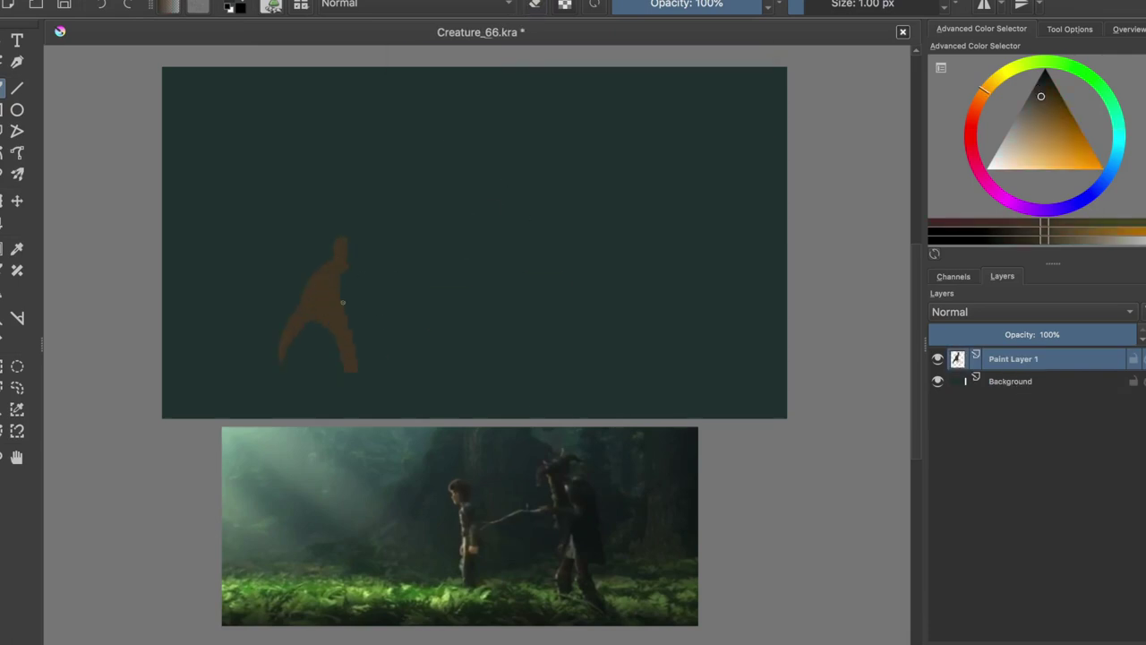
# - Pick the dark teal colour and clear the figure layer to repaint the silhouette
pyautogui.keyDown('ctrl'); pyautogui.click(341, 264); pyautogui.keyUp('ctrl')
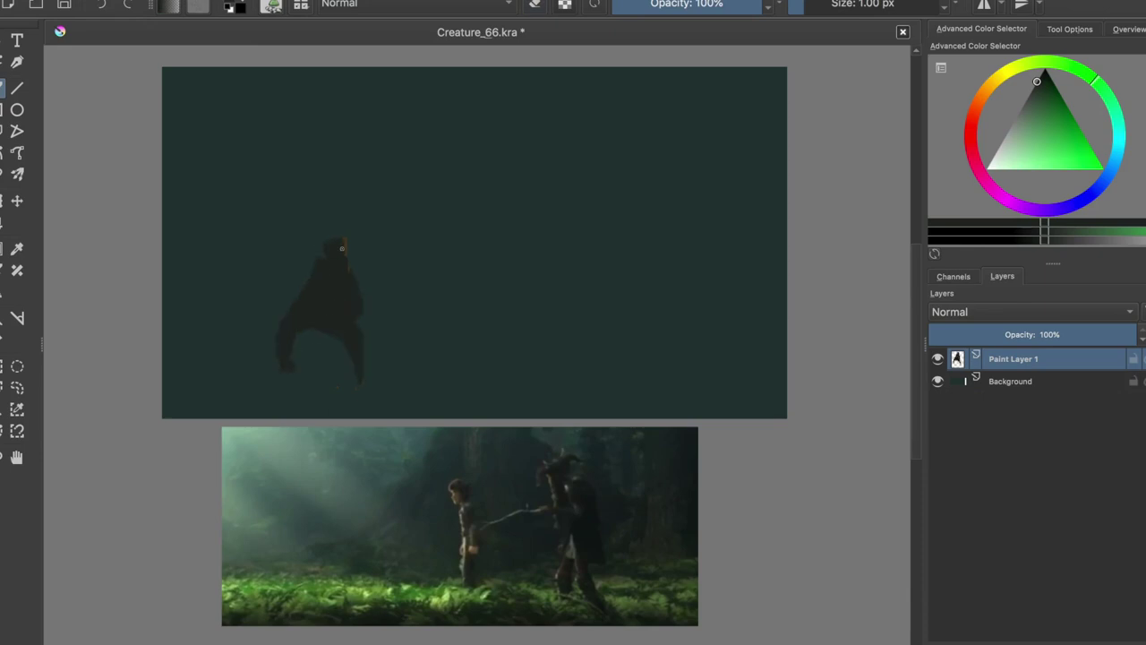
pyautogui.press('Delete')
pyautogui.press('e')
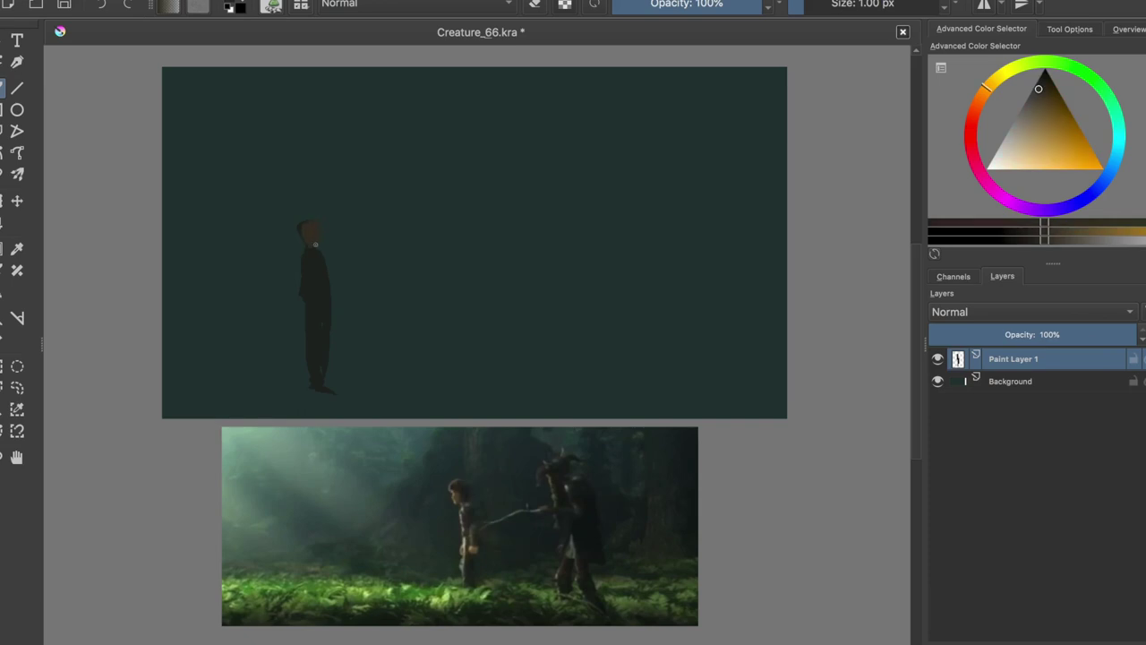
# - Rename the figure layer to Chara, add a new empty layer, and save
pyautogui.doubleClick(1001, 359)
pyautogui.write('Chara')
pyautogui.press('Return')
pyautogui.press('Insert')
pyautogui.hotkey('ctrl', 's')
# - Block in a lighter sky, mountain peak and pale foliage shapes behind the figure
pyautogui.moveTo(713, 235)
pyautogui.mouseDown()
pyautogui.moveTo(432, 217)
pyautogui.moveTo(573, 161)
pyautogui.mouseUp()
pyautogui.moveTo(591, 81); pyautogui.dragTo(743, 179)
pyautogui.moveTo(448, 89); pyautogui.dragTo(520, 171)
pyautogui.moveTo(358, 126); pyautogui.dragTo(448, 238)
pyautogui.moveTo(609, 72); pyautogui.dragTo(627, 228)
pyautogui.moveTo(645, 72)
pyautogui.mouseDown()
pyautogui.moveTo(676, 215)
pyautogui.moveTo(681, 179)
pyautogui.mouseUp()
pyautogui.moveTo(483, 81); pyautogui.dragTo(555, 197)
pyautogui.moveTo(475, 170); pyautogui.dragTo(600, 192)
pyautogui.moveTo(537, 81); pyautogui.dragTo(612, 212)
pyautogui.moveTo(358, 125); pyautogui.dragTo(430, 179)
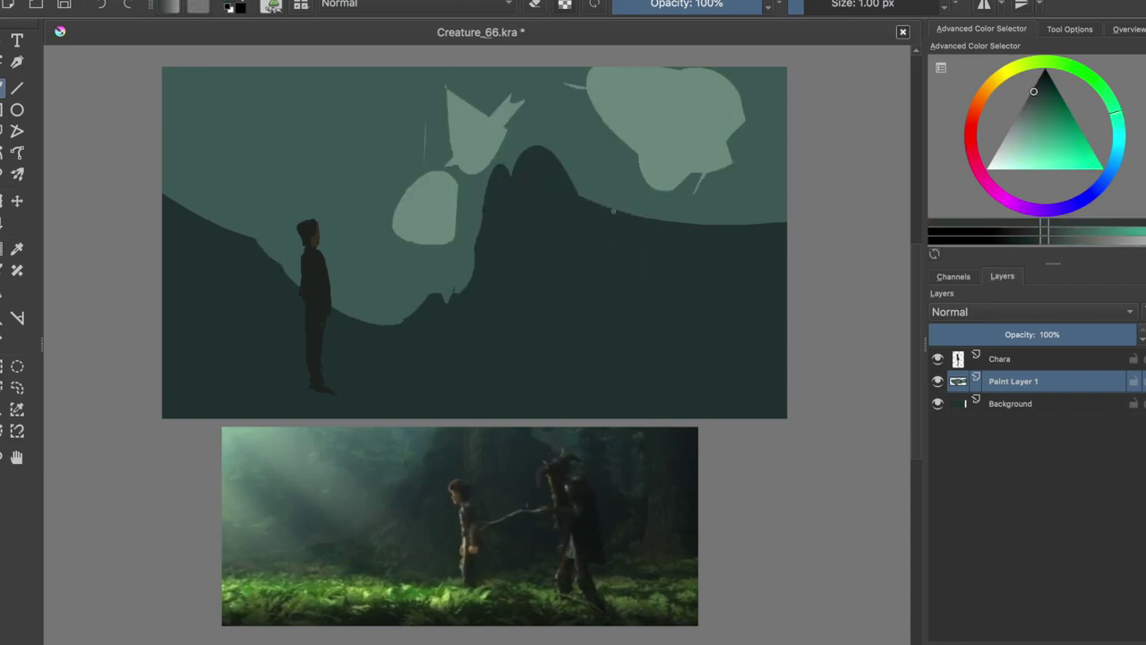
# - Blend the flat sky shapes into soft clouds with a large soft brush
pyautogui.moveTo(573, 72); pyautogui.dragTo(636, 162)
pyautogui.moveTo(403, 108); pyautogui.dragTo(770, 224)
pyautogui.moveTo(170, 197); pyautogui.dragTo(421, 323)
pyautogui.moveTo(559, 80); pyautogui.dragTo(635, 214)
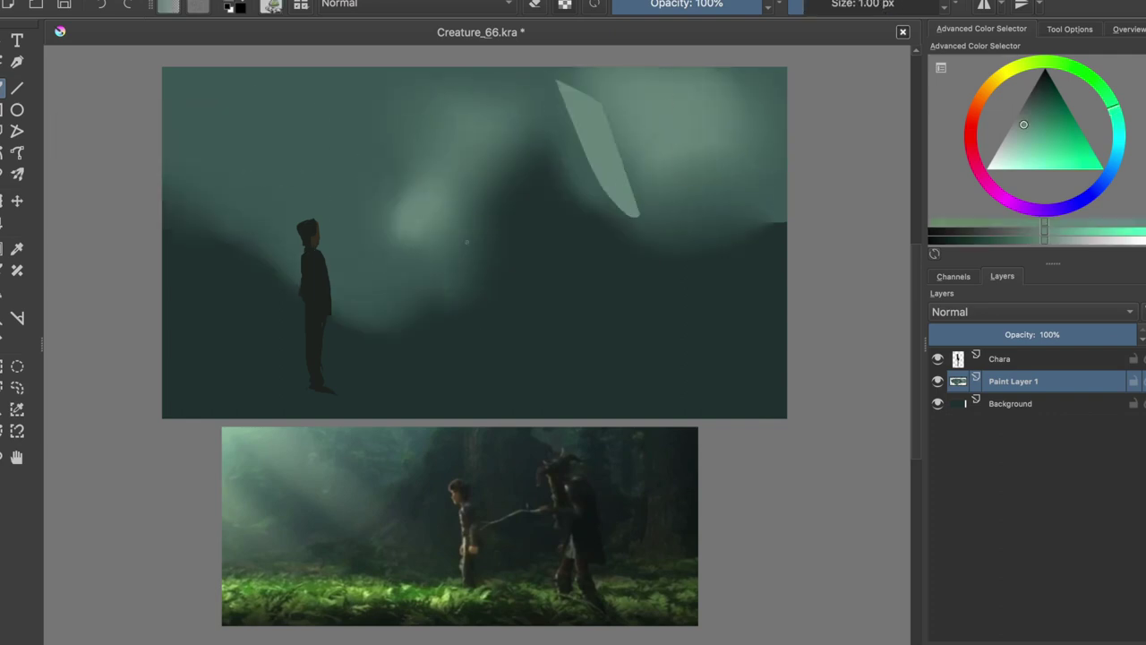
pyautogui.press('/')
pyautogui.moveTo(466, 242); pyautogui.dragTo(680, 170)
pyautogui.moveTo(537, 134)
pyautogui.mouseDown()
pyautogui.moveTo(632, 245)
pyautogui.moveTo(513, 266)
pyautogui.mouseUp()
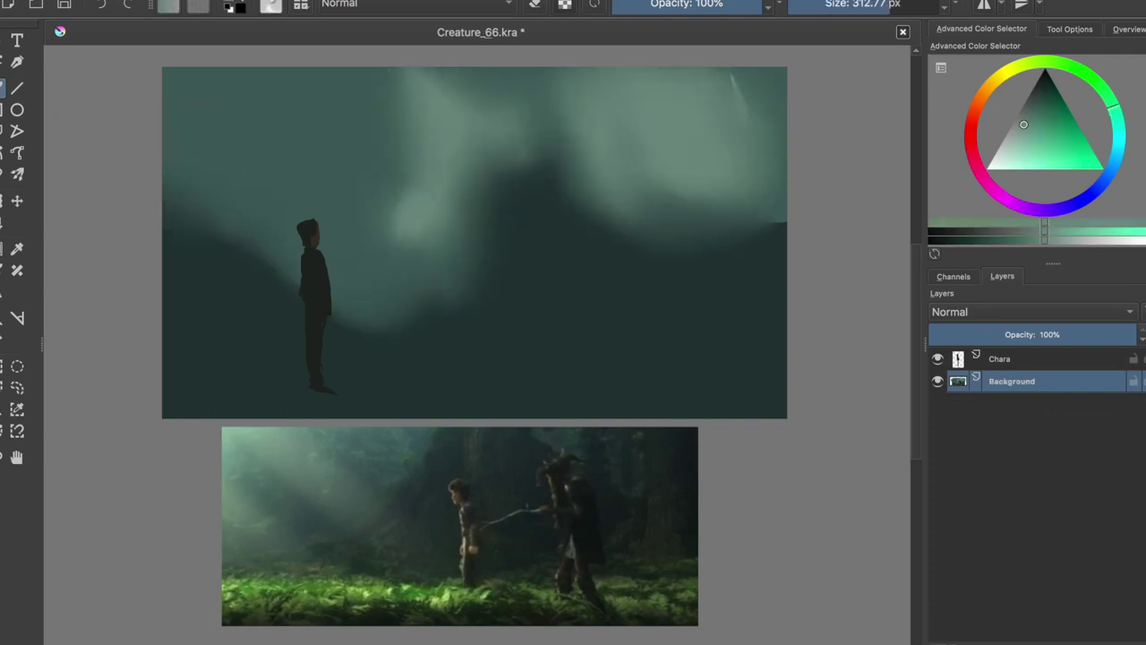
# - Merge the misty sky into Background and set up a new layer with a dark colour
pyautogui.press('Insert')
pyautogui.press('/')
pyautogui.keyDown('ctrl'); pyautogui.click(586, 591); pyautogui.keyUp('ctrl')
# - Paint a dark rock under the figure and lay green strokes across its top
pyautogui.moveTo(165, 394); pyautogui.dragTo(348, 389)
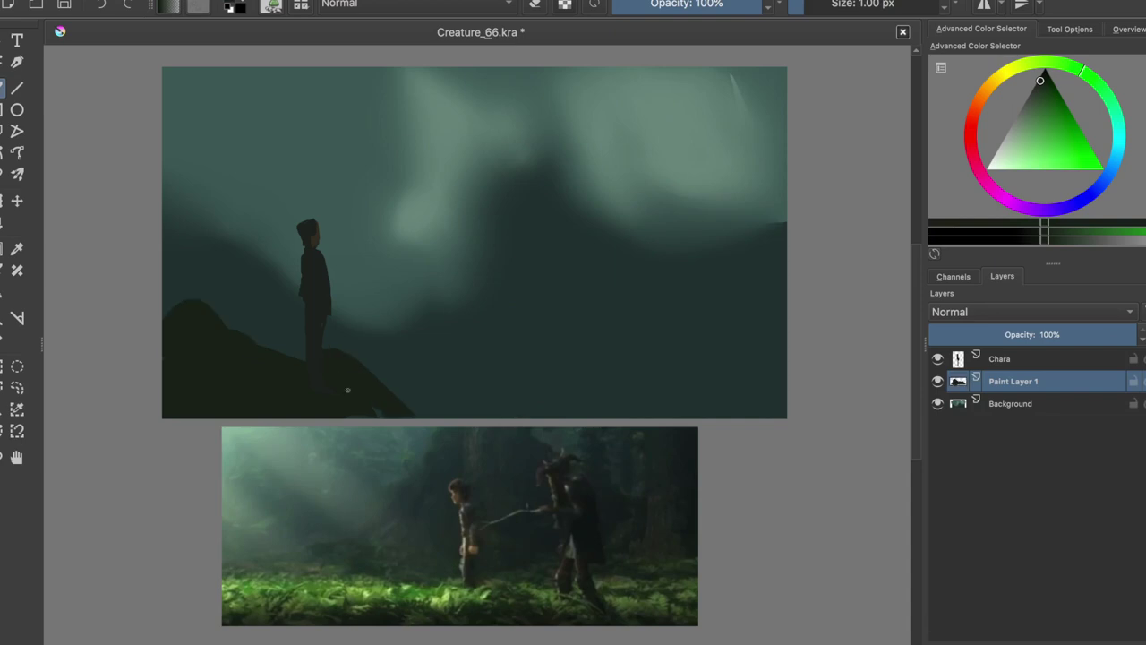
pyautogui.moveTo(168, 313); pyautogui.dragTo(202, 299)
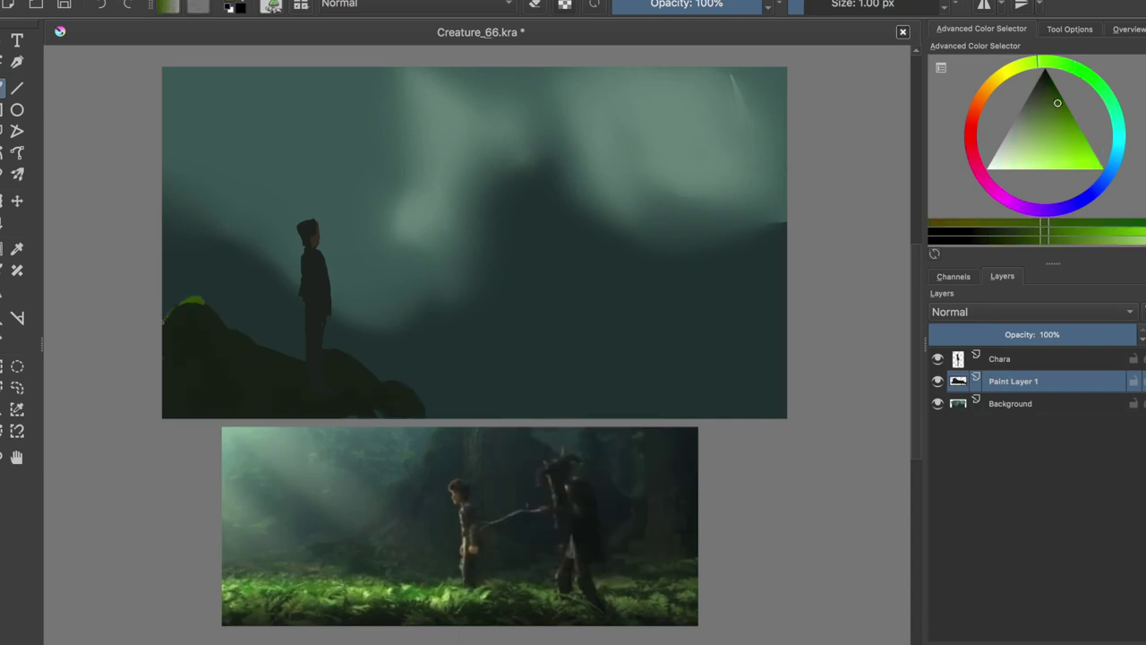
pyautogui.moveTo(281, 350); pyautogui.dragTo(340, 355)
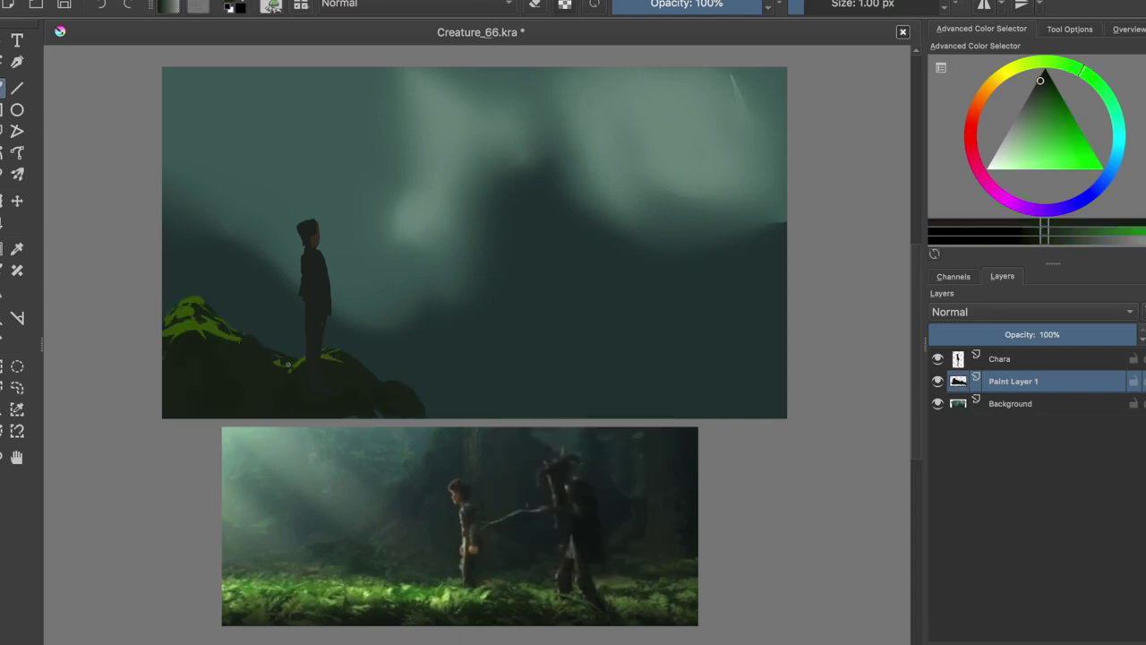
pyautogui.keyDown('ctrl'); pyautogui.click(184, 320); pyautogui.keyUp('ctrl')
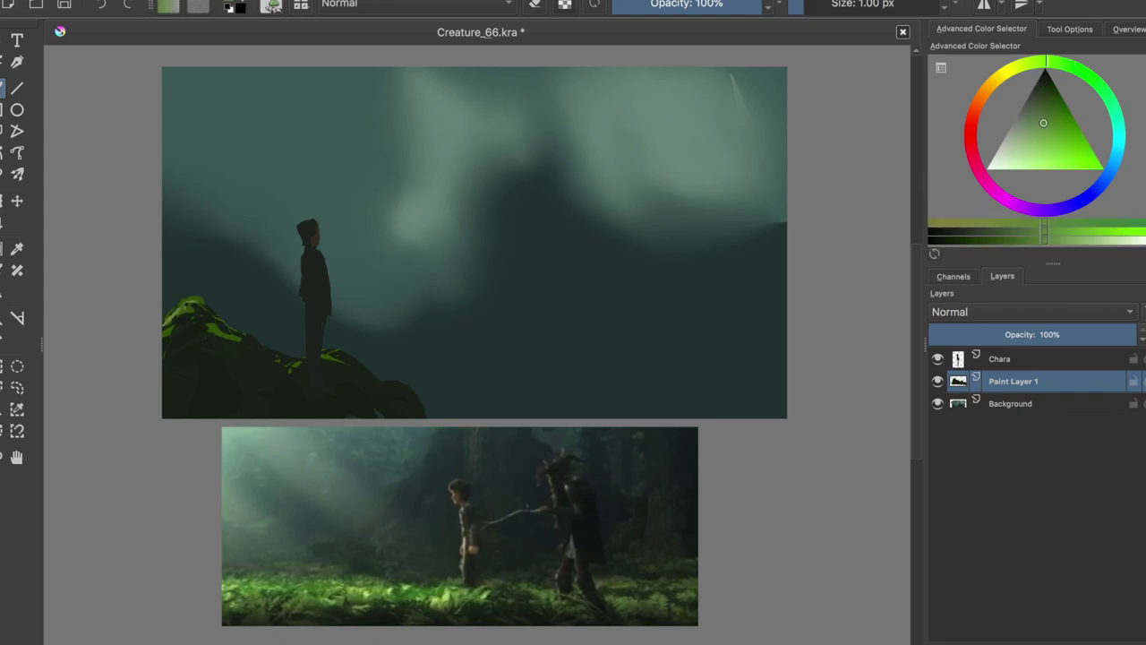
pyautogui.keyDown('ctrl'); pyautogui.click(240, 380); pyautogui.keyUp('ctrl')
pyautogui.moveTo(240, 380); pyautogui.dragTo(170, 380)
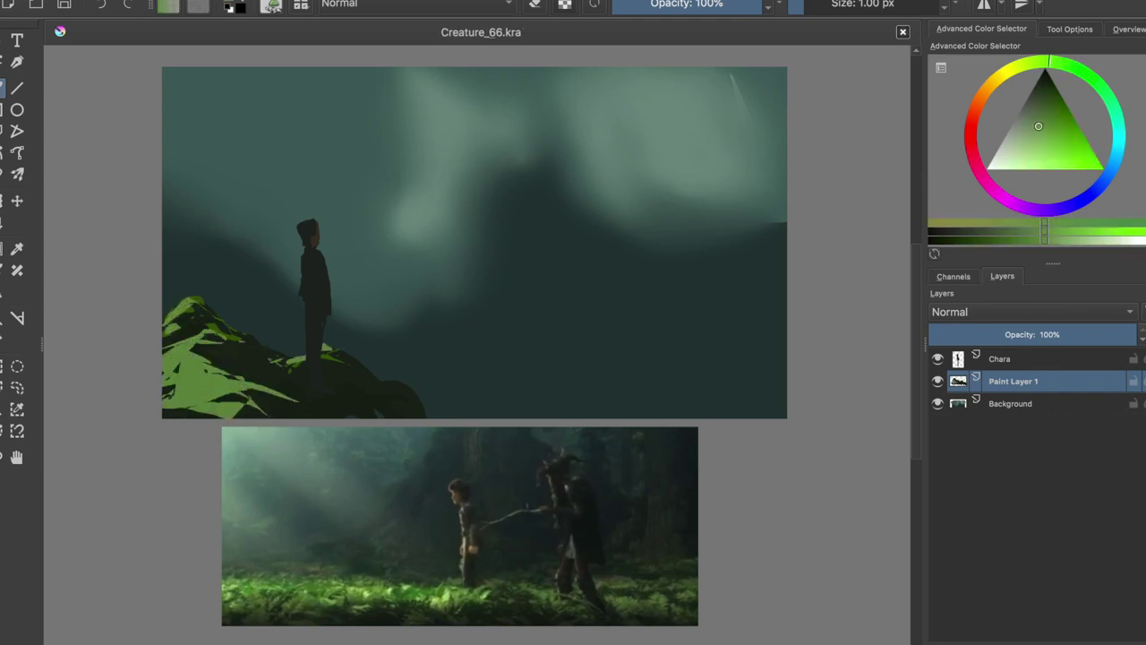
pyautogui.keyDown('ctrl'); pyautogui.click(184, 314); pyautogui.keyUp('ctrl')
# - Sample mid and darker greens for the foliage and save the document
pyautogui.keyDown('ctrl'); pyautogui.click(217, 322); pyautogui.keyUp('ctrl')
pyautogui.press('/')
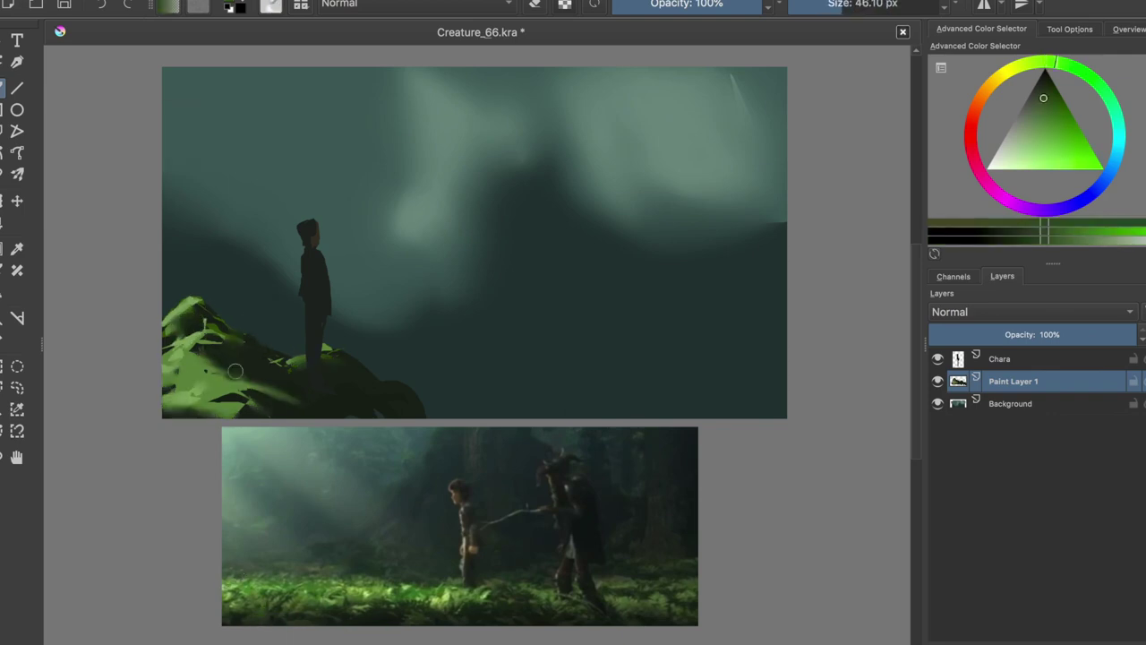
pyautogui.press('/')
pyautogui.keyDown('ctrl'); pyautogui.click(195, 298); pyautogui.keyUp('ctrl')
pyautogui.keyDown('ctrl'); pyautogui.click(211, 356); pyautogui.keyUp('ctrl')
pyautogui.keyDown('ctrl'); pyautogui.click(313, 412); pyautogui.keyUp('ctrl')
pyautogui.hotkey('ctrl', 's')
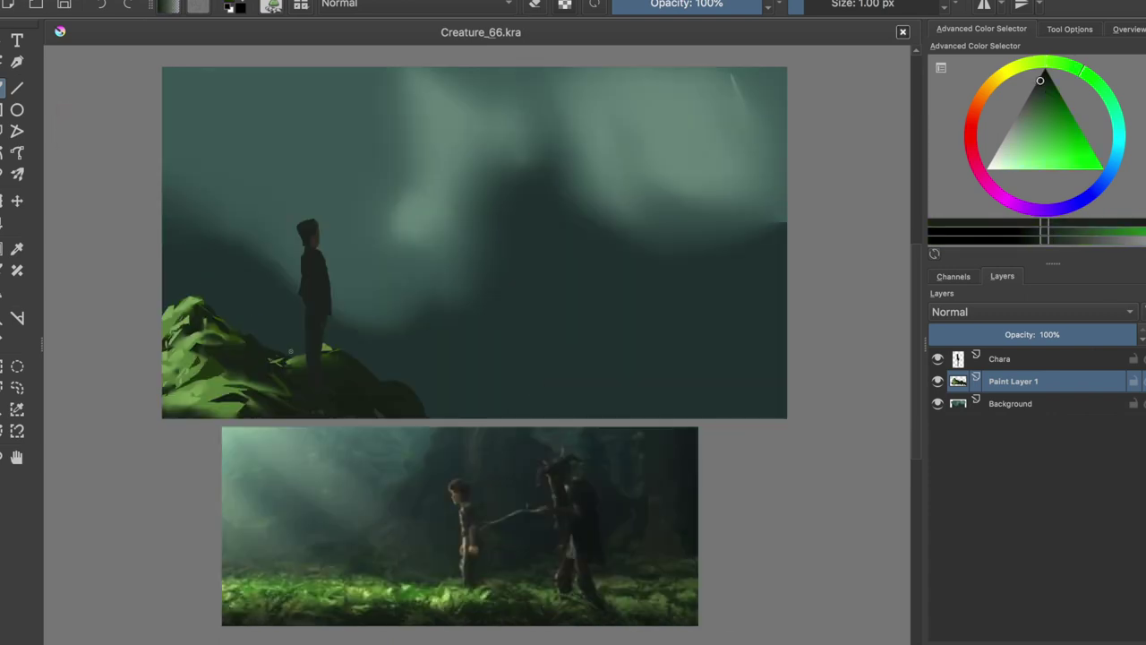
# - Sample bright and dark greens for the lit and shadowed leaves on the rock
pyautogui.keyDown('ctrl'); pyautogui.click(277, 362); pyautogui.keyUp('ctrl')
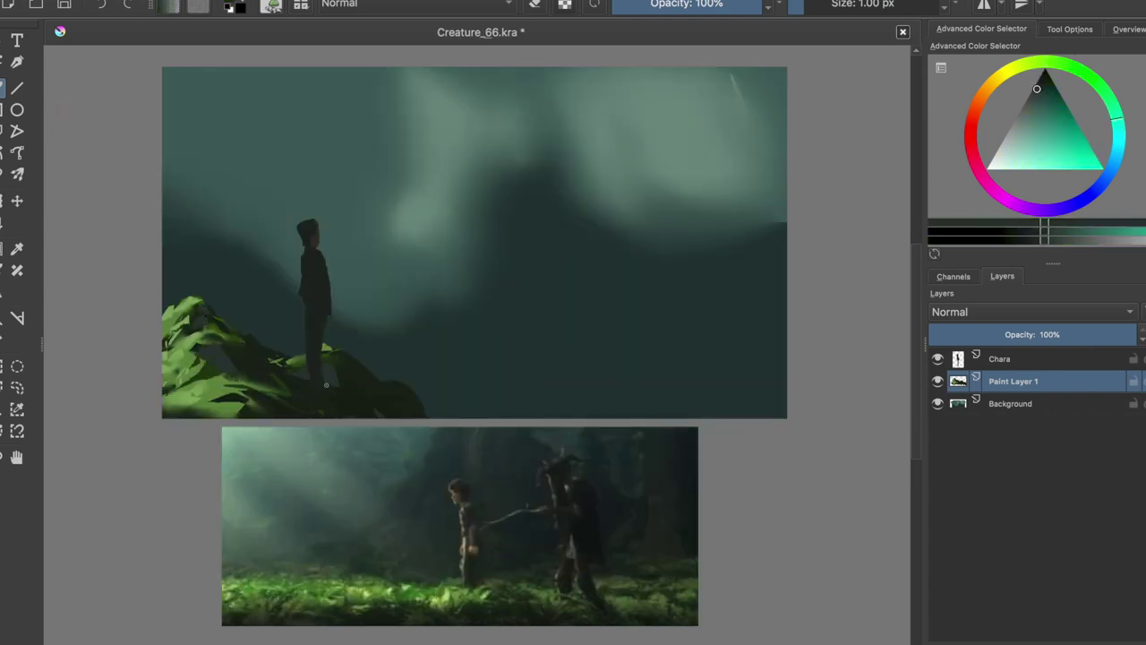
pyautogui.keyDown('ctrl'); pyautogui.click(414, 409); pyautogui.keyUp('ctrl')
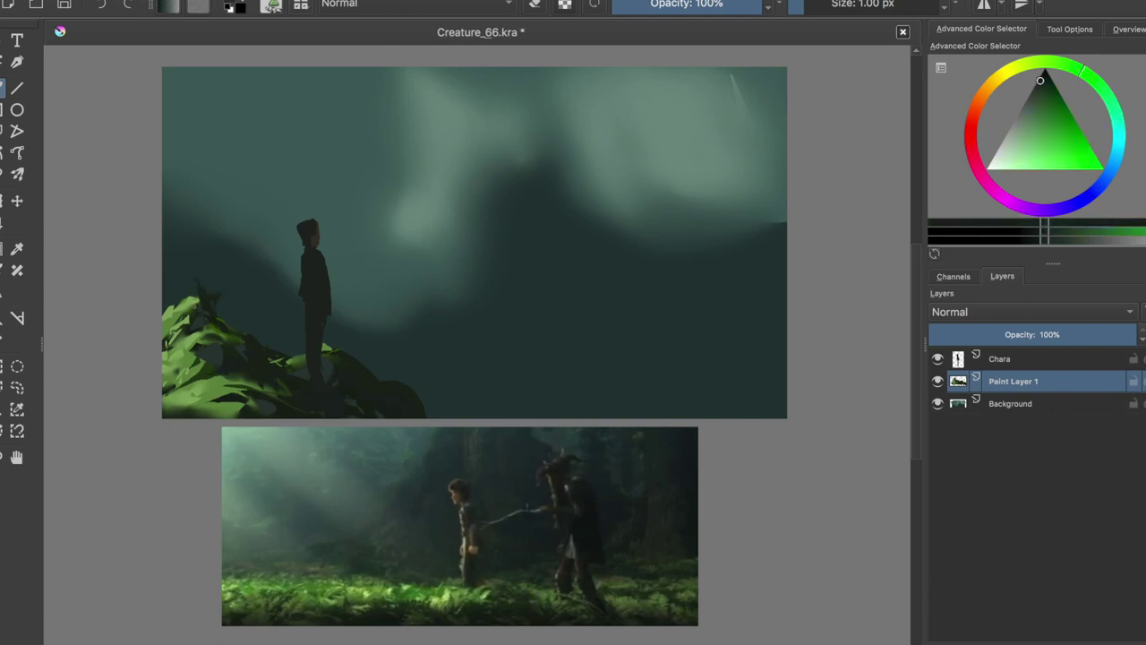
pyautogui.keyDown('ctrl'); pyautogui.click(190, 286); pyautogui.keyUp('ctrl')
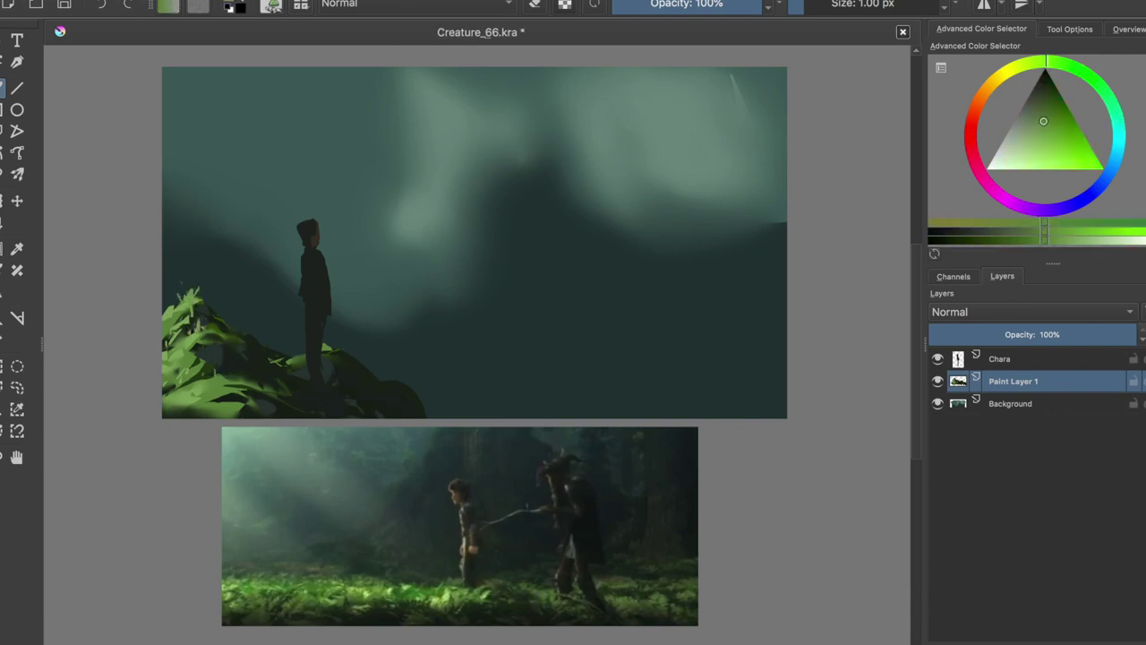
pyautogui.keyDown('ctrl'); pyautogui.click(210, 308); pyautogui.keyUp('ctrl')
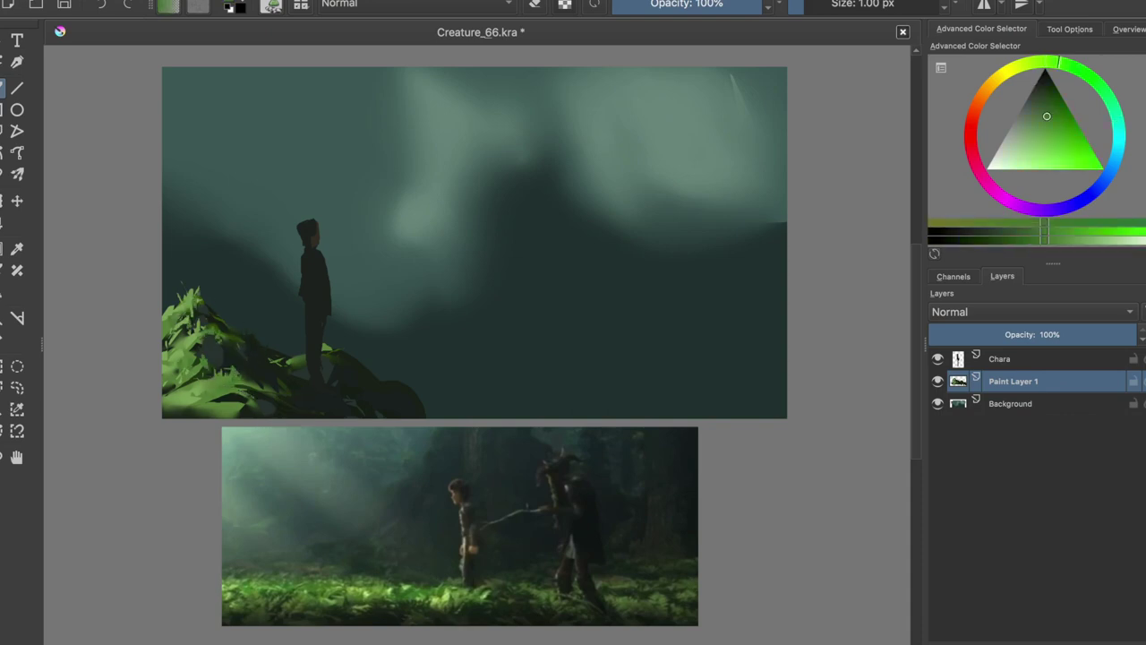
pyautogui.keyDown('ctrl'); pyautogui.click(408, 401); pyautogui.keyUp('ctrl')
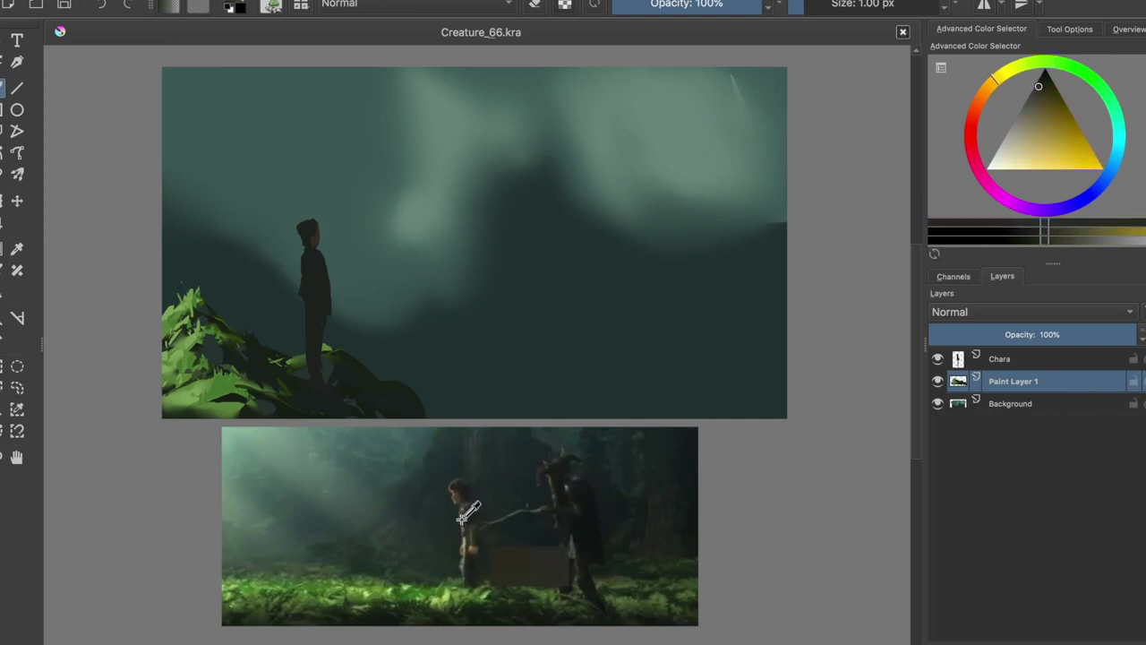
# - Paint a warm light edge on the figure's left side and a pinkish head tone
pyautogui.keyDown('ctrl'); pyautogui.click(470, 536); pyautogui.keyUp('ctrl')
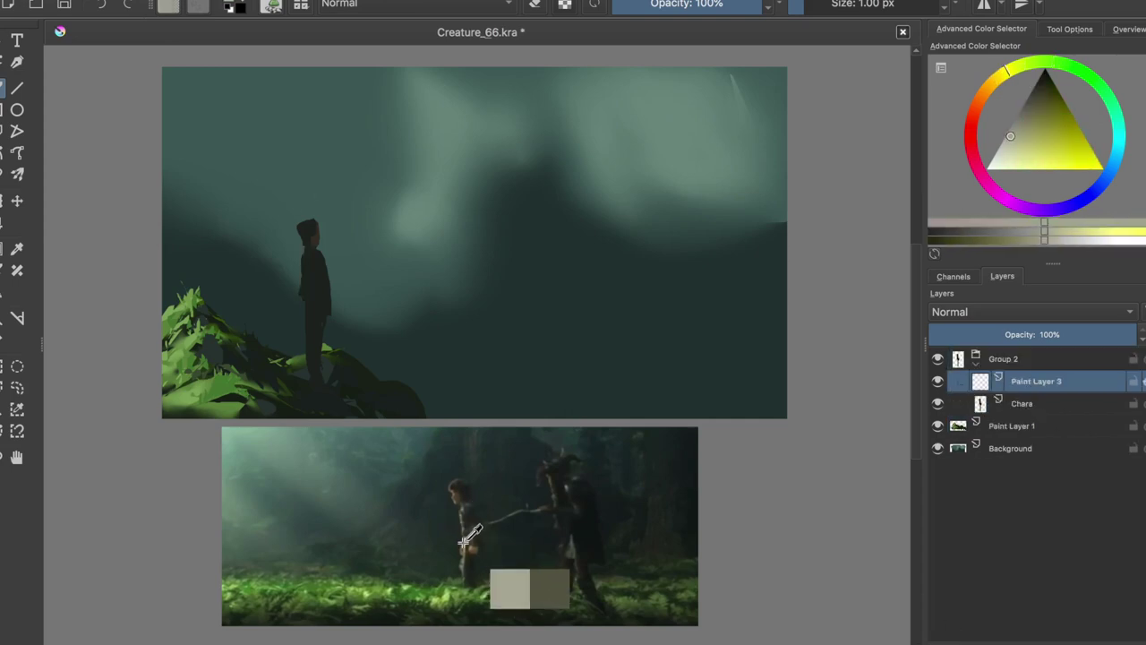
pyautogui.keyDown('ctrl'); pyautogui.click(470, 536); pyautogui.keyUp('ctrl')
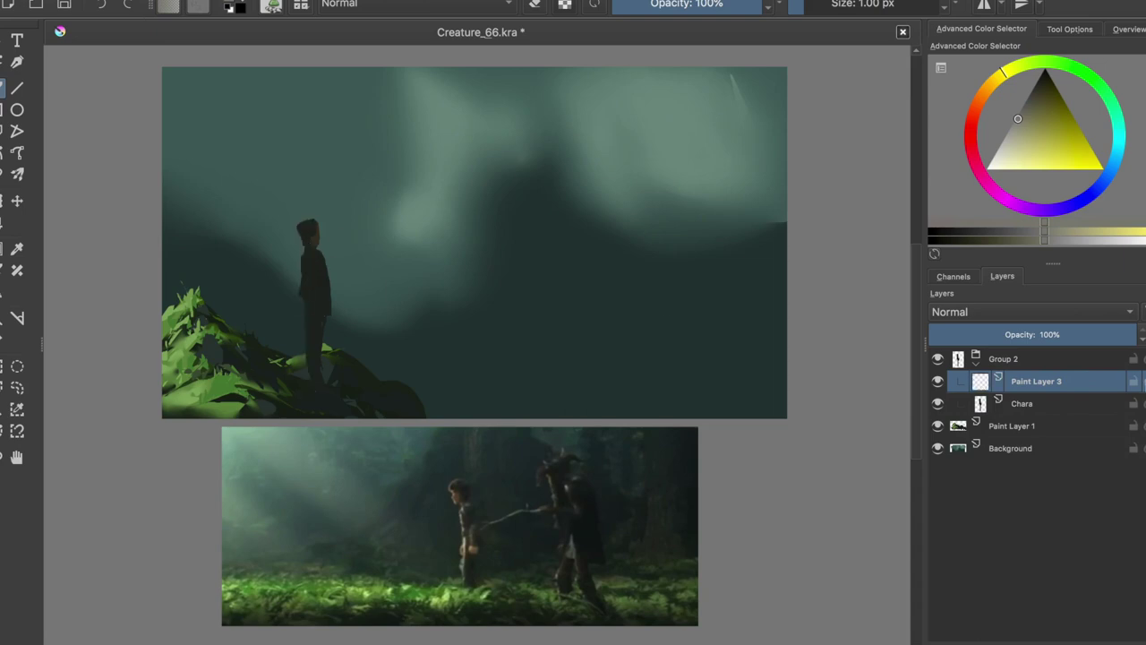
pyautogui.click(983, 88)
pyautogui.moveTo(302, 253); pyautogui.dragTo(313, 302)
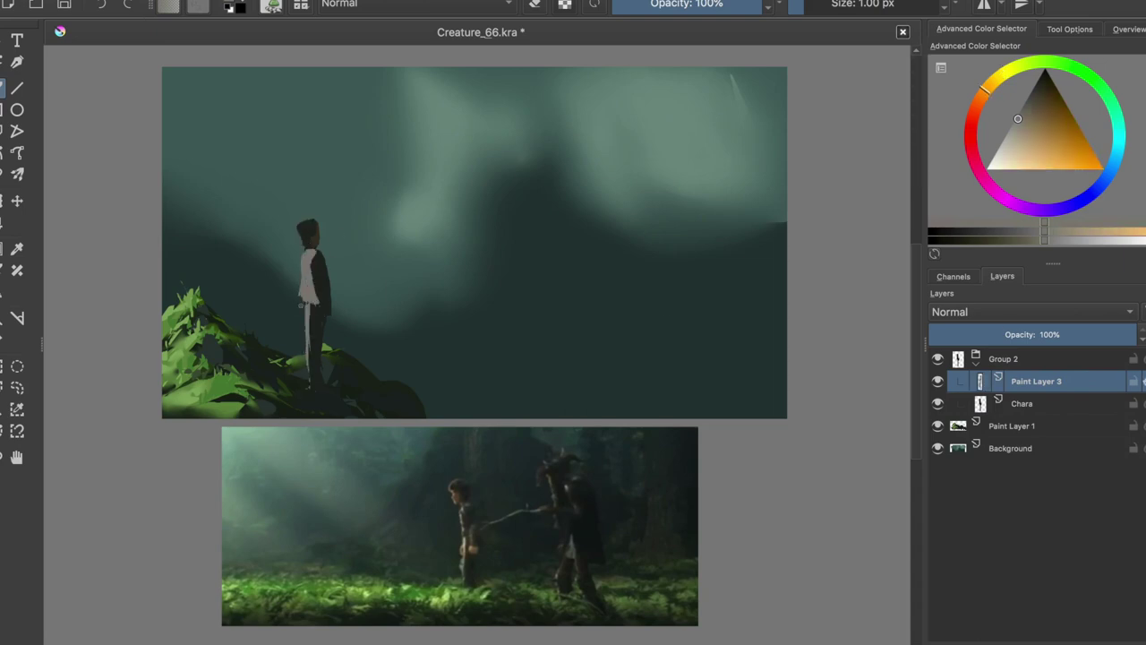
pyautogui.click(971, 109)
pyautogui.click(1034, 130)
pyautogui.moveTo(301, 222); pyautogui.dragTo(309, 235)
# - Rework the head's pink, mirror-check the view, and add a layer above Paint Layer 1
pyautogui.hotkey('ctrl', 'z')
pyautogui.click(970, 117)
pyautogui.moveTo(1026, 135); pyautogui.dragTo(1031, 117)
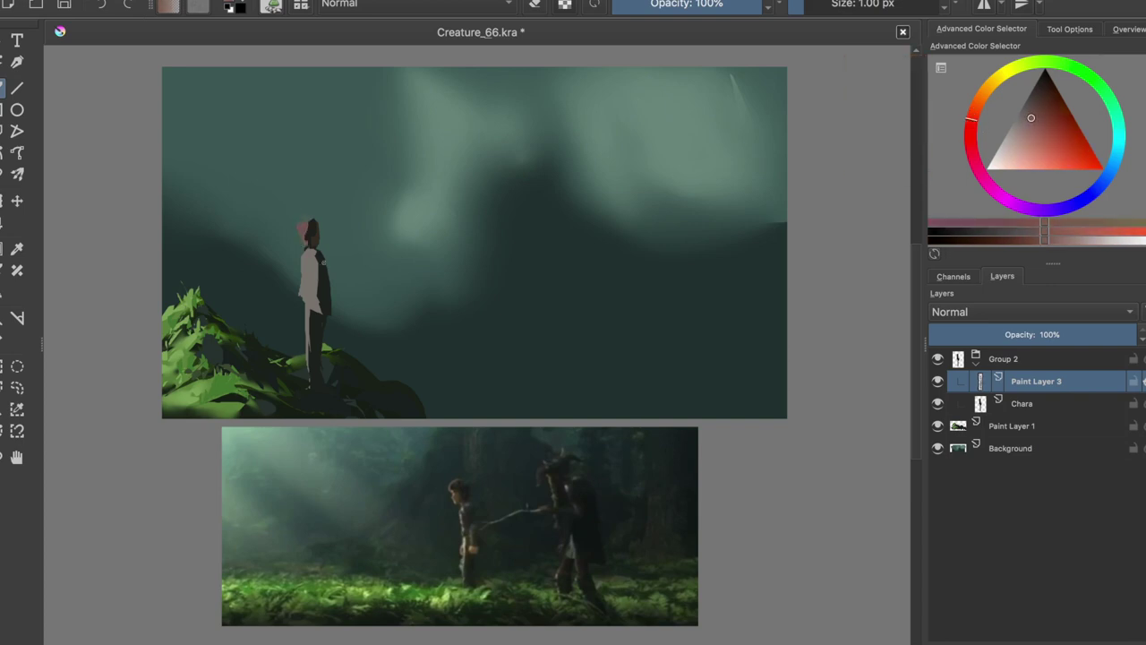
pyautogui.keyDown('ctrl'); pyautogui.click(322, 317); pyautogui.keyUp('ctrl')
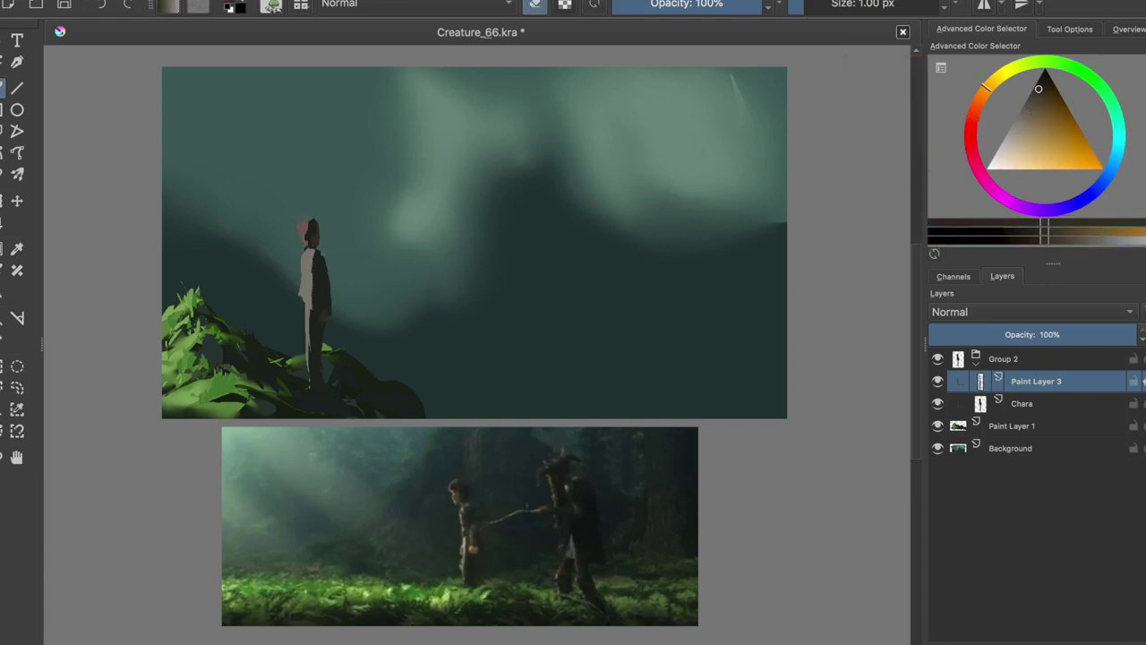
pyautogui.press('m')
pyautogui.press('m')
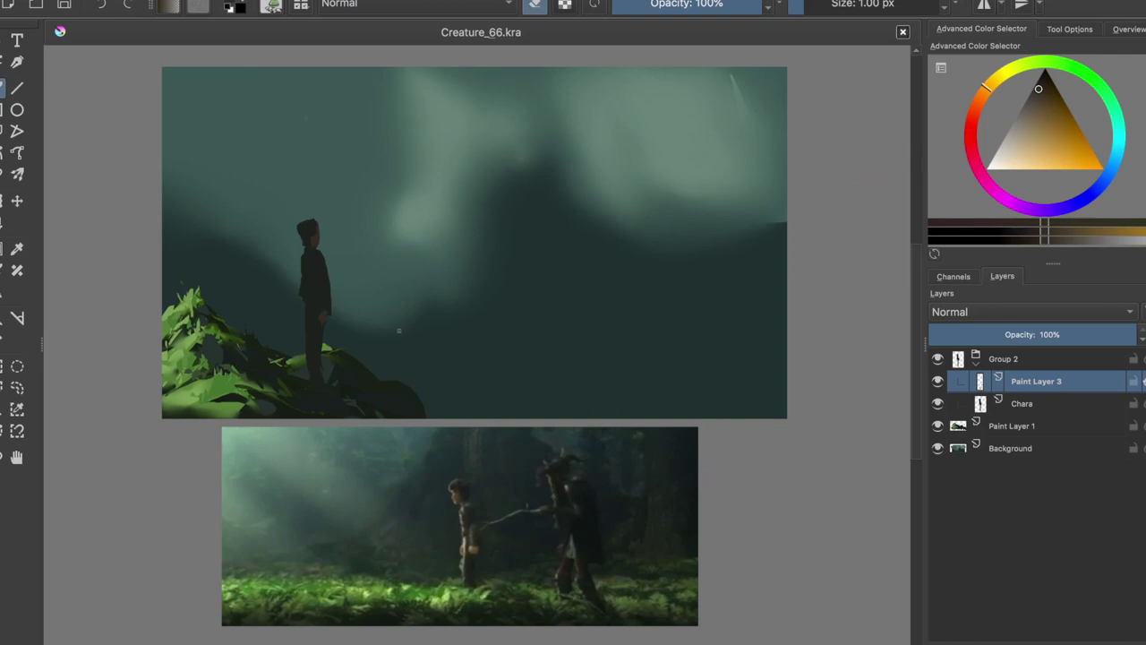
pyautogui.keyDown('ctrl'); pyautogui.click(300, 310); pyautogui.keyUp('ctrl')
pyautogui.click(1011, 425)
pyautogui.click(969, 597)
# - Try dark rock and sloping ground shapes mid-canvas, then remove them
pyautogui.moveTo(456, 412); pyautogui.dragTo(639, 412)
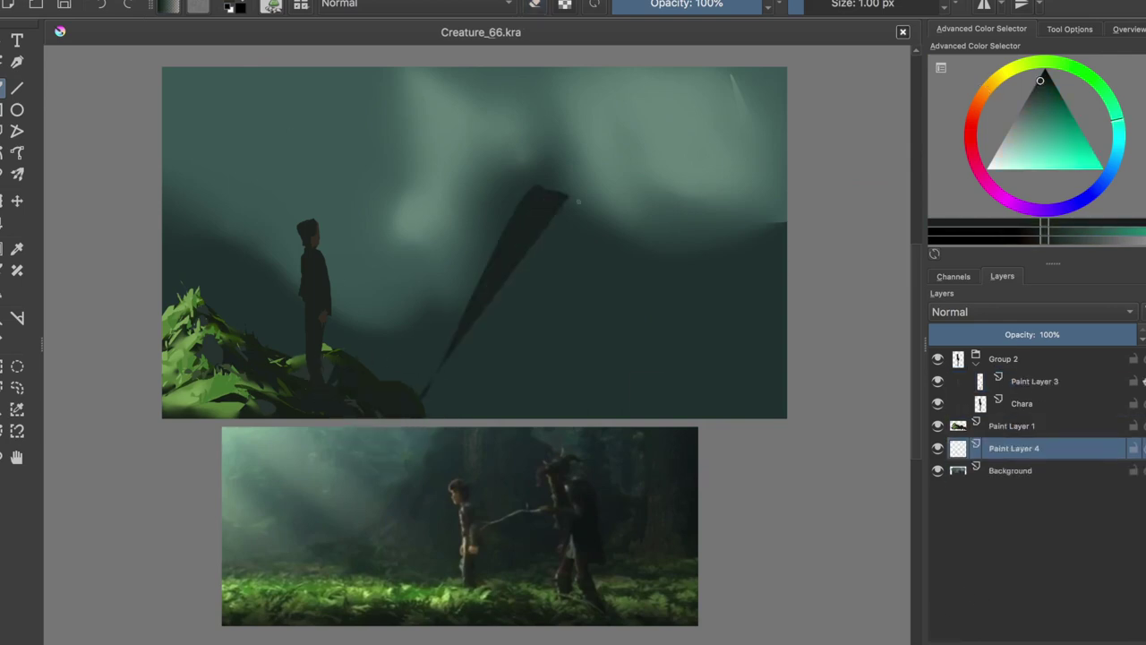
pyautogui.moveTo(639, 340); pyautogui.dragTo(773, 411)
pyautogui.press('Delete')
pyautogui.moveTo(367, 376); pyautogui.dragTo(784, 287)
pyautogui.moveTo(324, 394); pyautogui.dragTo(784, 215)
pyautogui.moveTo(389, 260); pyautogui.dragTo(752, 224)
pyautogui.press('Delete')
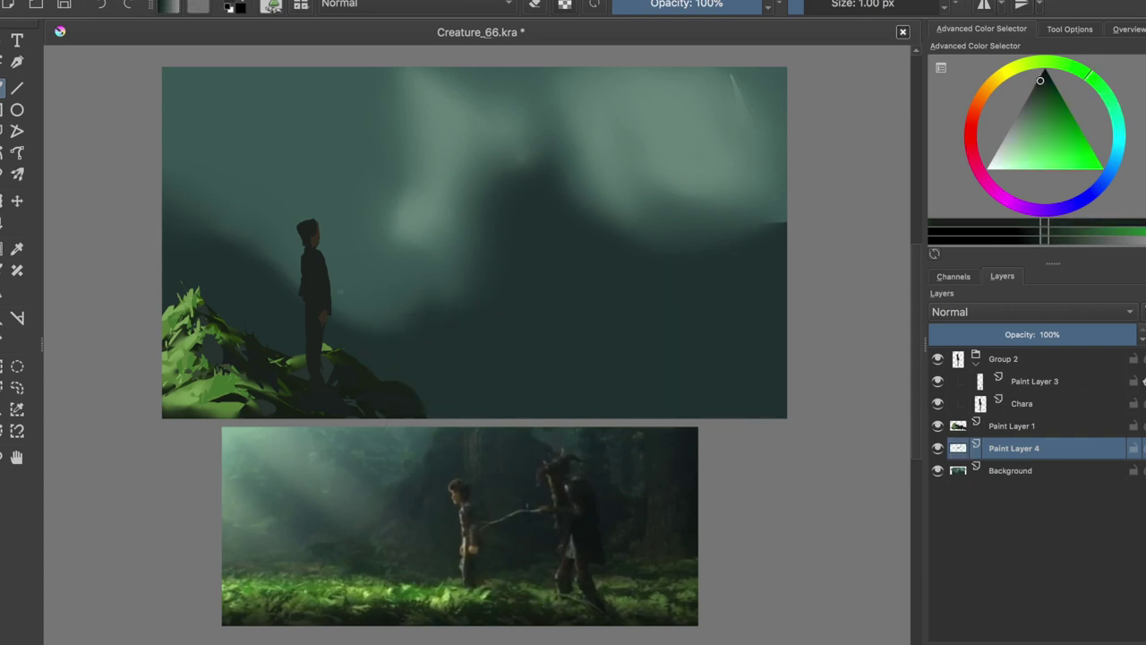
# - Test angular ground, thin sliver and dark mountain shapes, undoing each one
pyautogui.click(1044, 229)
pyautogui.moveTo(358, 376); pyautogui.dragTo(779, 242)
pyautogui.press('Delete')
pyautogui.moveTo(376, 394); pyautogui.dragTo(778, 251)
pyautogui.press('Delete')
pyautogui.moveTo(430, 251); pyautogui.dragTo(379, 400)
pyautogui.press('Delete')
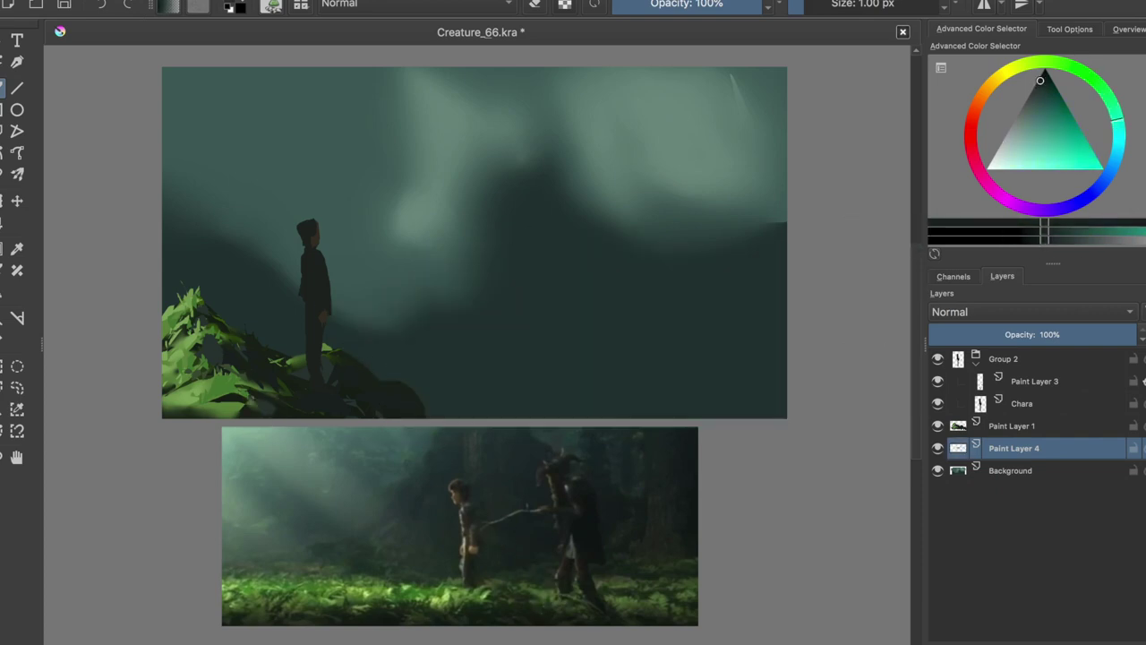
pyautogui.moveTo(385, 251); pyautogui.dragTo(779, 224)
pyautogui.hotkey('ctrl', 'z')
pyautogui.moveTo(404, 237)
pyautogui.mouseDown()
pyautogui.moveTo(385, 351)
pyautogui.moveTo(751, 241)
pyautogui.mouseUp()
pyautogui.hotkey('ctrl', 'z')
pyautogui.moveTo(358, 394); pyautogui.dragTo(779, 170)
pyautogui.hotkey('ctrl', 'z')
pyautogui.moveTo(455, 230); pyautogui.dragTo(565, 300)
pyautogui.hotkey('ctrl', 'z')
# - Lighten the misty background with the HSV/HSL Adjustment
pyautogui.hotkey('ctrl', 'u')
pyautogui.press('Escape')
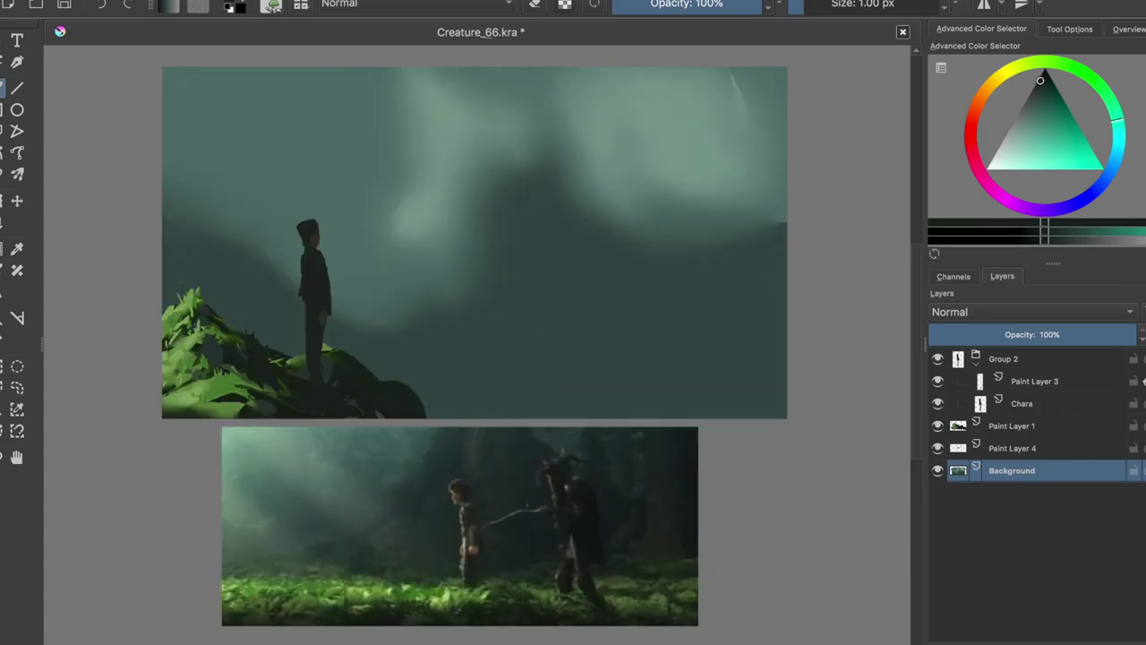
pyautogui.hotkey('ctrl', 'u')
pyautogui.press('Escape')
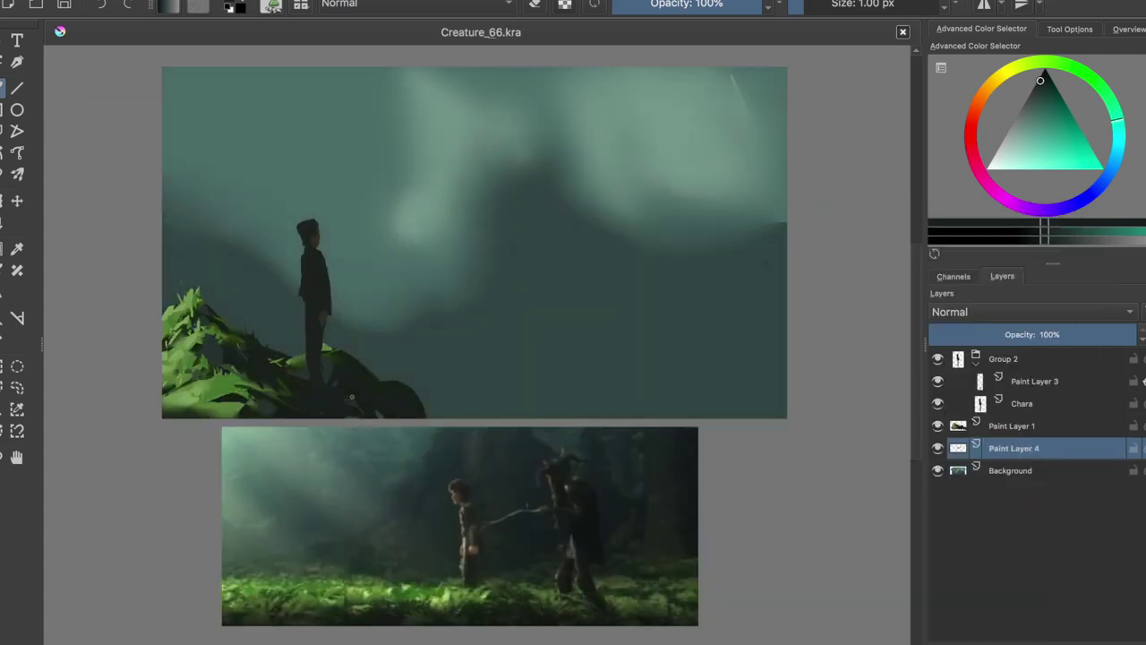
# - Compare the scene with and without the mountain shape, then remove it
pyautogui.hotkey('ctrl', 'shift', 'z')
pyautogui.hotkey('ctrl', 'z')
pyautogui.hotkey('ctrl', 'shift', 'z')
pyautogui.hotkey('ctrl', 'z')
pyautogui.hotkey('ctrl', 'shift', 'z')
pyautogui.hotkey('ctrl', 'z')
pyautogui.hotkey('ctrl', 'shift', 'z')
pyautogui.hotkey('ctrl', 'z')
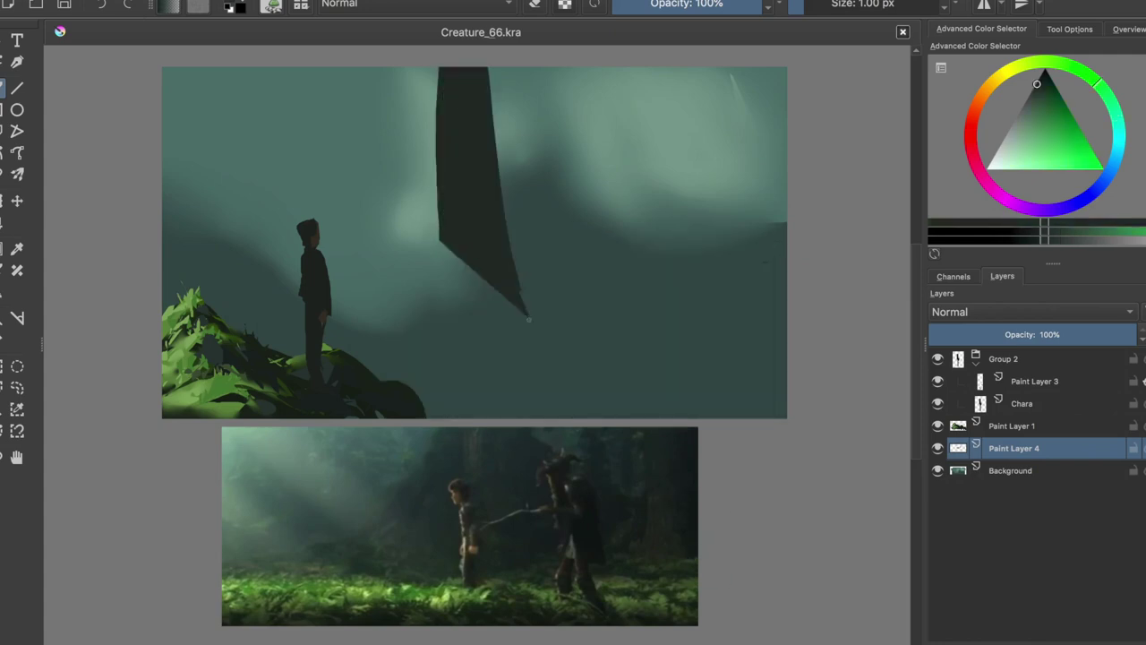
# - Paint a tall dark tree trunk along the left edge, discarding extra mid-canvas strokes
pyautogui.moveTo(197, 71); pyautogui.dragTo(188, 280)
pyautogui.hotkey('ctrl', 'z')
pyautogui.hotkey('ctrl', 'shift', 'z')
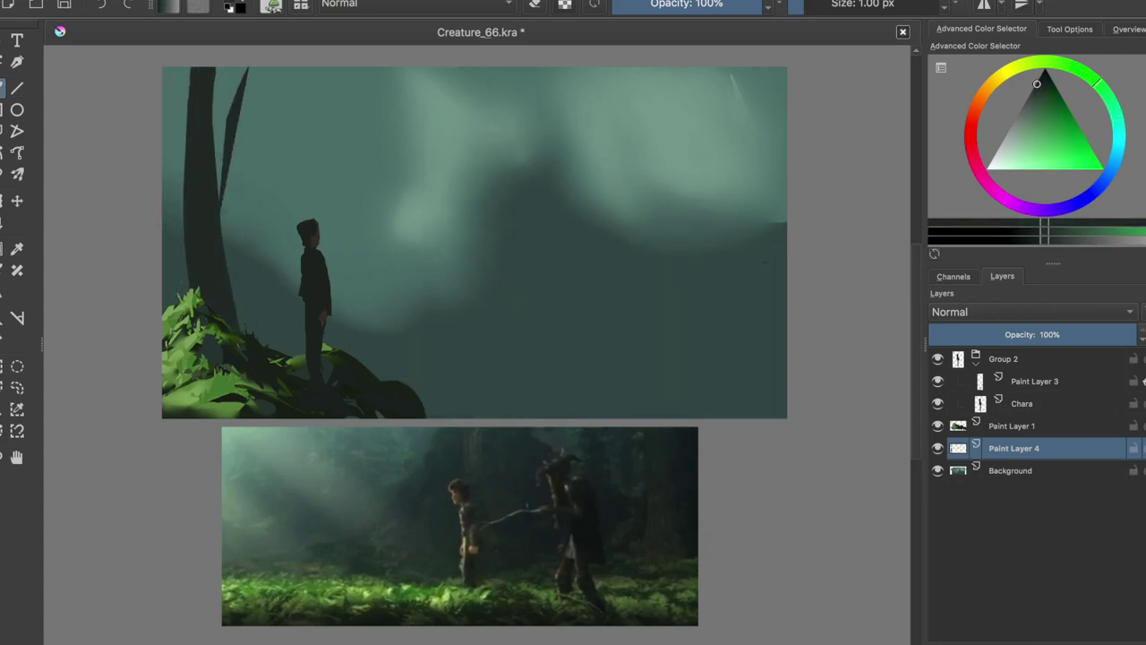
pyautogui.hotkey('ctrl', 'shift', 'z')
pyautogui.hotkey('ctrl', 'z')
pyautogui.hotkey('ctrl', 'shift', 'z')
pyautogui.hotkey('ctrl', 'z')
pyautogui.keyDown('ctrl'); pyautogui.click(446, 404); pyautogui.keyUp('ctrl')
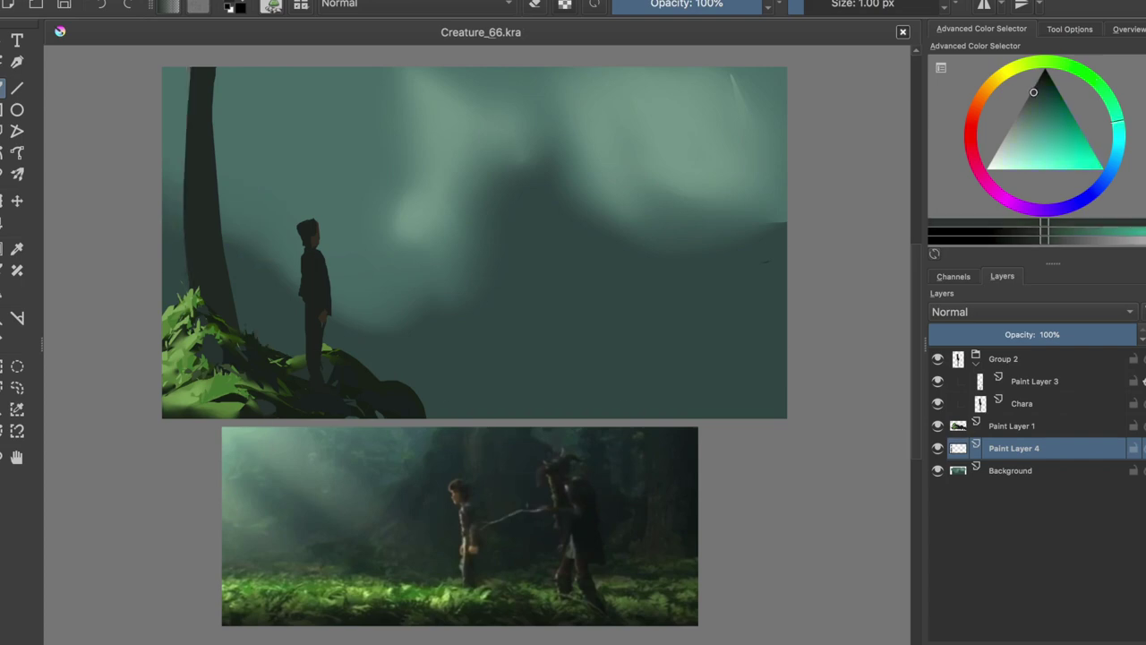
pyautogui.click(980, 106)
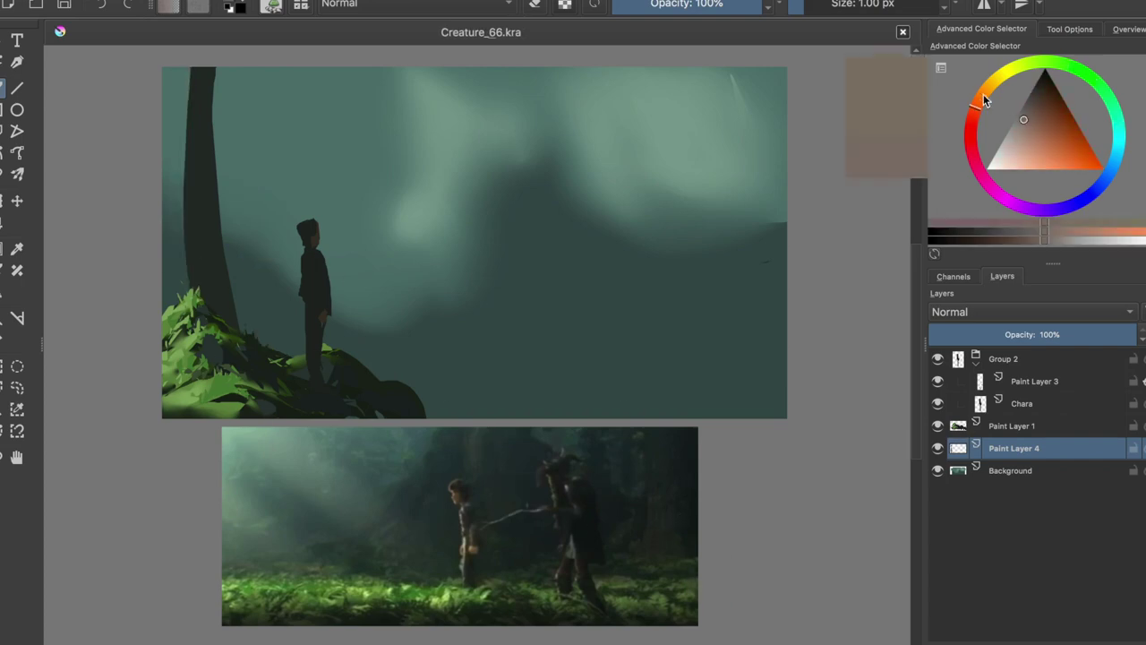
# - Try tan, pink and orange-tan rim-light strokes along the trunk
pyautogui.click(1025, 135)
pyautogui.moveTo(184, 69); pyautogui.dragTo(204, 302)
pyautogui.hotkey('ctrl', 'z')
pyautogui.click(1033, 127)
pyautogui.moveTo(195, 127)
pyautogui.mouseDown()
pyautogui.moveTo(208, 305)
pyautogui.moveTo(198, 112)
pyautogui.mouseUp()
pyautogui.click(1043, 126)
pyautogui.hotkey('ctrl', 'z')
pyautogui.click(1047, 116)
pyautogui.hotkey('ctrl', 'z')
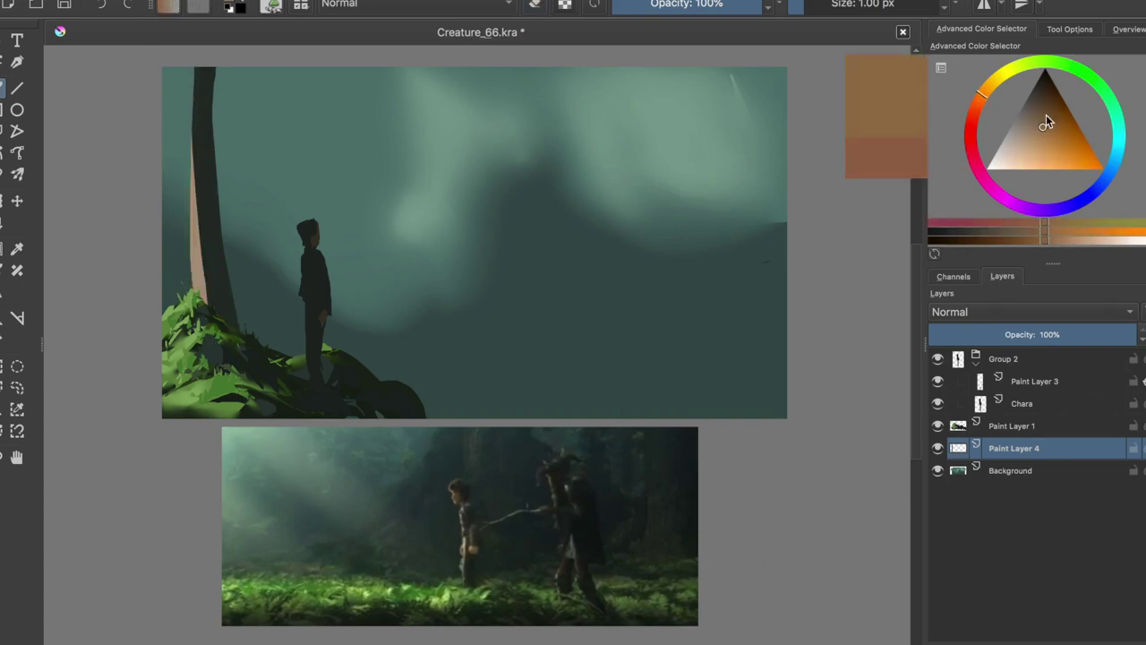
pyautogui.moveTo(206, 303); pyautogui.dragTo(197, 117)
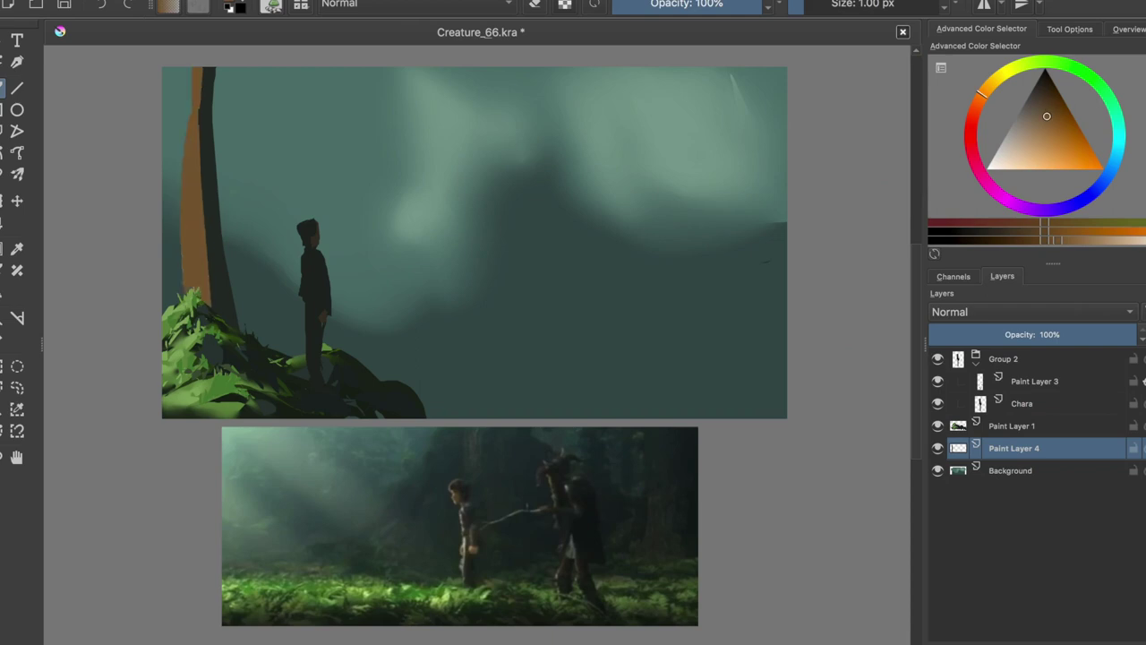
# - Mirror-check the composition, test the HSV/HSL Adjustment, and undo the orange band
pyautogui.keyDown('ctrl'); pyautogui.click(258, 129); pyautogui.keyUp('ctrl')
pyautogui.press('m')
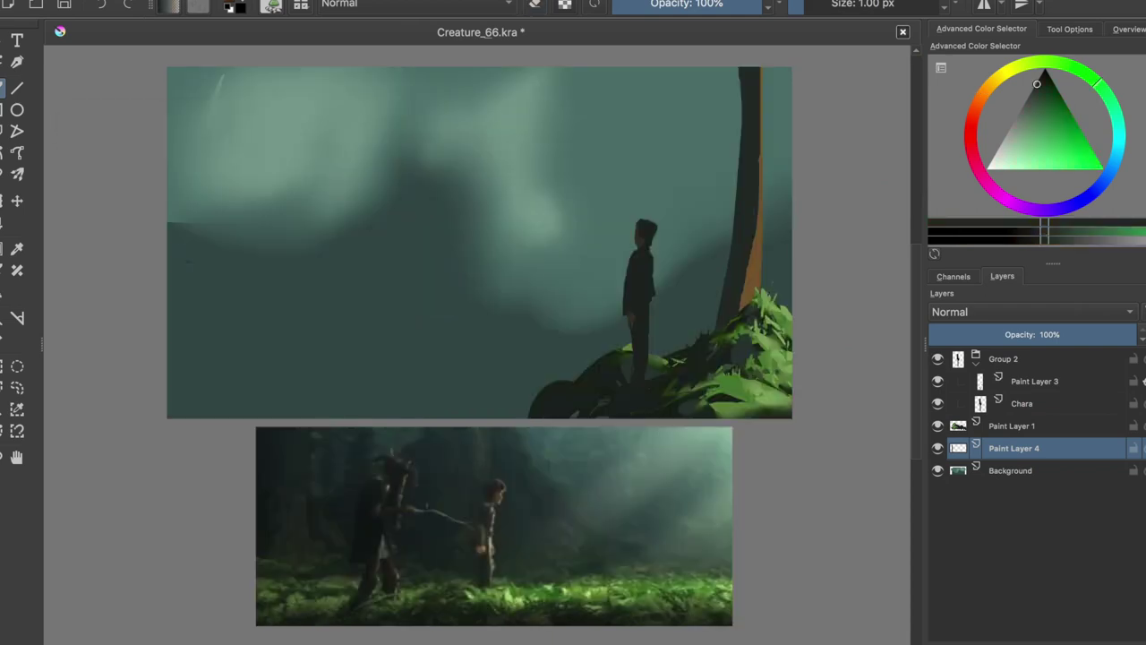
pyautogui.hotkey('ctrl', 'u')
pyautogui.press('Escape')
pyautogui.press('m')
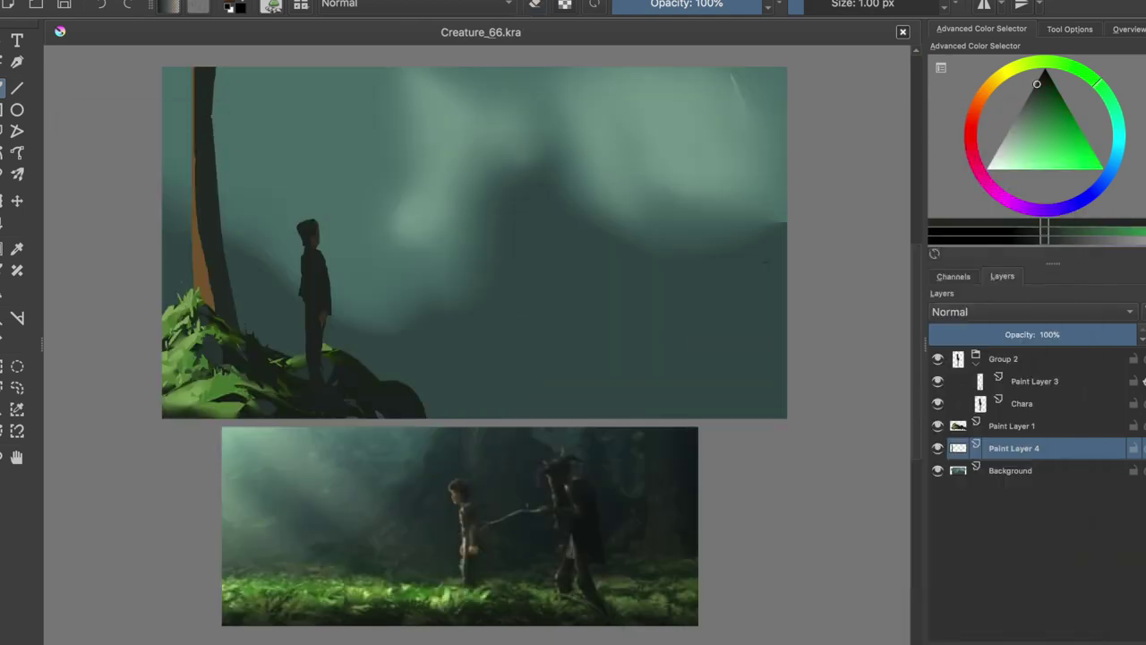
pyautogui.hotkey('ctrl', 'z')
# - Group the trunk layer, save, then delete the trunk group and its layers
pyautogui.hotkey('ctrl', 'shift', 'g')
pyautogui.press('x')
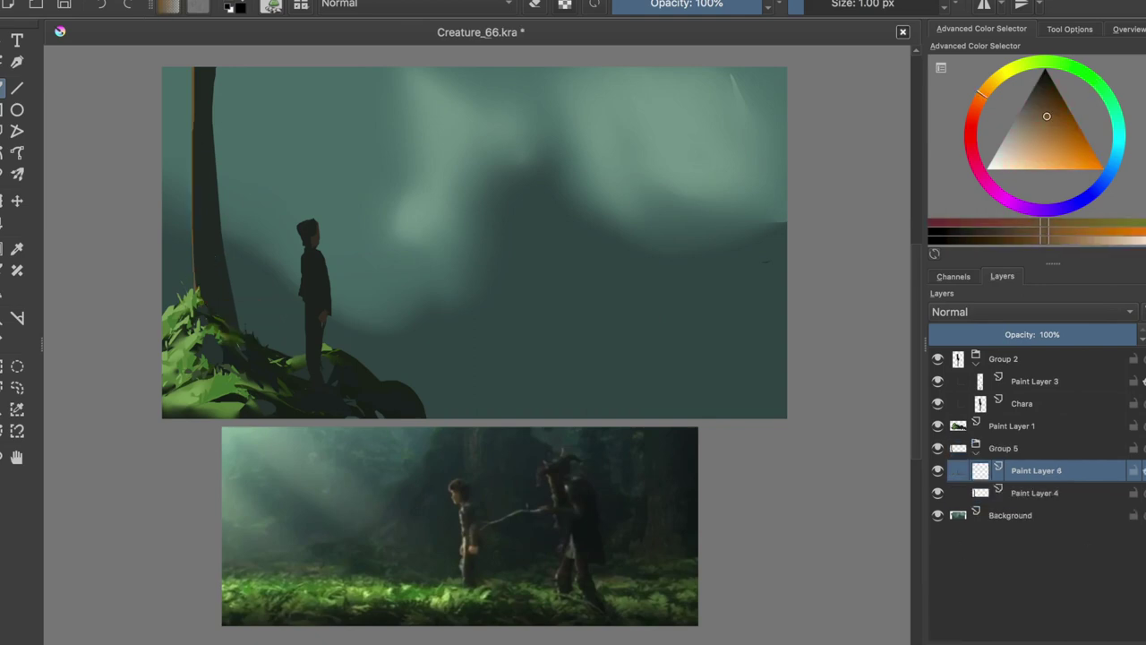
pyautogui.hotkey('shift', 'BackSpace')
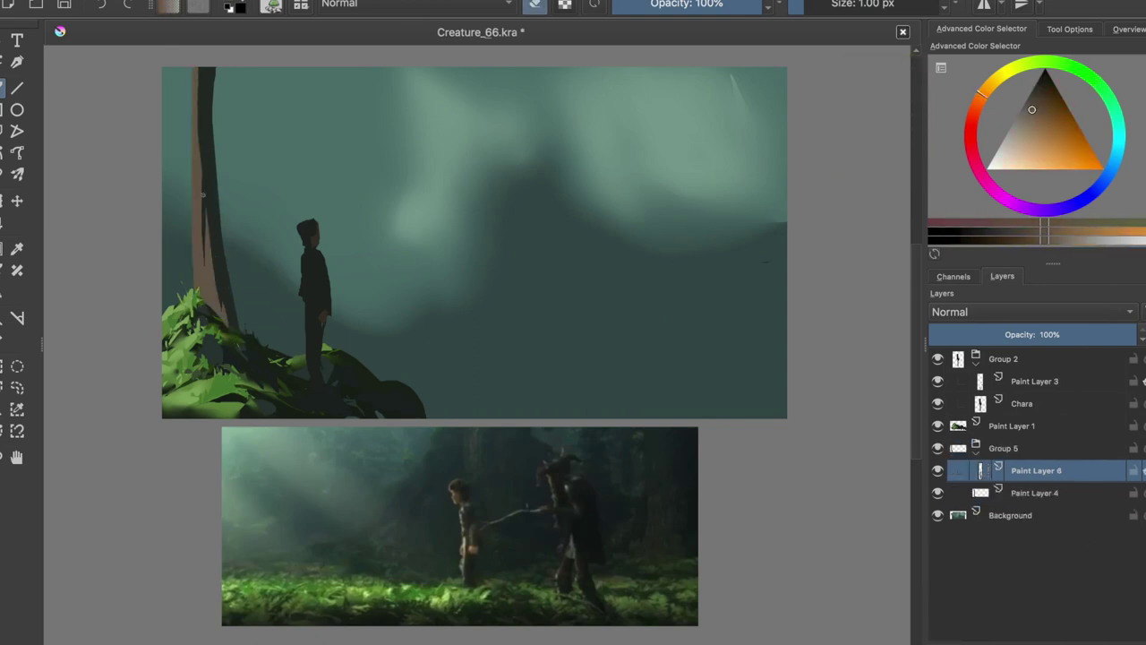
pyautogui.hotkey('ctrl', 's')
pyautogui.click(1055, 229)
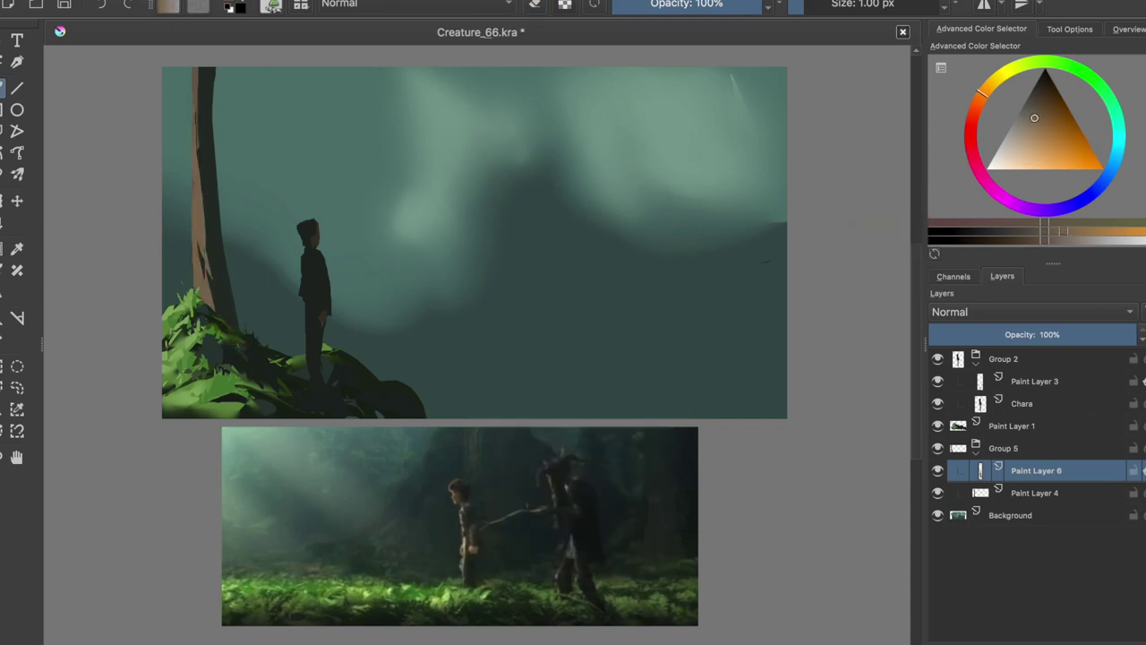
pyautogui.hotkey('shift', 'Delete')
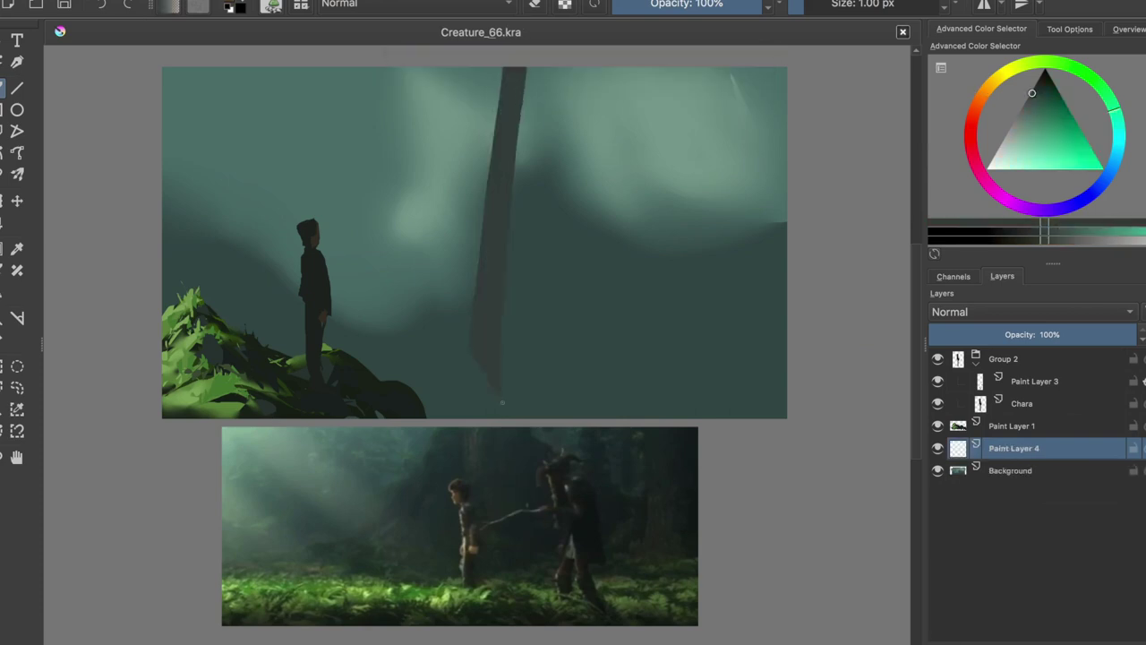
# - Try spiky dark rock and large dark mound shapes on the right, then undo them
pyautogui.moveTo(557, 190); pyautogui.dragTo(697, 413)
pyautogui.moveTo(536, 277); pyautogui.dragTo(542, 68)
pyautogui.moveTo(591, 242); pyautogui.dragTo(608, 68)
pyautogui.moveTo(633, 274); pyautogui.dragTo(654, 68)
pyautogui.moveTo(523, 358); pyautogui.dragTo(502, 115)
pyautogui.moveTo(545, 291); pyautogui.dragTo(582, 328)
pyautogui.hotkey('ctrl', 'z')
pyautogui.hotkey('ctrl', 'z')
pyautogui.hotkey('ctrl', 'z')
pyautogui.hotkey('ctrl', 'z')
pyautogui.hotkey('ctrl', 'z')
pyautogui.moveTo(430, 259); pyautogui.dragTo(779, 412)
pyautogui.moveTo(556, 211); pyautogui.dragTo(779, 143)
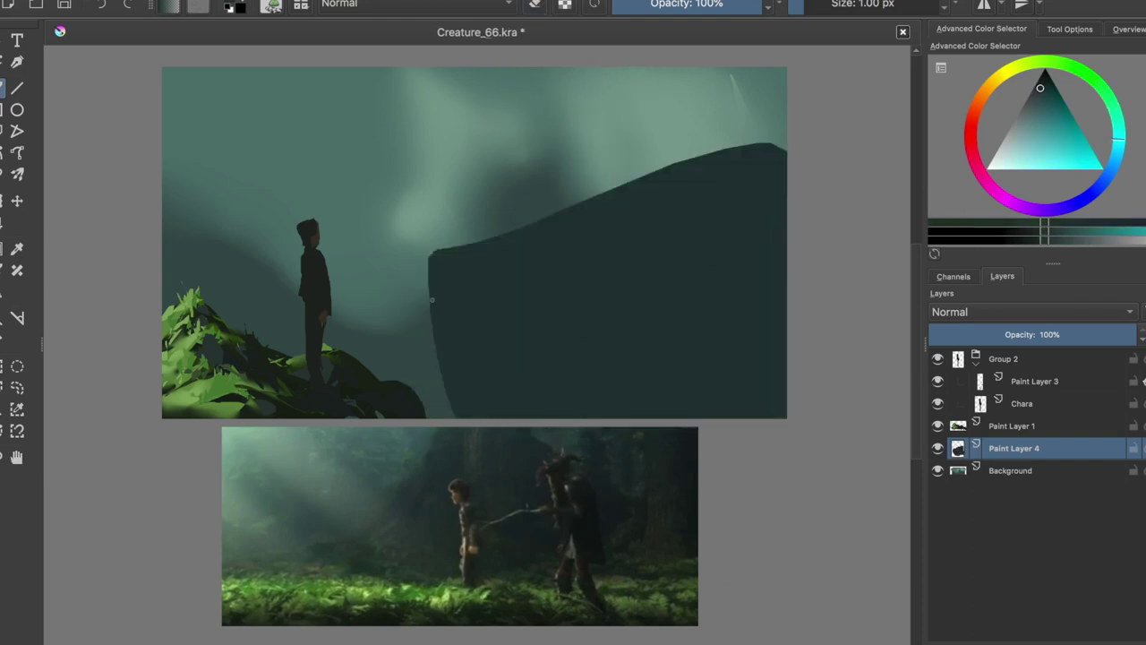
pyautogui.hotkey('ctrl', 'z')
# - Paint trial dark green trunks across the canvas, keeping only the left-edge trunk
pyautogui.click(1037, 226)
pyautogui.moveTo(385, 358); pyautogui.dragTo(327, 68)
pyautogui.hotkey('ctrl', 'z')
pyautogui.moveTo(237, 331); pyautogui.dragTo(197, 68)
pyautogui.moveTo(703, 387); pyautogui.dragTo(761, 68)
pyautogui.moveTo(484, 403)
pyautogui.mouseDown()
pyautogui.moveTo(430, 68)
pyautogui.moveTo(483, 80)
pyautogui.mouseUp()
pyautogui.moveTo(496, 358); pyautogui.dragTo(510, 68)
pyautogui.moveTo(394, 376); pyautogui.dragTo(374, 68)
pyautogui.hotkey('ctrl', 'z')
pyautogui.hotkey('ctrl', 'z')
pyautogui.hotkey('ctrl', 'z')
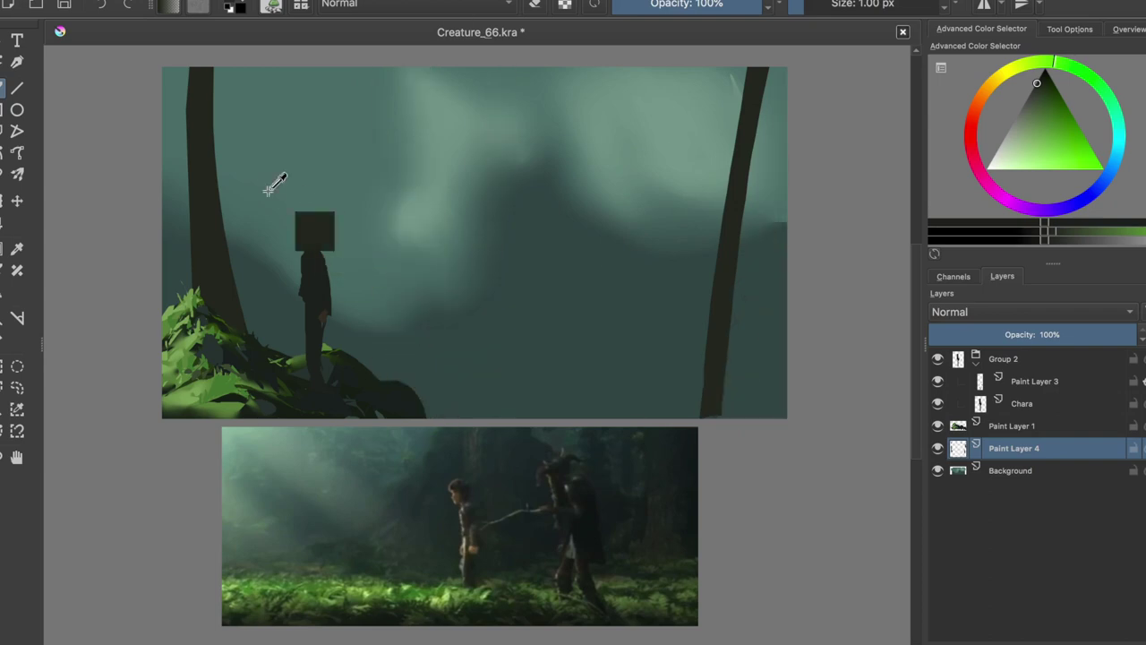
pyautogui.hotkey('ctrl', 'z')
# - Shape the left pine's branches with brush and eraser, check it mirrored, and save
pyautogui.moveTo(243, 131); pyautogui.dragTo(208, 107)
pyautogui.moveTo(186, 145); pyautogui.dragTo(221, 118)
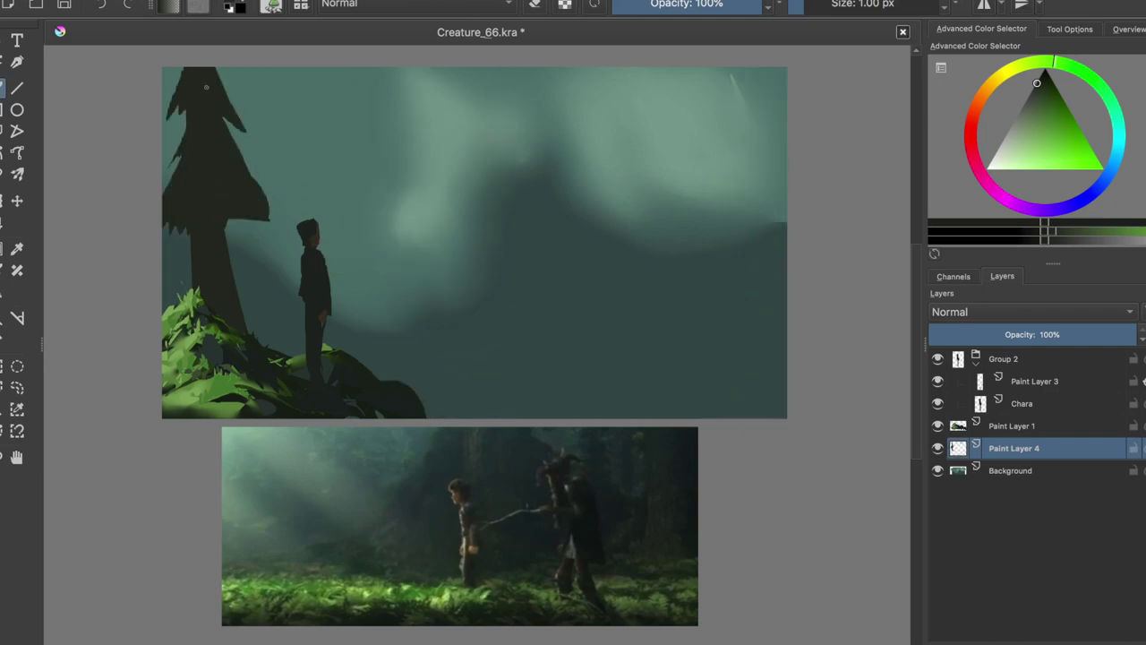
pyautogui.moveTo(211, 201); pyautogui.dragTo(256, 269)
pyautogui.press('e')
pyautogui.moveTo(265, 228); pyautogui.dragTo(243, 157)
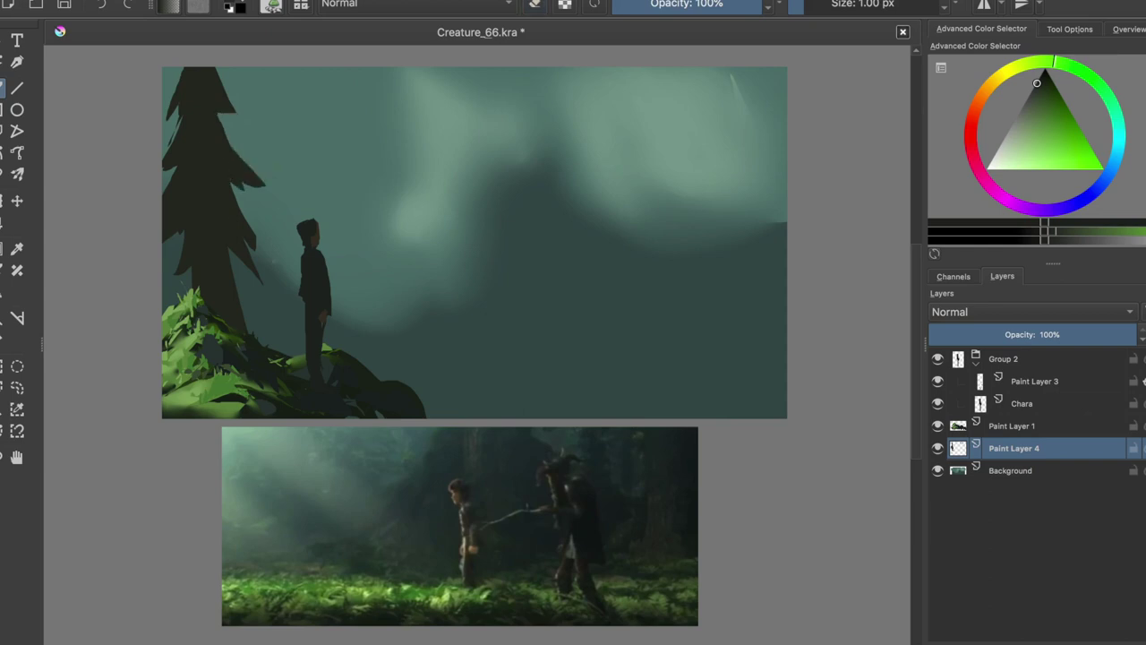
pyautogui.moveTo(180, 138)
pyautogui.mouseDown()
pyautogui.moveTo(192, 187)
pyautogui.moveTo(194, 171)
pyautogui.mouseUp()
pyautogui.press('m')
pyautogui.press('m')
pyautogui.hotkey('ctrl', 's')
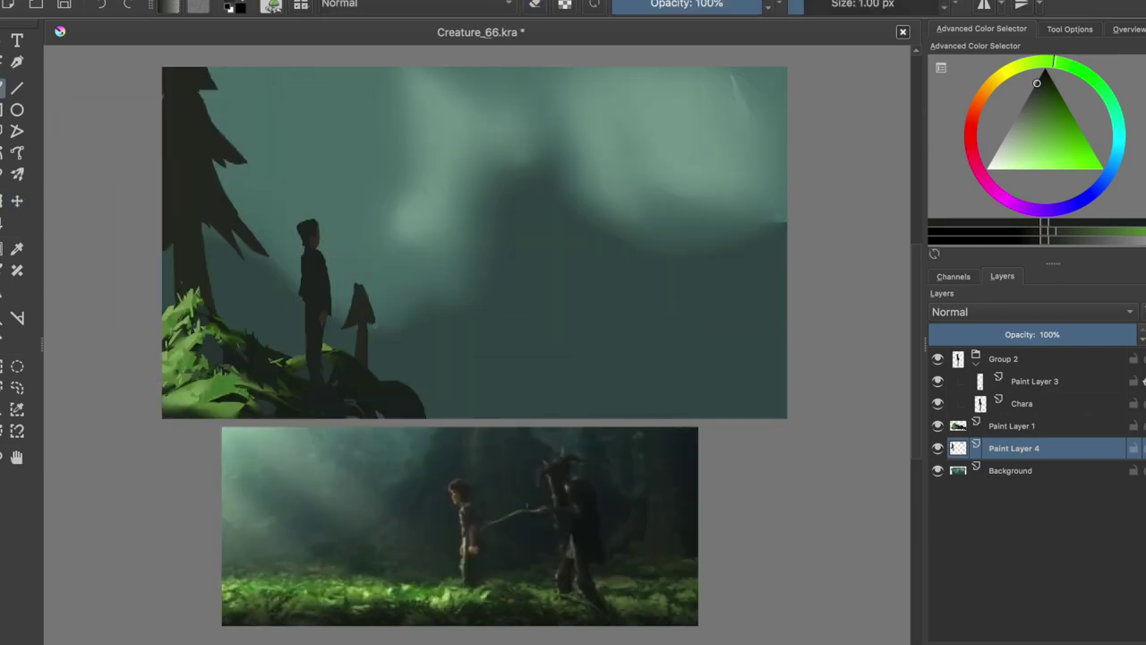
pyautogui.hotkey('ctrl', 'z')
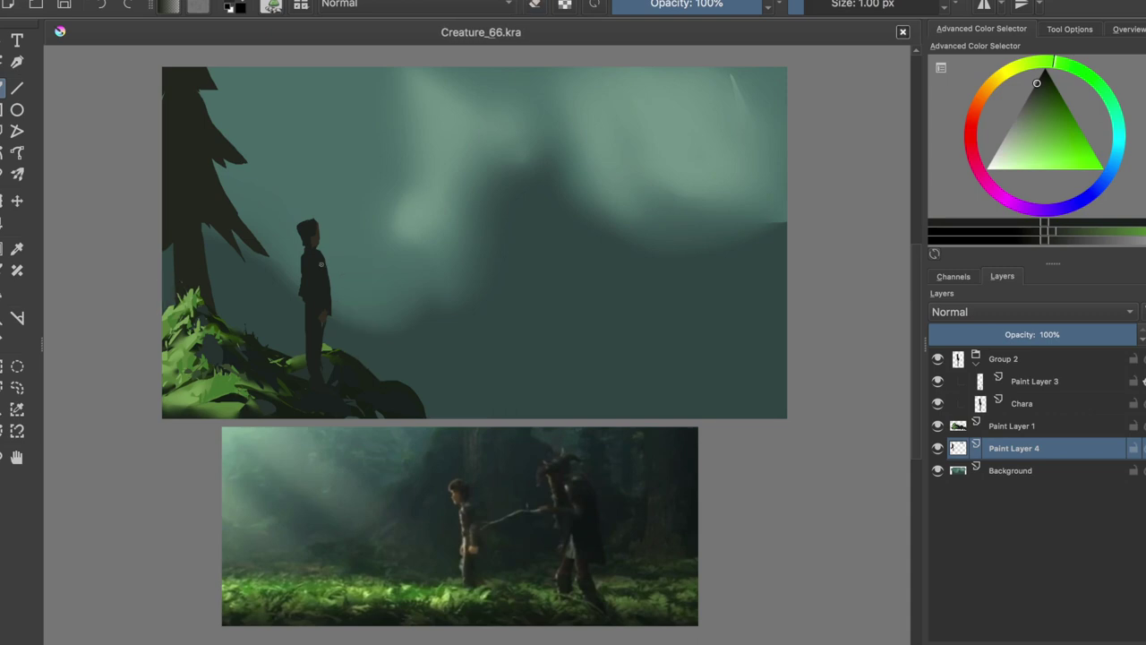
# - Try a dark trunk, a right-centre rock and a rounded dark hill, undoing rejected strokes
pyautogui.moveTo(582, 72); pyautogui.dragTo(617, 332)
pyautogui.hotkey('ctrl', 'z')
pyautogui.moveTo(560, 223)
pyautogui.mouseDown()
pyautogui.moveTo(547, 301)
pyautogui.moveTo(486, 243)
pyautogui.mouseUp()
pyautogui.hotkey('ctrl', 'z')
pyautogui.hotkey('ctrl', 'z')
pyautogui.moveTo(627, 256); pyautogui.dragTo(421, 412)
pyautogui.moveTo(438, 269); pyautogui.dragTo(634, 335)
# - Test wider hill, jagged landmass, pillar and mountain silhouettes, undoing the discarded shapes
pyautogui.hotkey('ctrl', 'z')
pyautogui.moveTo(420, 412)
pyautogui.mouseDown()
pyautogui.moveTo(627, 224)
pyautogui.moveTo(779, 411)
pyautogui.mouseUp()
pyautogui.moveTo(421, 117); pyautogui.dragTo(465, 170)
pyautogui.hotkey('ctrl', 'z')
pyautogui.moveTo(456, 412); pyautogui.dragTo(609, 412)
pyautogui.moveTo(779, 411)
pyautogui.mouseDown()
pyautogui.moveTo(555, 161)
pyautogui.moveTo(420, 411)
pyautogui.moveTo(663, 197)
pyautogui.moveTo(779, 358)
pyautogui.mouseUp()
pyautogui.hotkey('ctrl', 'z')
pyautogui.hotkey('ctrl', 'z')
pyautogui.moveTo(466, 242); pyautogui.dragTo(429, 325)
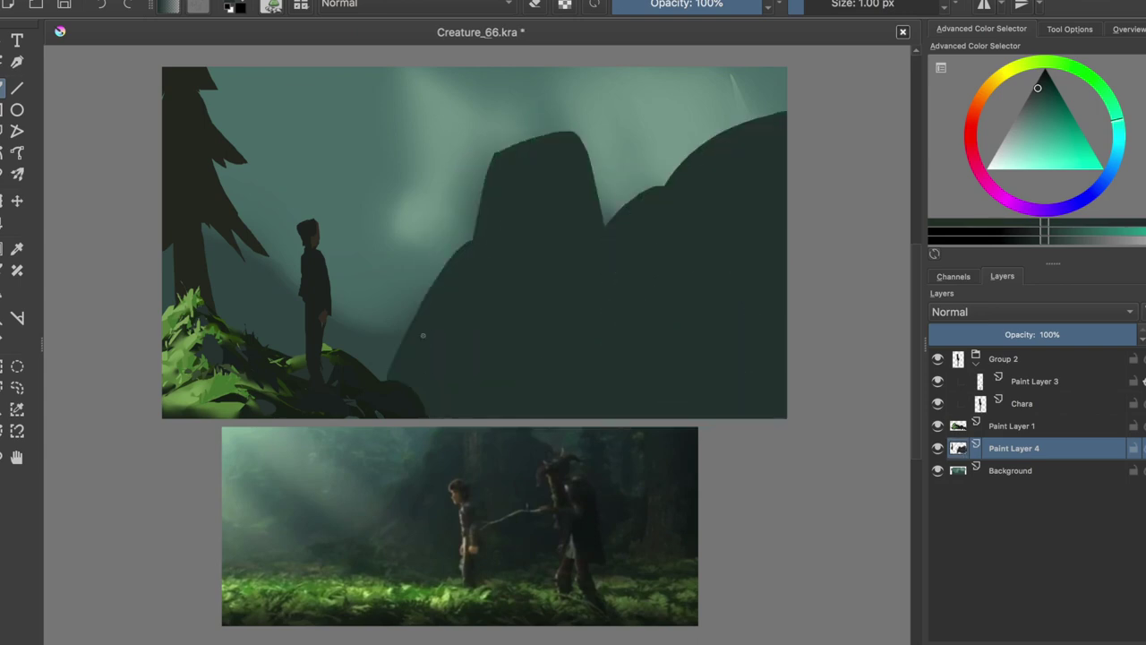
pyautogui.hotkey('ctrl', 'z')
pyautogui.hotkey('ctrl', 'z')
pyautogui.hotkey('ctrl', 'z')
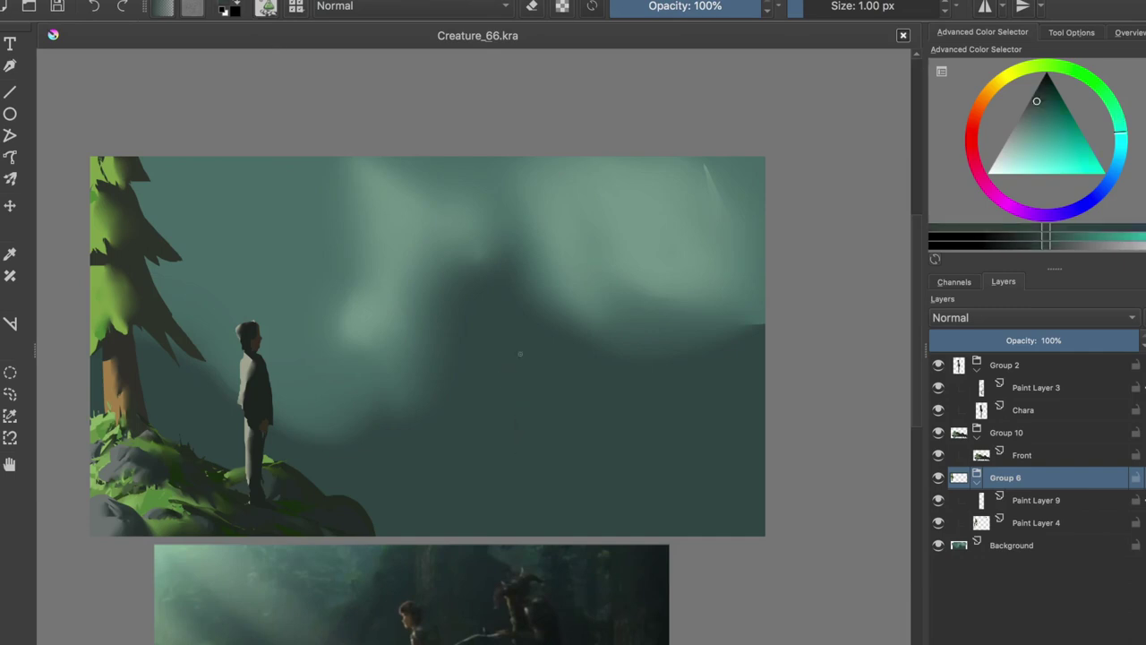
# - Rename Group 10 to Front and duplicate the Front layer
pyautogui.click(1003, 432)
pyautogui.doubleClick(1003, 433)
pyautogui.write('Front')
pyautogui.click(1020, 455)
pyautogui.hotkey('ctrl', 'j')
# - Stretch, flip and rotate the copied Front layer into a hill across the right half
pyautogui.press('t')
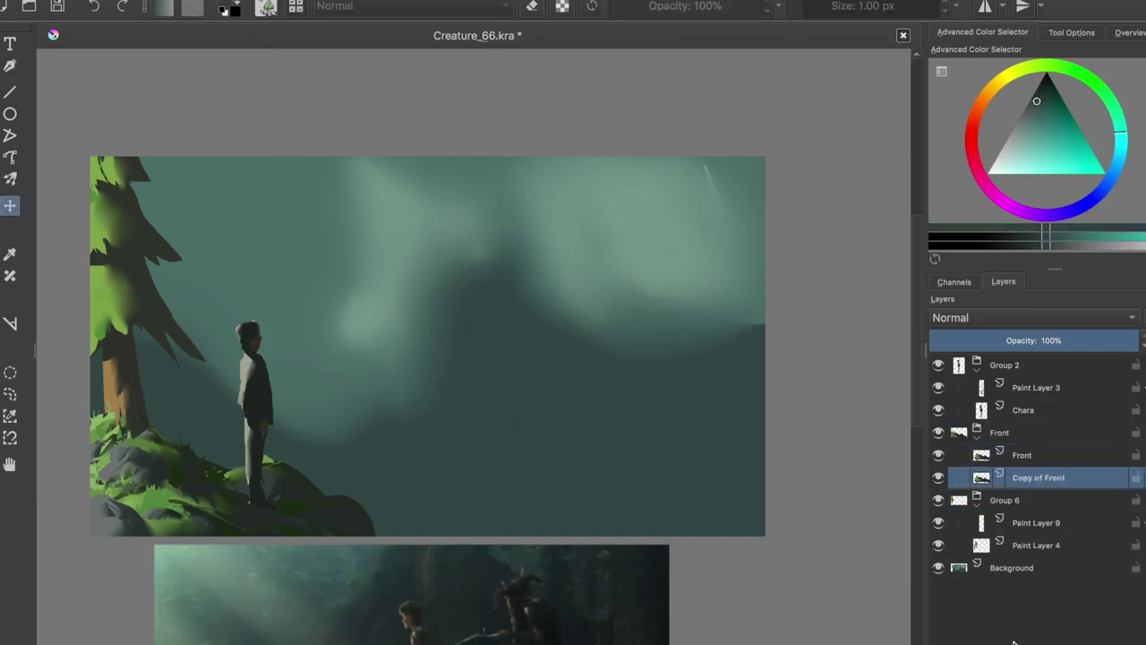
pyautogui.hotkey('ctrl', 't')
pyautogui.moveTo(353, 334)
pyautogui.mouseDown()
pyautogui.moveTo(536, 328)
pyautogui.moveTo(307, 379)
pyautogui.mouseUp()
pyautogui.moveTo(501, 385)
pyautogui.mouseDown()
pyautogui.moveTo(562, 401)
pyautogui.moveTo(614, 448)
pyautogui.moveTo(263, 481)
pyautogui.mouseUp()
pyautogui.moveTo(448, 409)
pyautogui.mouseDown()
pyautogui.moveTo(831, 372)
pyautogui.moveTo(821, 271)
pyautogui.moveTo(786, 376)
pyautogui.moveTo(819, 472)
pyautogui.moveTo(259, 543)
pyautogui.moveTo(440, 427)
pyautogui.moveTo(363, 486)
pyautogui.moveTo(686, 367)
pyautogui.moveTo(648, 332)
pyautogui.moveTo(670, 358)
pyautogui.mouseUp()
pyautogui.press('b')
# - Paint dark green over the lower-right rocks, erase a light-green patch, and add grey ridge rocks
pyautogui.keyDown('ctrl'); pyautogui.click(682, 432); pyautogui.keyUp('ctrl')
pyautogui.moveTo(734, 430)
pyautogui.mouseDown()
pyautogui.moveTo(528, 524)
pyautogui.moveTo(560, 501)
pyautogui.mouseUp()
pyautogui.keyDown('ctrl'); pyautogui.click(524, 483); pyautogui.keyUp('ctrl')
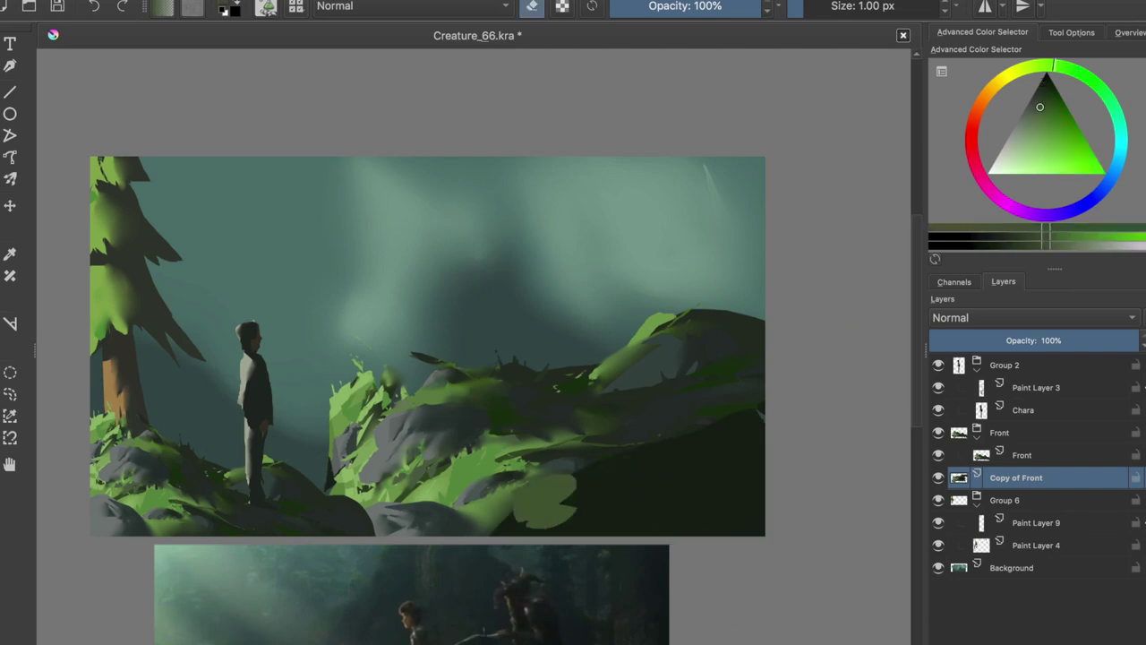
pyautogui.moveTo(380, 459); pyautogui.dragTo(407, 488)
pyautogui.press('e')
pyautogui.moveTo(333, 434)
pyautogui.mouseDown()
pyautogui.moveTo(394, 376)
pyautogui.moveTo(378, 368)
pyautogui.mouseUp()
# - Add grey rock and bright green grass strokes along the ridge and darken the hill's base
pyautogui.press('/')
pyautogui.moveTo(347, 407); pyautogui.dragTo(358, 448)
pyautogui.keyDown('ctrl'); pyautogui.click(356, 415); pyautogui.keyUp('ctrl')
pyautogui.moveTo(394, 408); pyautogui.dragTo(443, 376)
pyautogui.keyDown('ctrl'); pyautogui.click(655, 383); pyautogui.keyUp('ctrl')
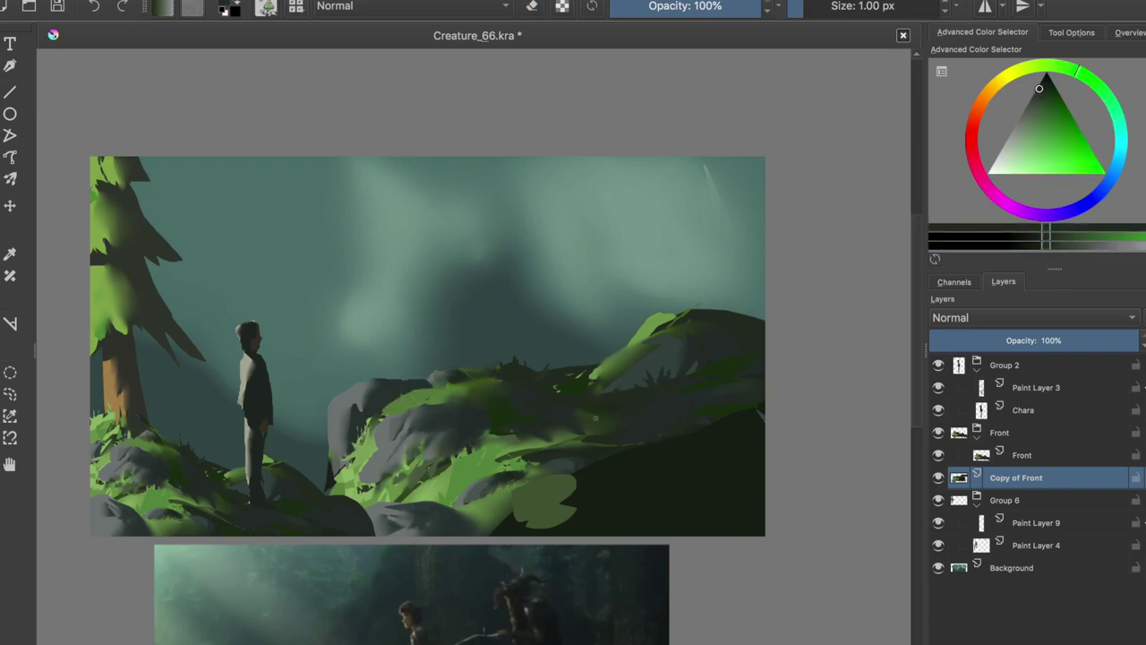
pyautogui.press('/')
pyautogui.moveTo(564, 488); pyautogui.dragTo(528, 510)
pyautogui.press('/')
pyautogui.moveTo(653, 463); pyautogui.dragTo(607, 522)
pyautogui.press('/')
pyautogui.keyDown('ctrl'); pyautogui.click(502, 529); pyautogui.keyUp('ctrl')
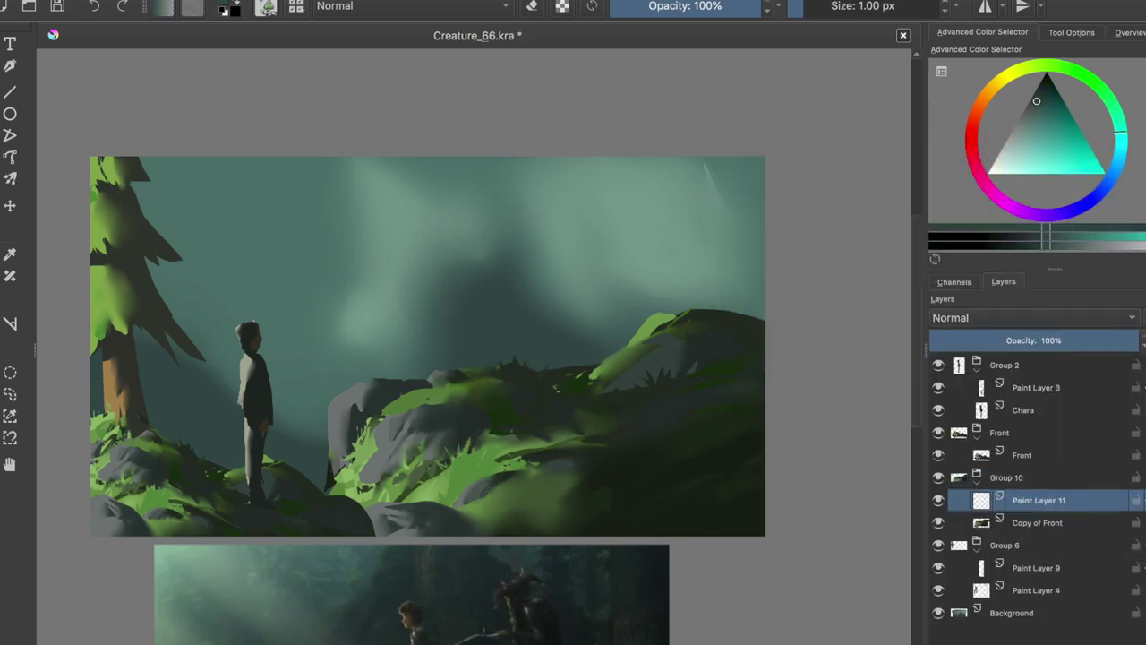
# - Fill Paint Layer 11 with colour and set it to Lighten at about 37% opacity
pyautogui.hotkey('shift', 'BackSpace')
pyautogui.moveTo(1133, 340); pyautogui.dragTo(998, 341)
pyautogui.click(1030, 317)
pyautogui.click(985, 323)
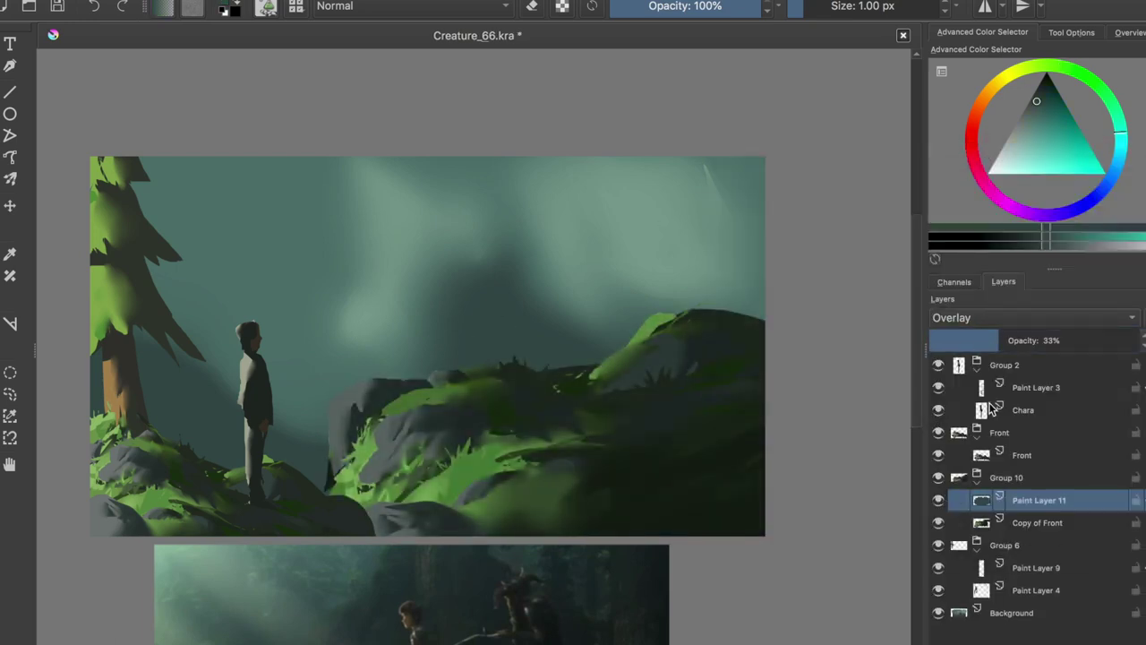
pyautogui.click(1043, 340)
pyautogui.click(1030, 317)
pyautogui.click(949, 258)
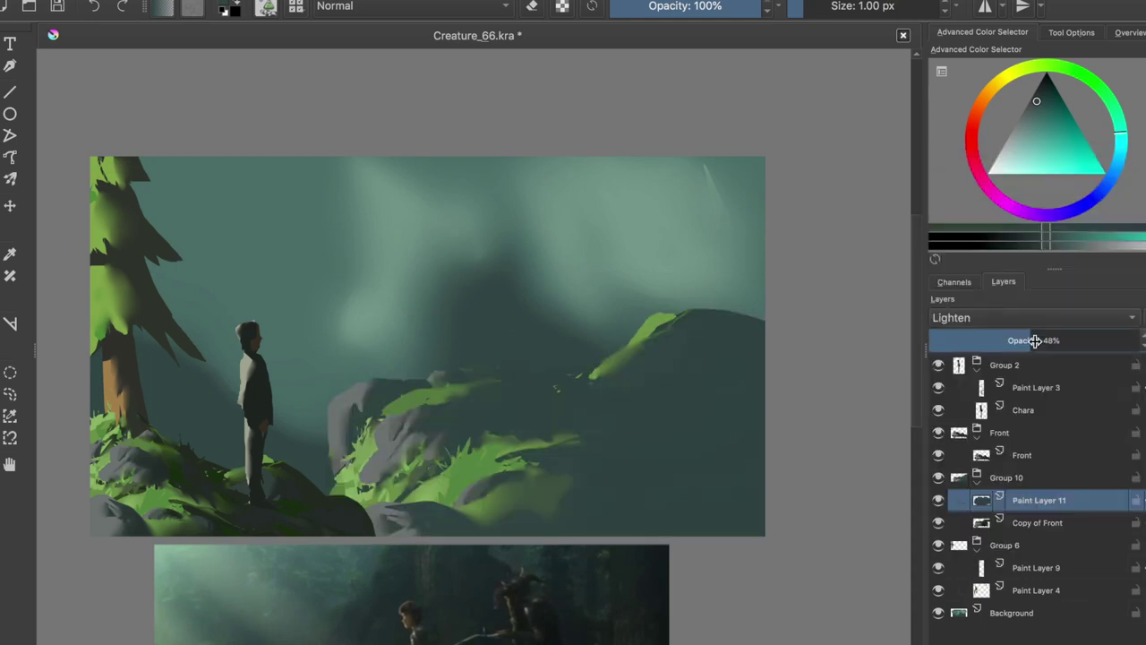
pyautogui.moveTo(1031, 339); pyautogui.dragTo(1006, 340)
# - Move the Copy of Front hill across the canvas and hide Paint Layer 11
pyautogui.press('m')
pyautogui.press('m')
pyautogui.click(1039, 522)
pyautogui.hotkey('ctrl', 't')
pyautogui.moveTo(294, 307)
pyautogui.mouseDown()
pyautogui.moveTo(454, 466)
pyautogui.moveTo(800, 281)
pyautogui.mouseUp()
pyautogui.press('Return')
pyautogui.click(938, 499)
# - Repaint the hill's lower right in darker greens and save the painting
pyautogui.keyDown('ctrl'); pyautogui.click(454, 439); pyautogui.keyUp('ctrl')
pyautogui.keyDown('ctrl'); pyautogui.click(454, 438); pyautogui.keyUp('ctrl')
pyautogui.keyDown('ctrl'); pyautogui.click(532, 452); pyautogui.keyUp('ctrl')
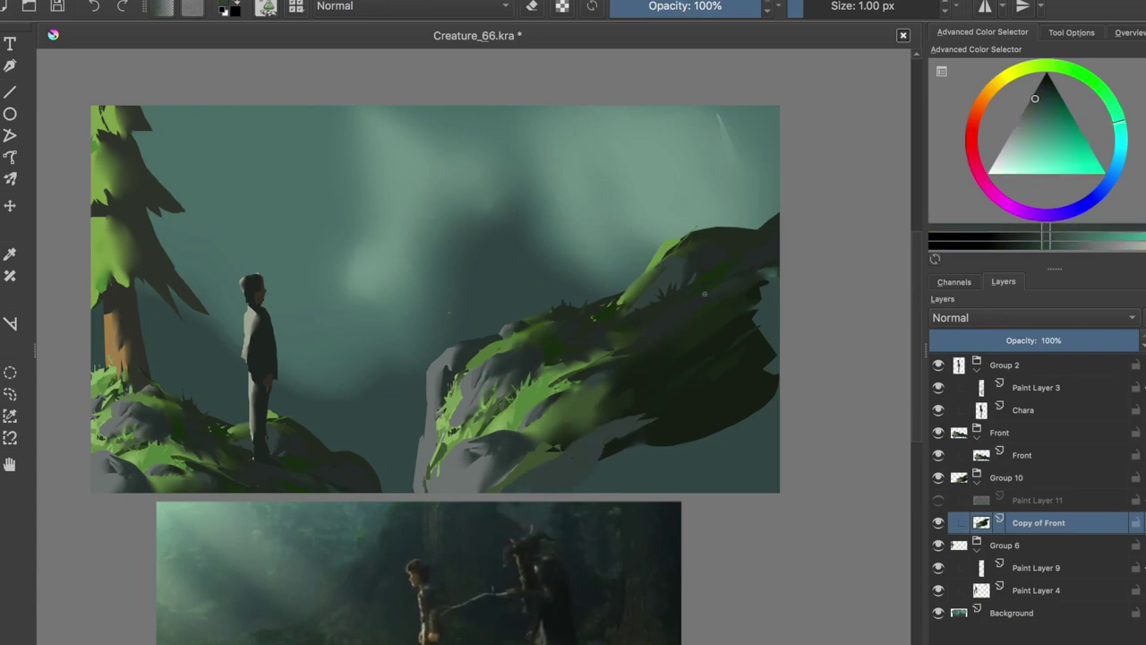
pyautogui.moveTo(573, 465); pyautogui.dragTo(647, 412)
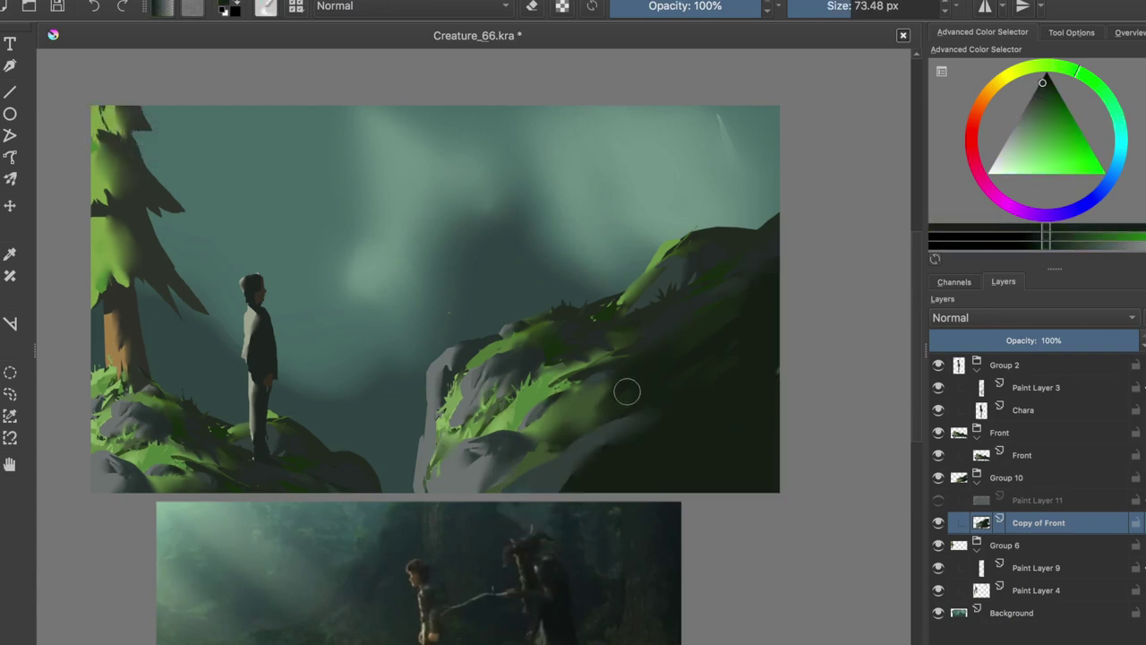
pyautogui.hotkey('ctrl', 's')
pyautogui.press('/')
pyautogui.keyDown('ctrl'); pyautogui.click(663, 400); pyautogui.keyUp('ctrl')
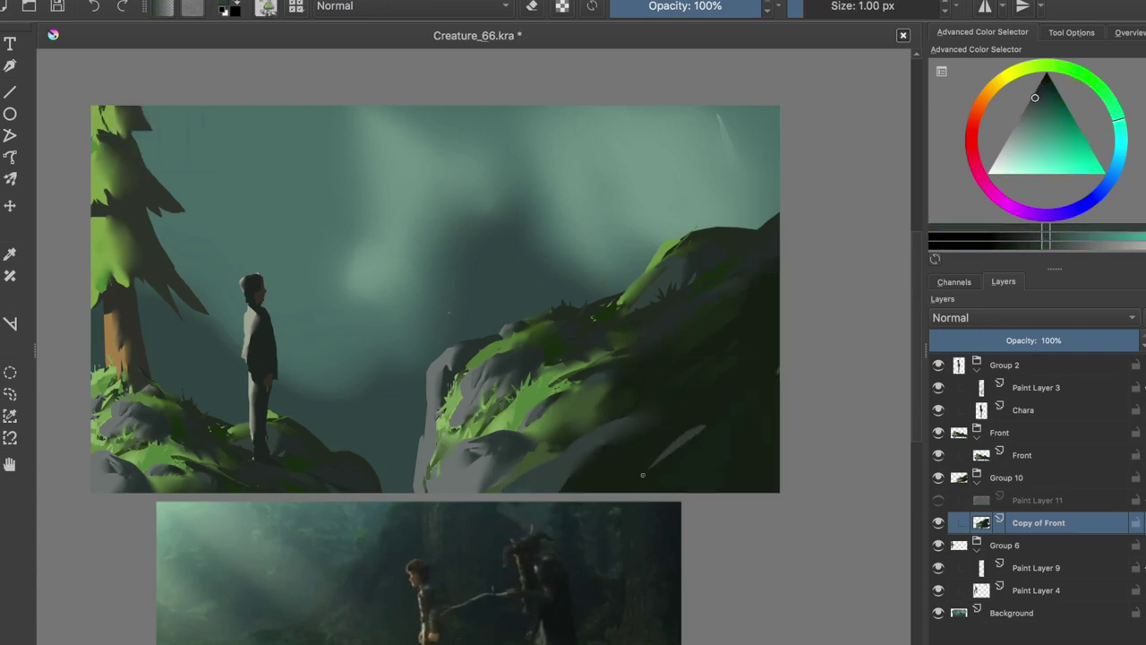
pyautogui.keyDown('ctrl'); pyautogui.click(680, 489); pyautogui.keyUp('ctrl')
pyautogui.press('/')
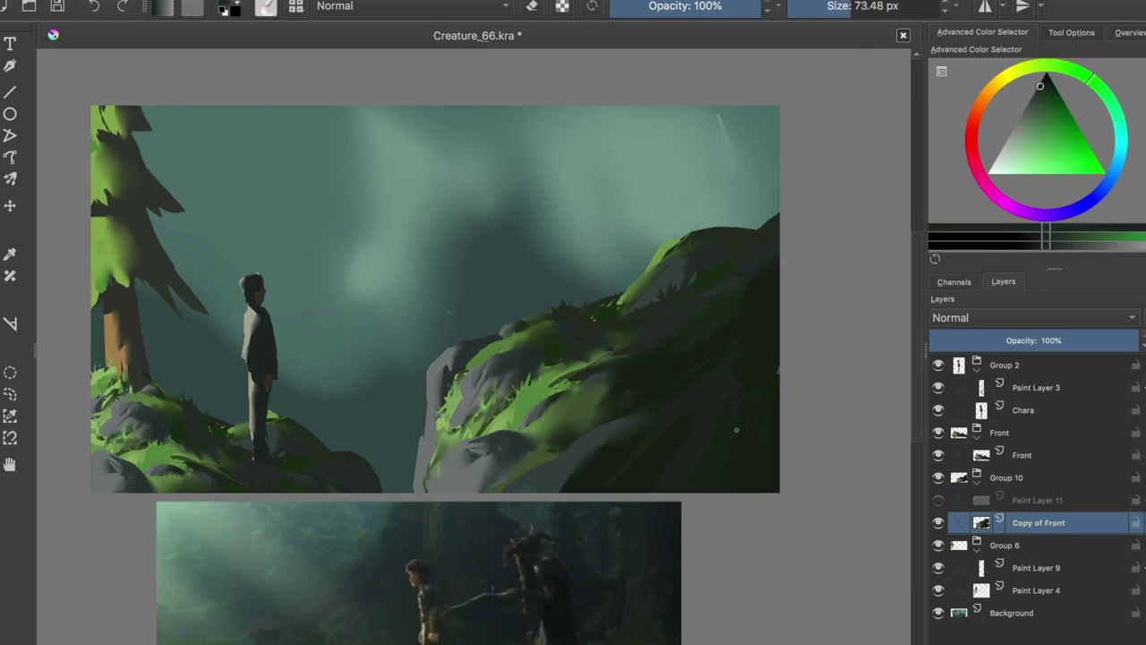
pyautogui.press('/')
pyautogui.keyDown('ctrl'); pyautogui.click(583, 473); pyautogui.keyUp('ctrl')
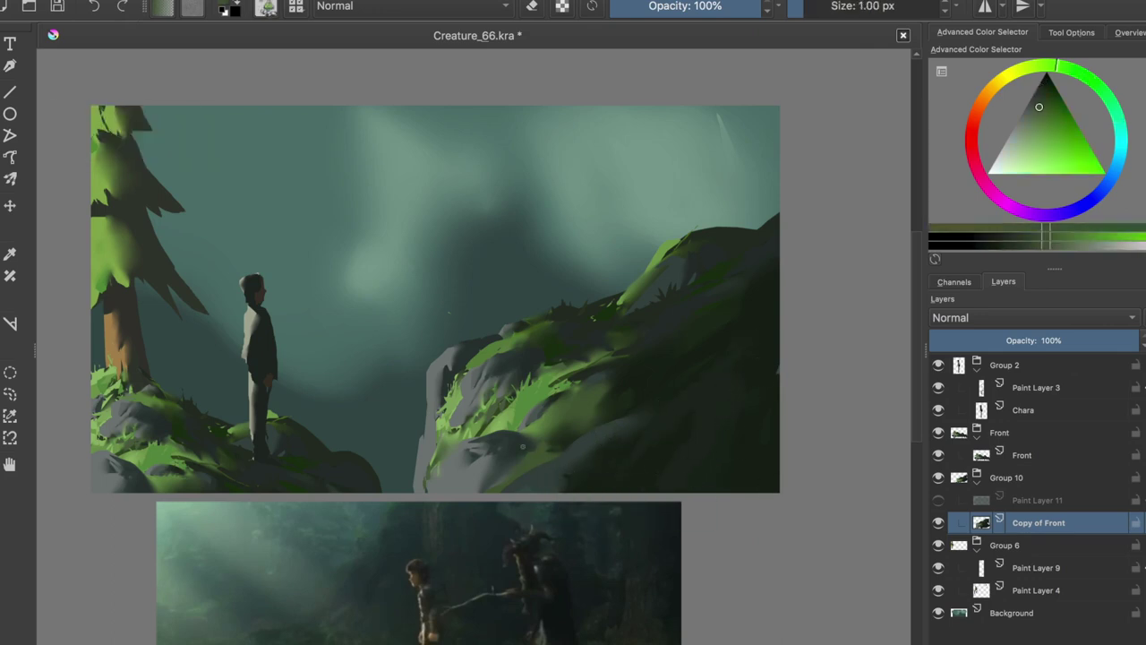
pyautogui.press('m')
pyautogui.hotkey('ctrl', 's')
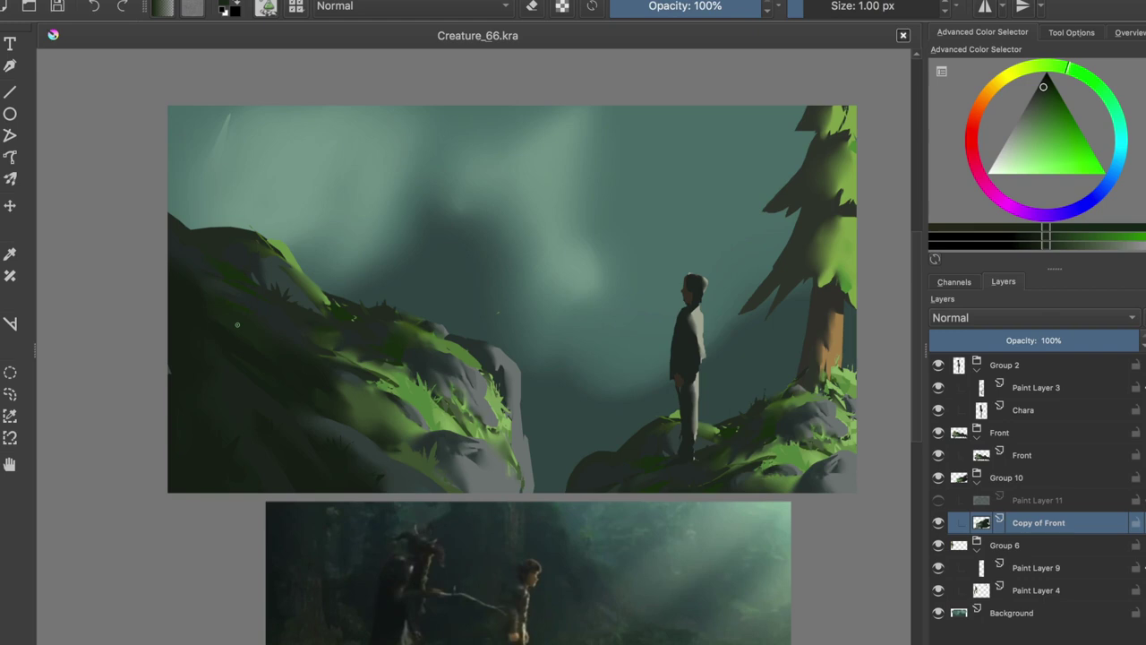
# - Enlarge the Copy of Front hill past the canvas edge toward the upper right
pyautogui.hotkey('ctrl', 't')
pyautogui.hotkey('ctrl', 's')
pyautogui.moveTo(243, 210)
pyautogui.mouseDown()
pyautogui.moveTo(104, 191)
pyautogui.moveTo(103, 247)
pyautogui.mouseUp()
pyautogui.press('Return')
pyautogui.press('m')
# - Restore Paint Layer 11's misty wash, shift the hill down-left, and add a layer above Front
pyautogui.click(1026, 498)
pyautogui.click(982, 341)
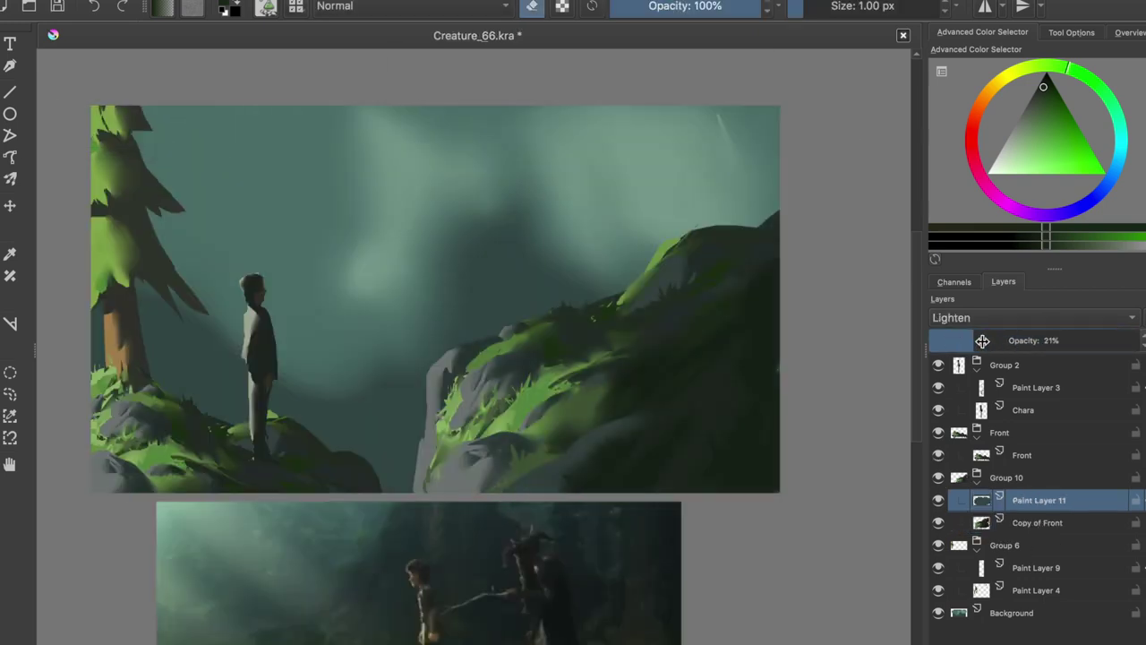
pyautogui.moveTo(982, 341); pyautogui.dragTo(1062, 341)
pyautogui.moveTo(621, 402); pyautogui.dragTo(391, 377)
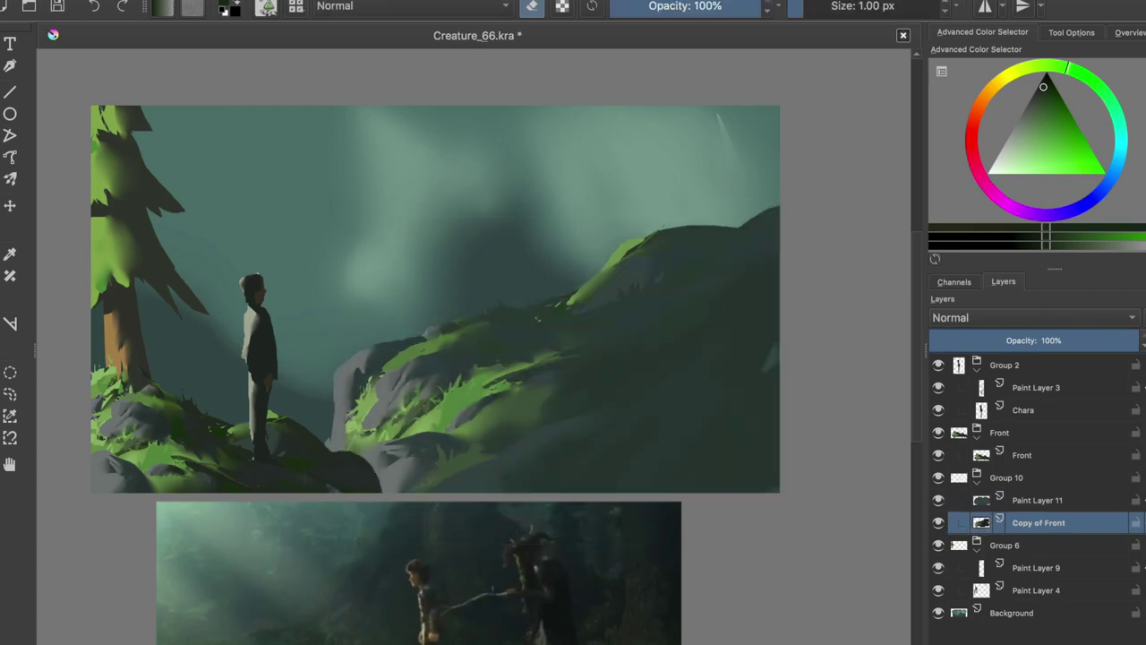
pyautogui.click(1022, 455)
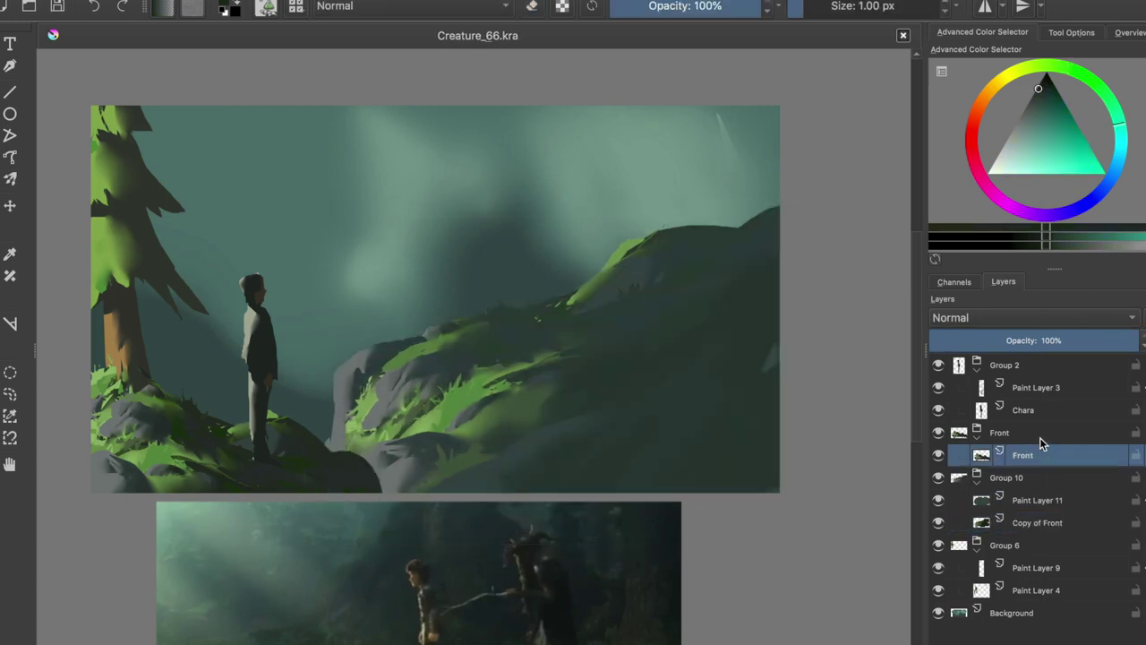
pyautogui.press('Insert')
pyautogui.doubleClick(999, 432)
# - Name the new layer Fog and paint soft teal mist around the lower rocks and figure
pyautogui.write('Fog')
pyautogui.press('Return')
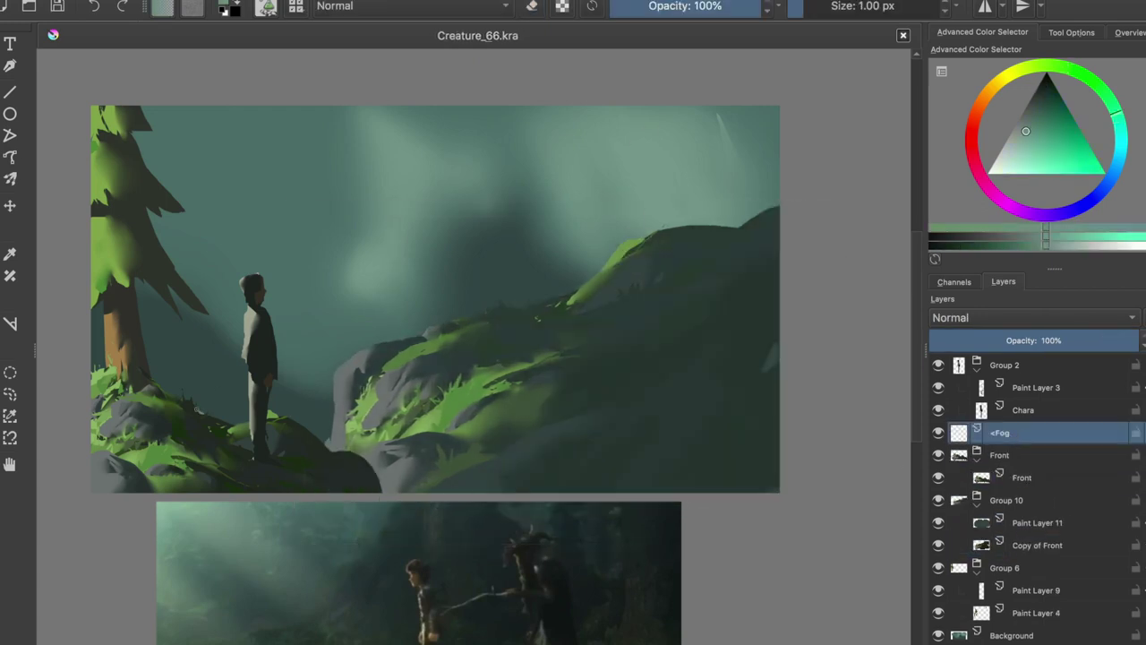
pyautogui.moveTo(413, 406); pyautogui.dragTo(473, 414)
pyautogui.moveTo(430, 450); pyautogui.dragTo(511, 456)
pyautogui.moveTo(376, 385); pyautogui.dragTo(591, 465)
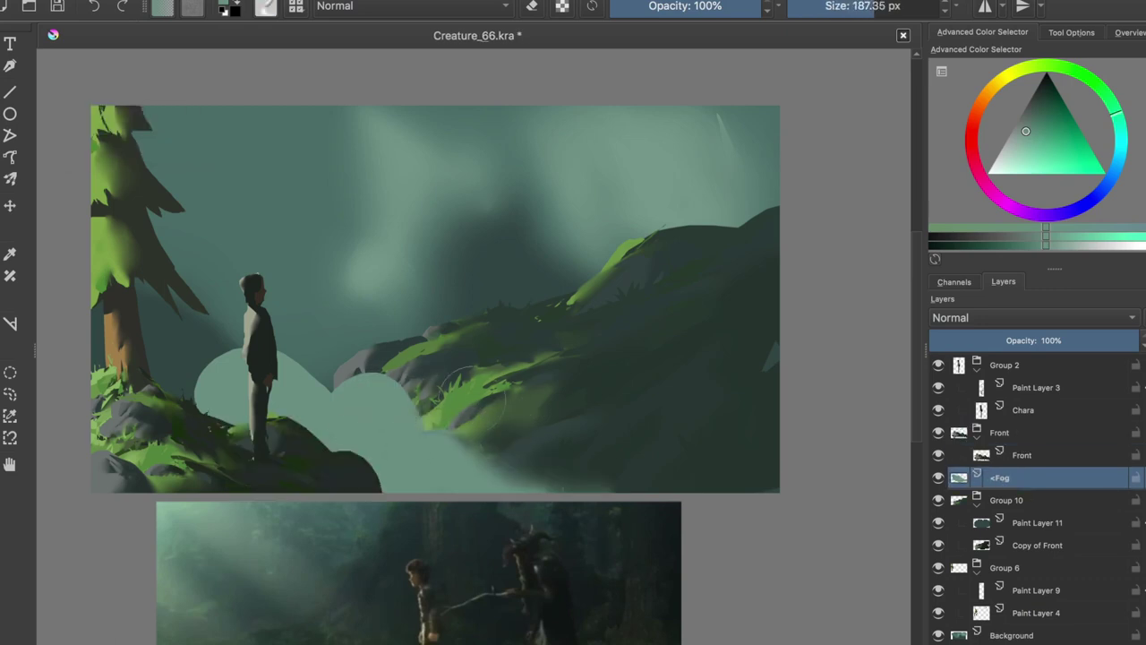
pyautogui.moveTo(421, 403); pyautogui.dragTo(286, 367)
pyautogui.moveTo(215, 394); pyautogui.dragTo(475, 420)
# - Lower the Fog layer to 60% opacity, check it mirrored, and save
pyautogui.moveTo(1062, 340); pyautogui.dragTo(1084, 340)
pyautogui.press('m')
pyautogui.hotkey('ctrl', 's')
pyautogui.press('m')
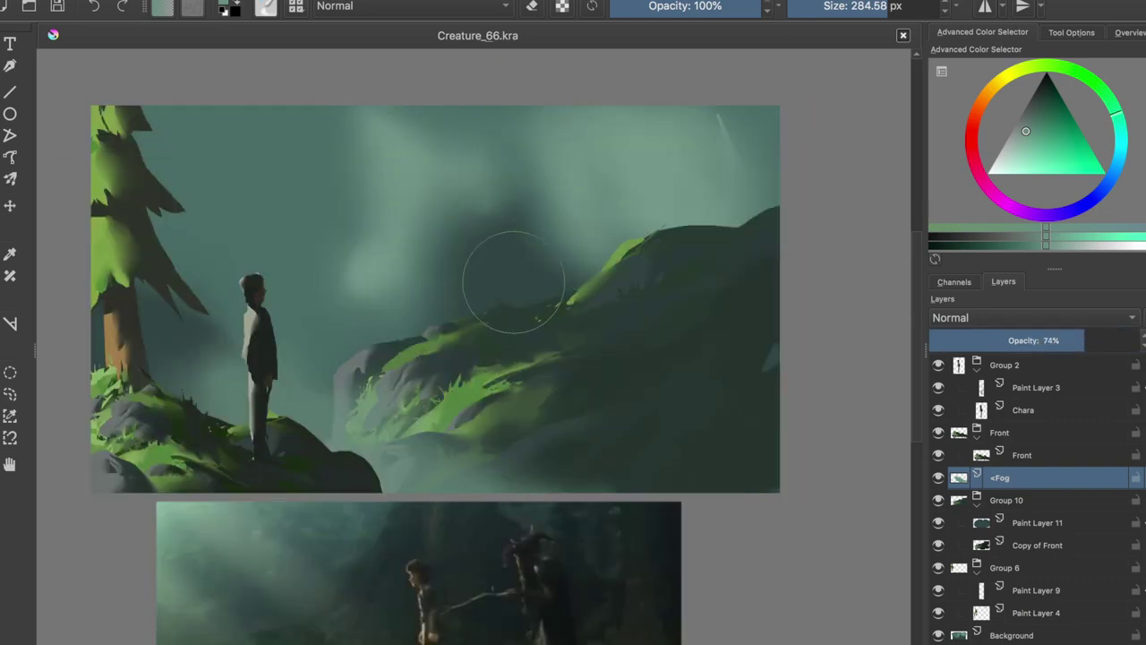
pyautogui.press('/')
pyautogui.moveTo(1062, 340); pyautogui.dragTo(1055, 340)
pyautogui.hotkey('ctrl', 's')
# - Rename Group 6 to Tree1 and hide Paint Layer 11 to reveal the rock
pyautogui.click(985, 433)
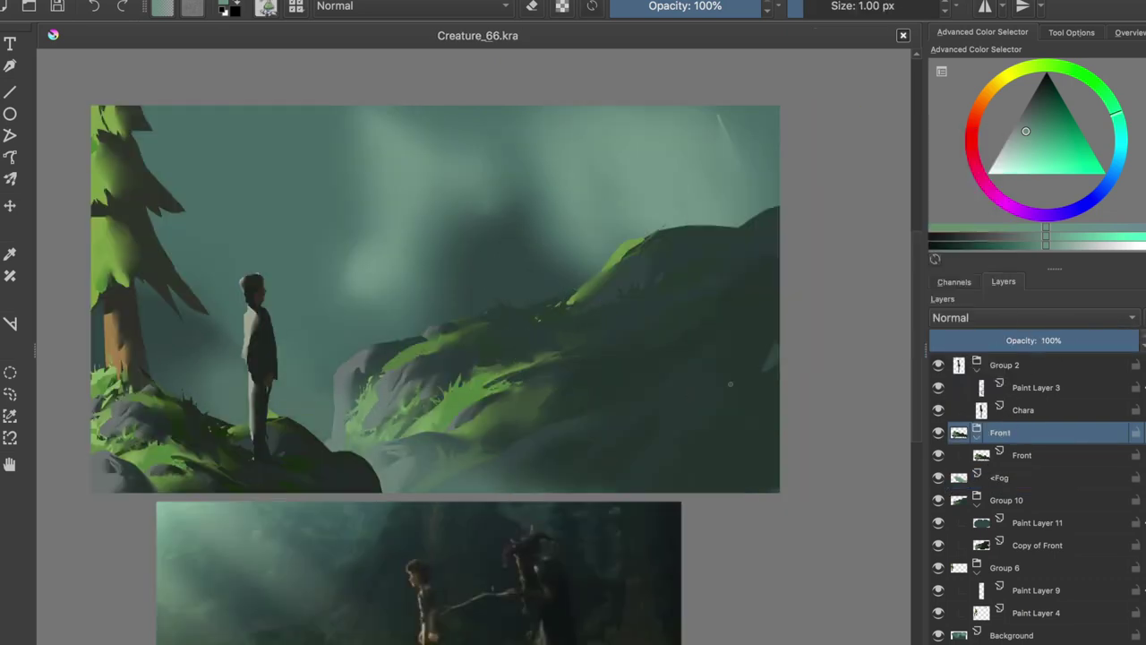
pyautogui.click(1003, 567)
pyautogui.click(937, 568)
pyautogui.click(937, 568)
pyautogui.click(940, 590)
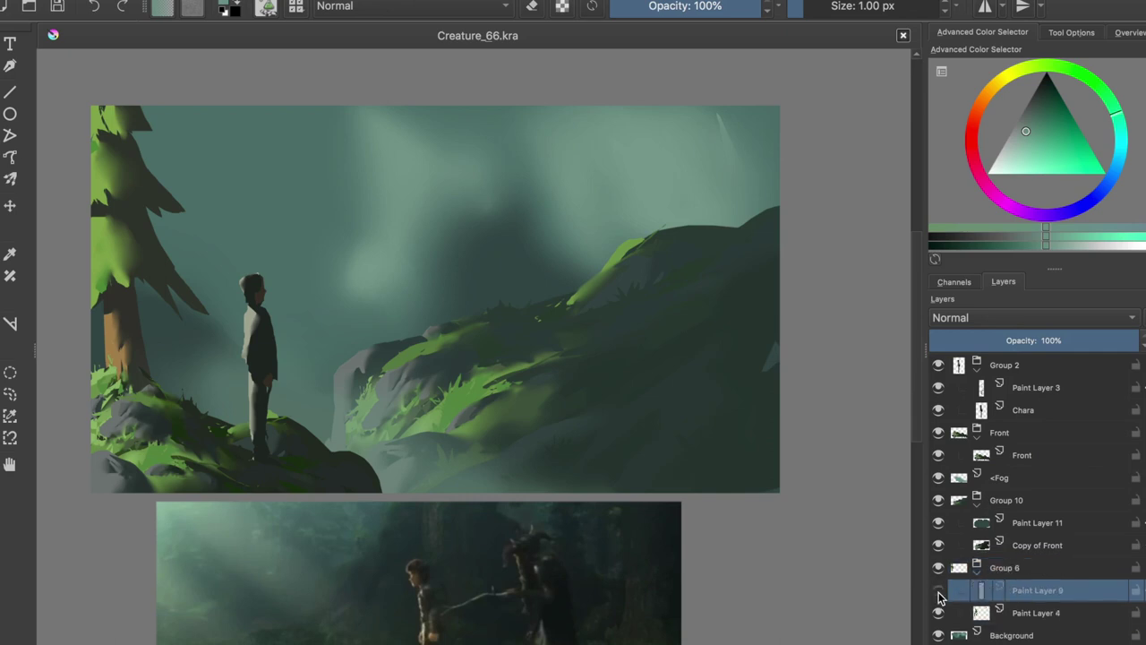
pyautogui.doubleClick(1004, 567)
pyautogui.write('Tree1')
pyautogui.press('Return')
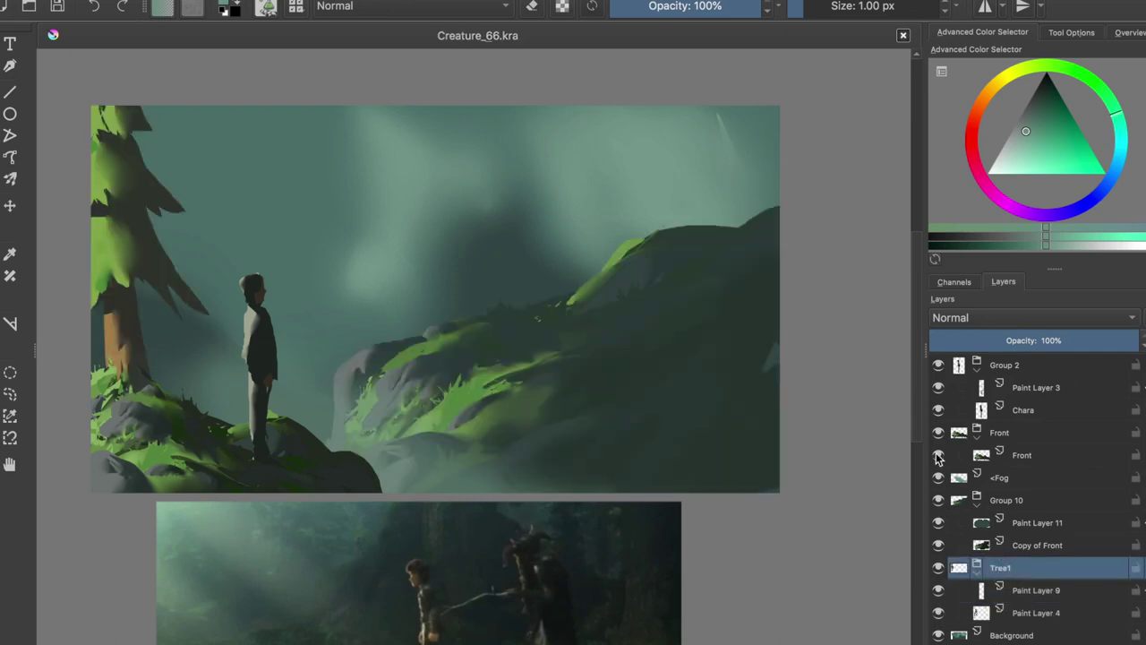
pyautogui.click(938, 522)
pyautogui.click(1030, 545)
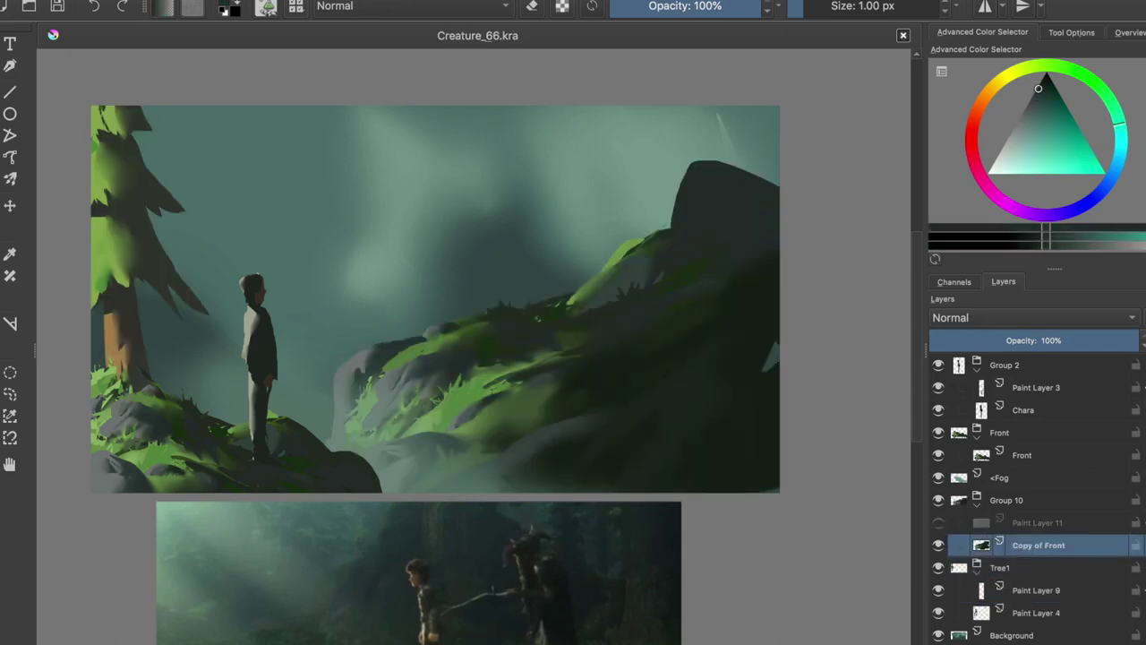
# - Paint lighter facets on the dark top-right rock and save the painting
pyautogui.moveTo(671, 233)
pyautogui.mouseDown()
pyautogui.moveTo(693, 170)
pyautogui.moveTo(729, 255)
pyautogui.mouseUp()
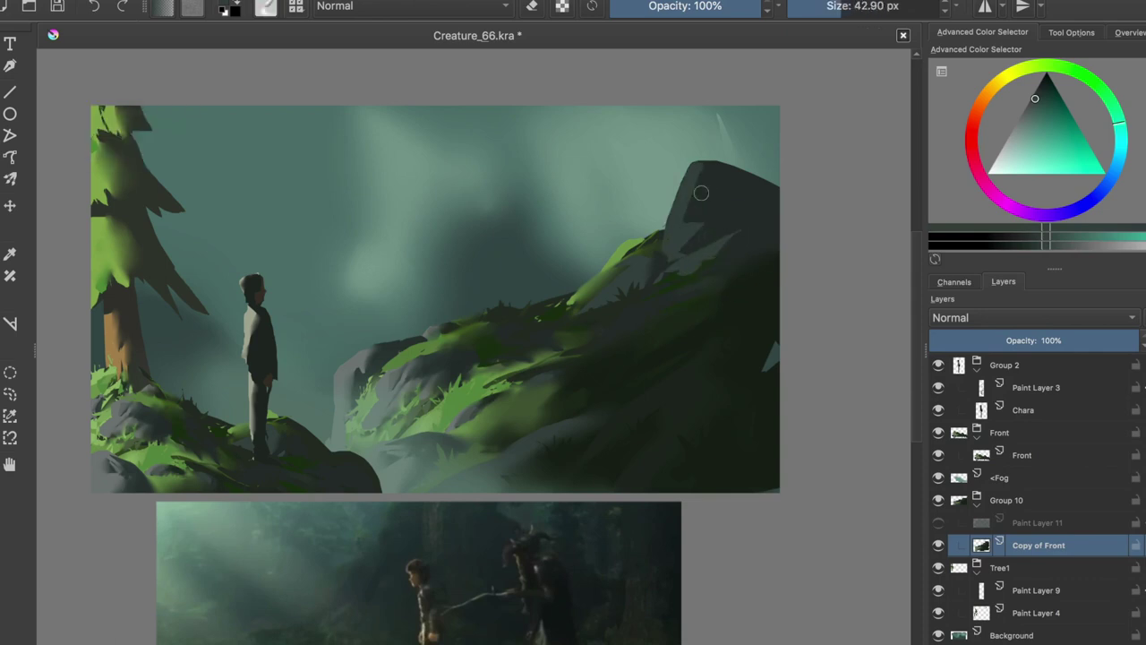
pyautogui.click(938, 522)
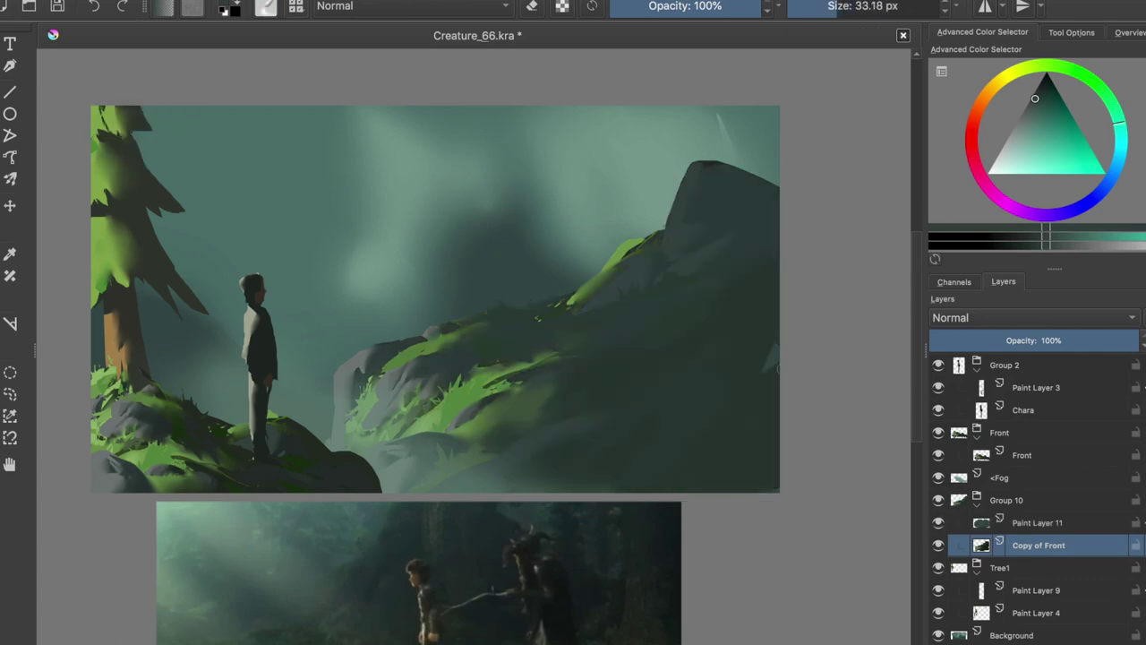
pyautogui.click(1038, 522)
pyautogui.hotkey('ctrl', 's')
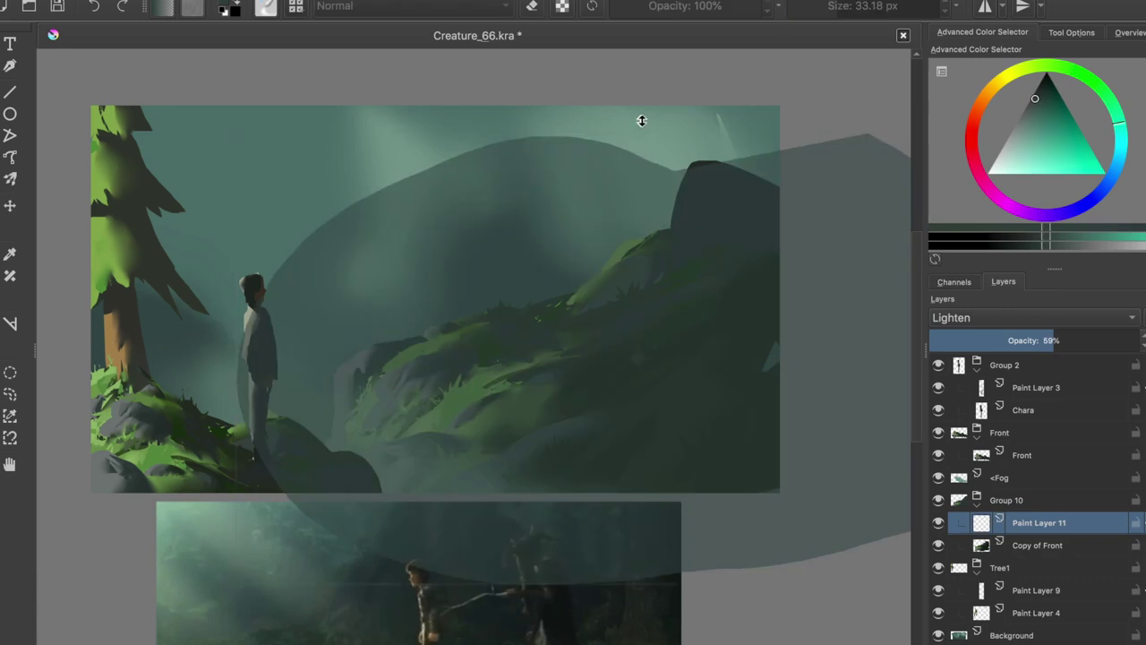
pyautogui.press('m')
# - Select Copy of Front, compare with Paint Layer 11 hidden, and add Paint Layer 12 above Background
pyautogui.click(1039, 545)
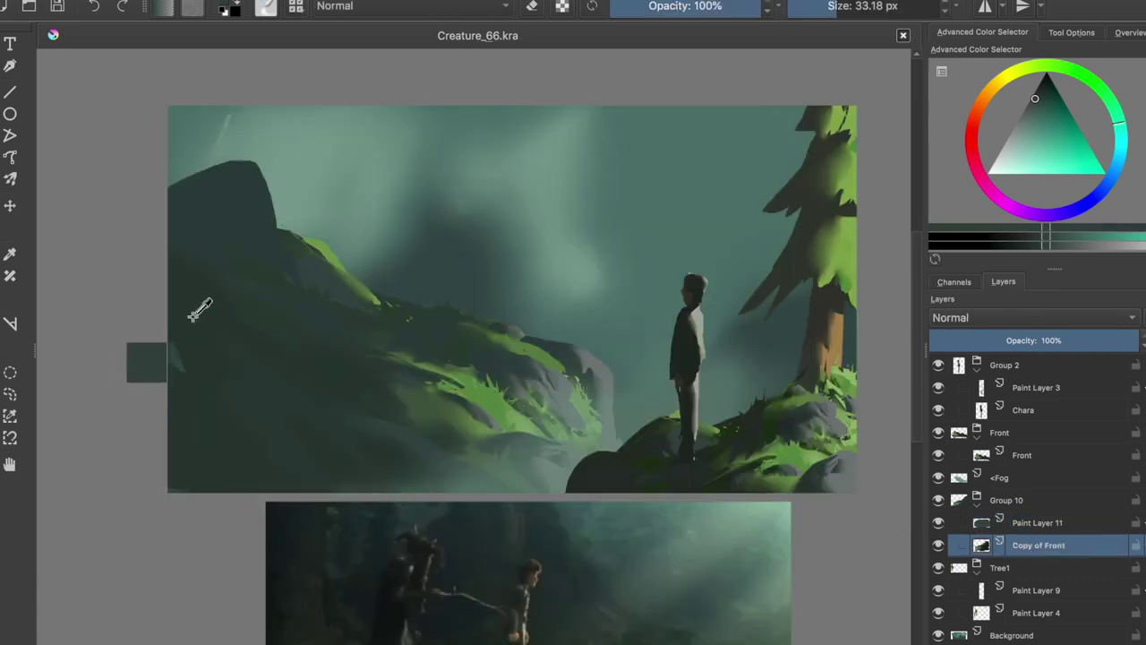
pyautogui.click(937, 522)
pyautogui.hotkey('ctrl', 's')
pyautogui.press('m')
pyautogui.keyDown('ctrl'); pyautogui.click(711, 258); pyautogui.keyUp('ctrl')
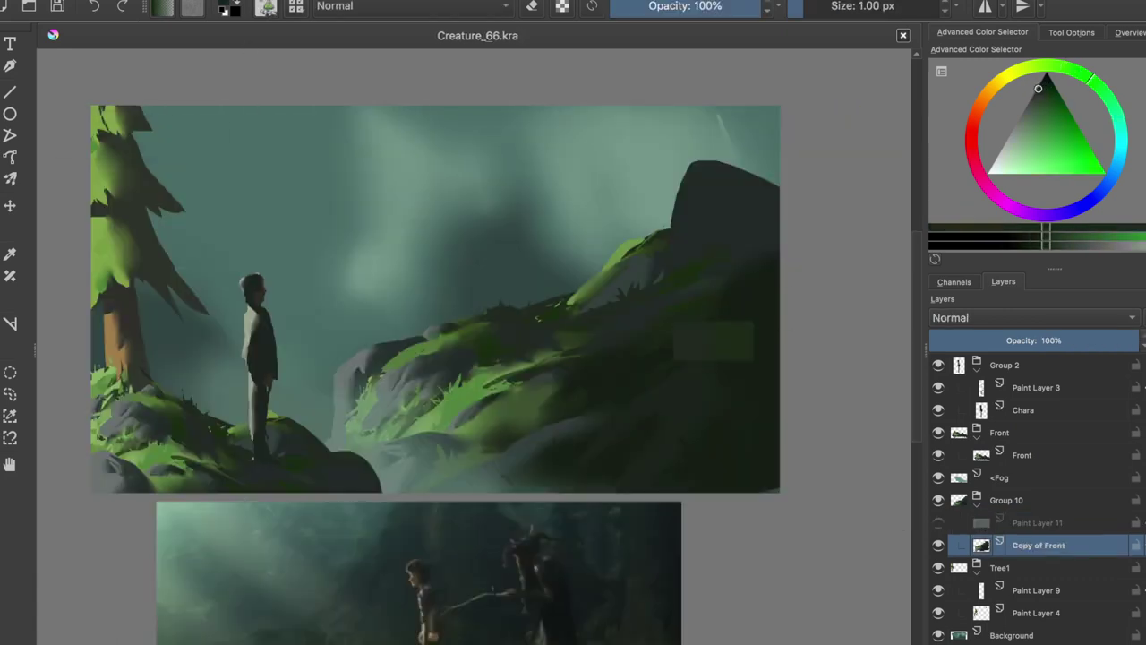
pyautogui.hotkey('ctrl', 'z')
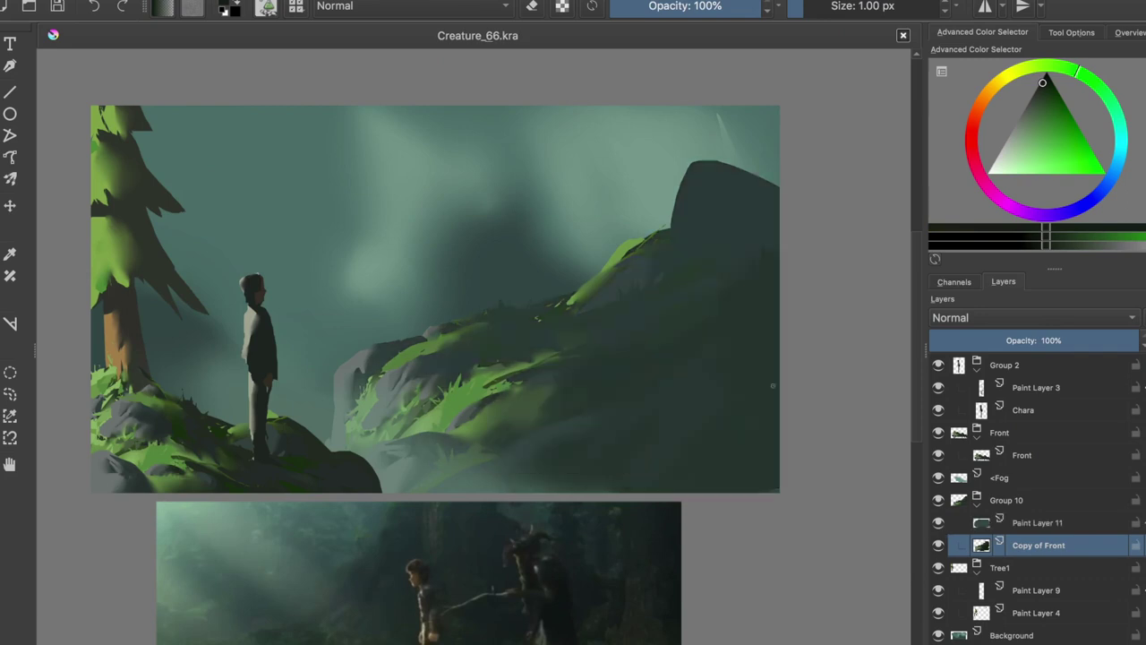
pyautogui.press('m')
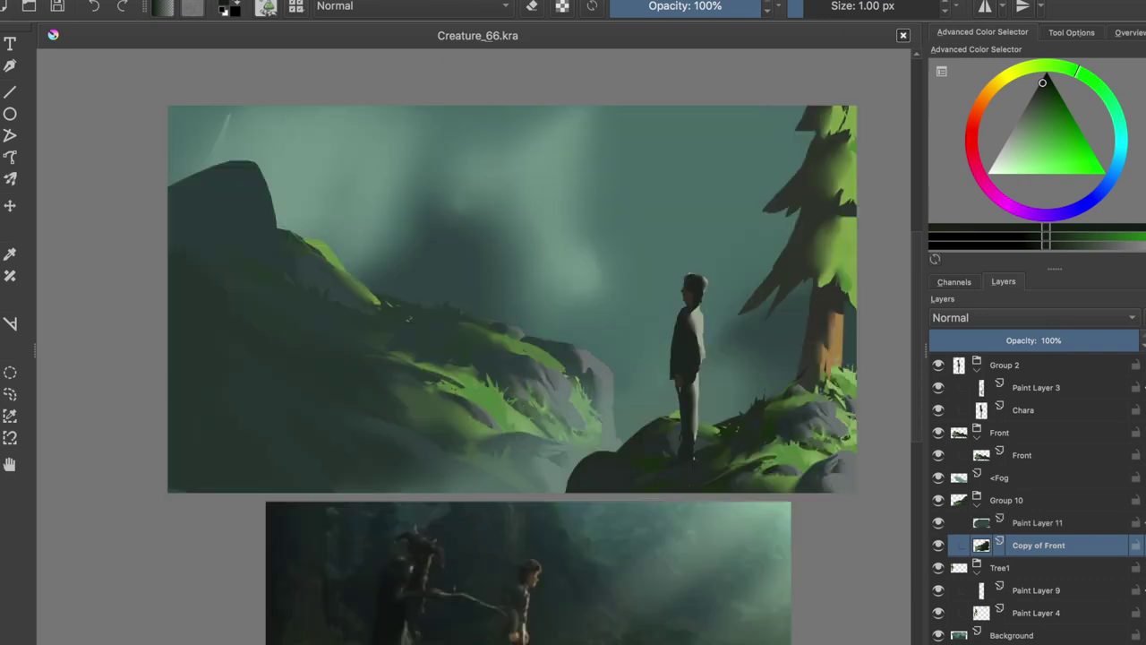
pyautogui.moveTo(1038, 544); pyautogui.dragTo(944, 548)
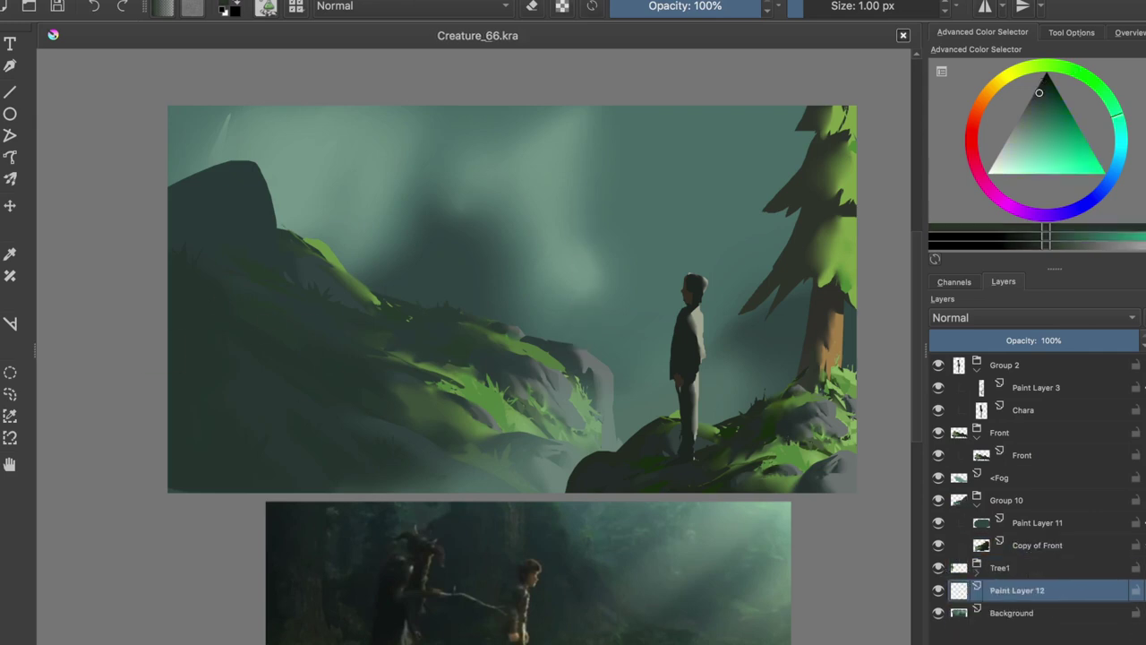
# - Paint a dark fir-tree silhouette with lower branches on Paint Layer 12, erasing to refine it
pyautogui.moveTo(577, 190); pyautogui.dragTo(614, 239)
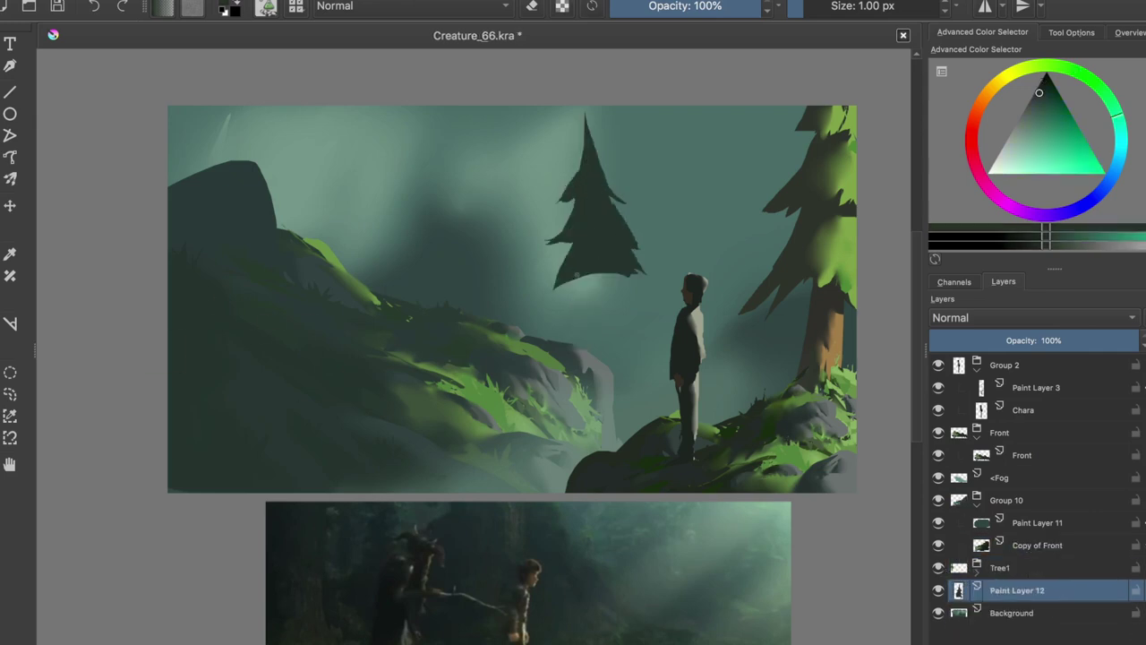
pyautogui.moveTo(555, 282); pyautogui.dragTo(659, 321)
pyautogui.press('e')
pyautogui.press('e')
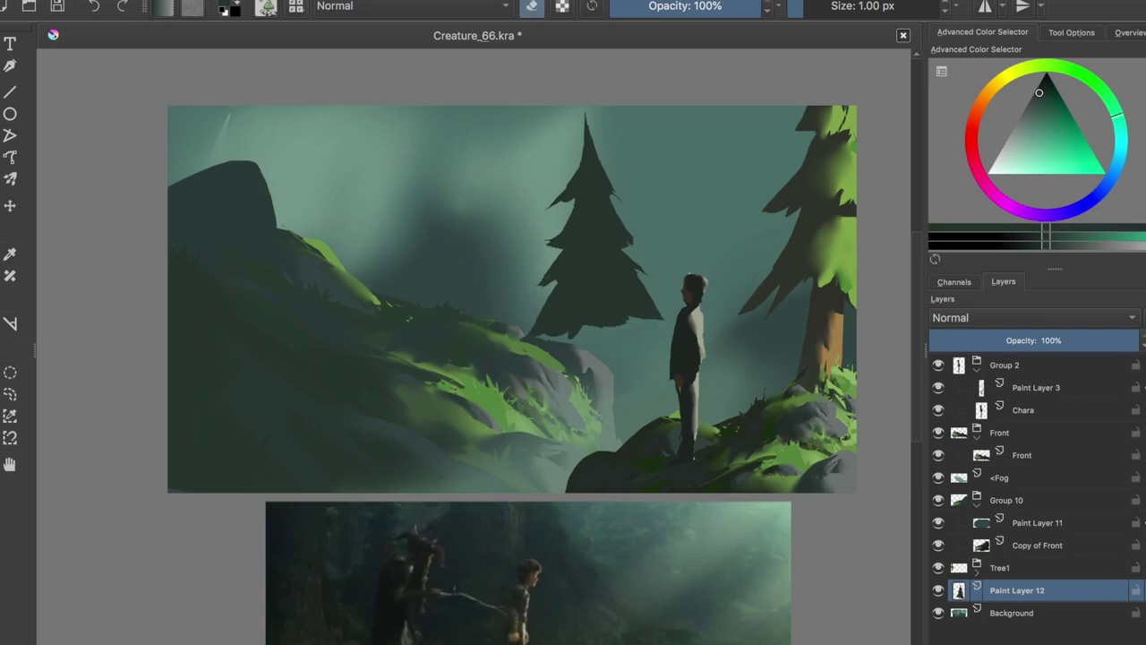
pyautogui.press('e')
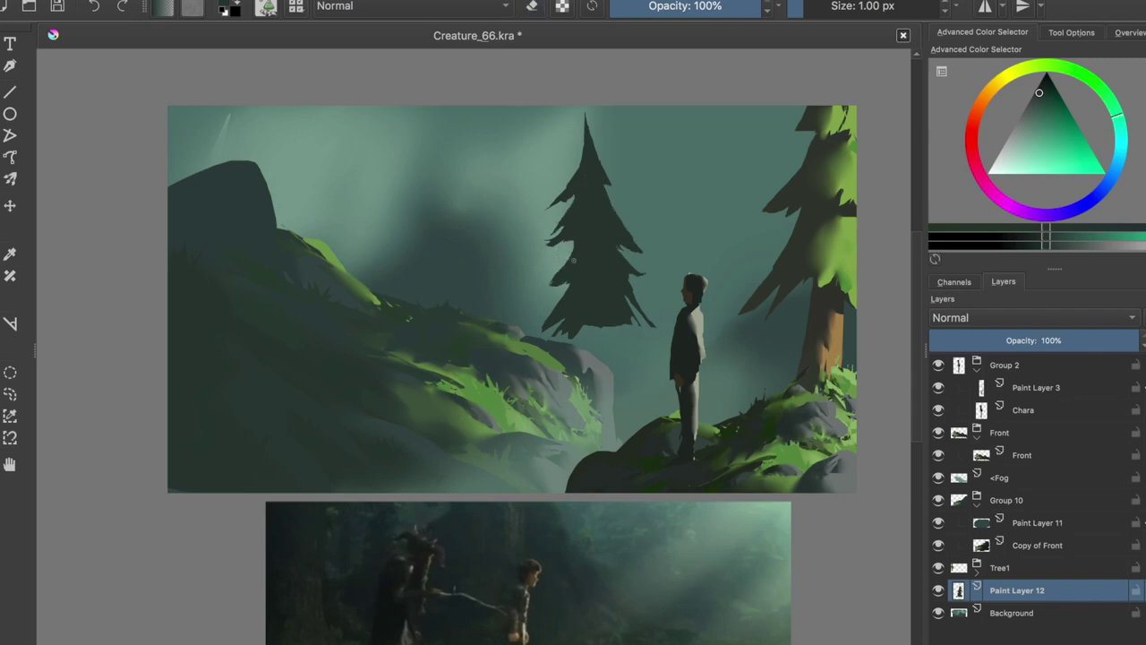
# - Duplicate and shrink the fir into a cluster of smaller copies, then merge them into Paint Layer 12
pyautogui.hotkey('ctrl', 'j')
pyautogui.hotkey('ctrl', 't')
pyautogui.moveTo(580, 277)
pyautogui.mouseDown()
pyautogui.moveTo(672, 181)
pyautogui.moveTo(718, 372)
pyautogui.moveTo(609, 156)
pyautogui.mouseUp()
pyautogui.hotkey('ctrl', 'j')
pyautogui.hotkey('ctrl', 'j')
pyautogui.moveTo(612, 284)
pyautogui.mouseDown()
pyautogui.moveTo(670, 226)
pyautogui.moveTo(648, 276)
pyautogui.moveTo(540, 250)
pyautogui.moveTo(690, 263)
pyautogui.mouseUp()
pyautogui.hotkey('ctrl', 'j')
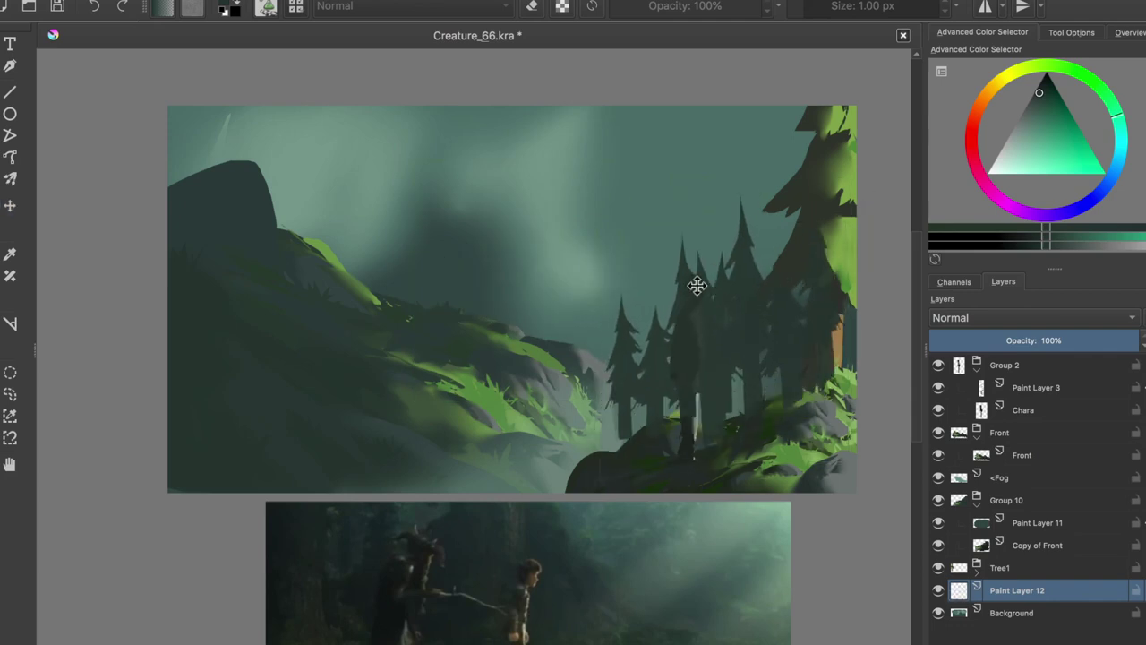
pyautogui.hotkey('ctrl', 'e')
pyautogui.hotkey('ctrl', 's')
pyautogui.press('m')
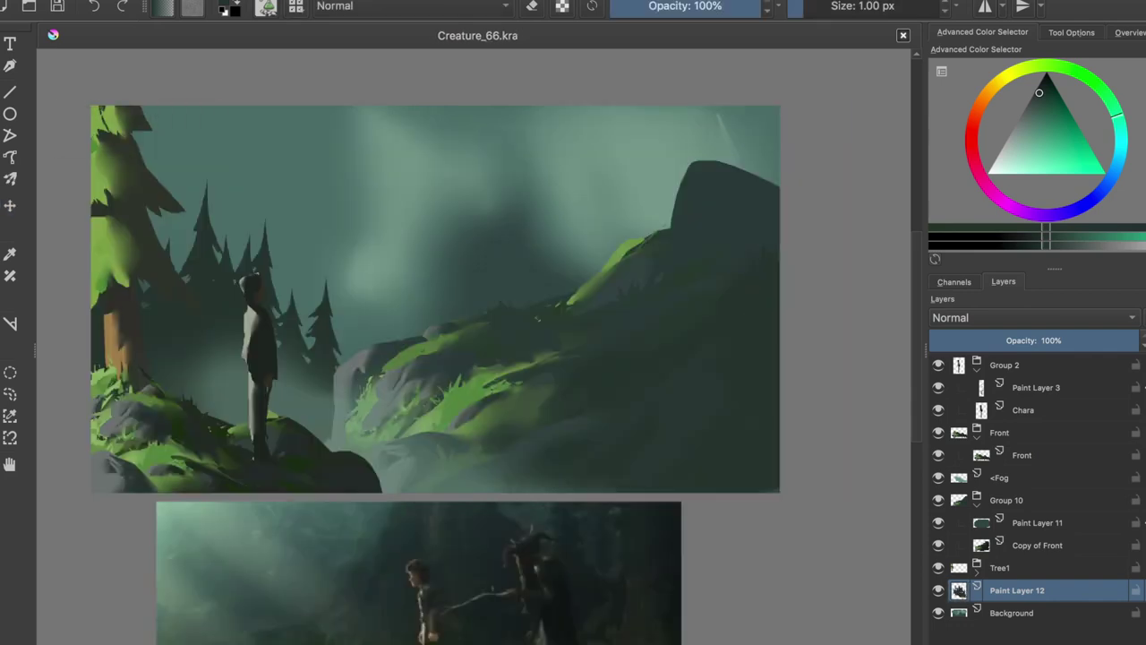
pyautogui.hotkey('ctrl', 'u')
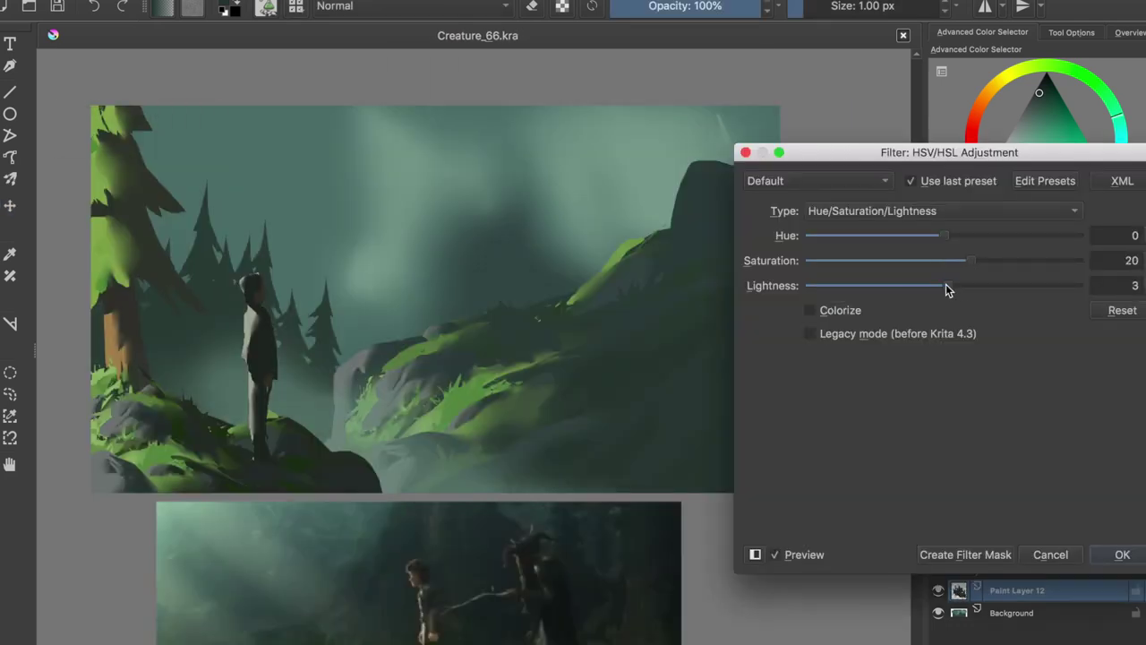
# - Apply the HSV/HSL adjustment to the firs, lower their opacity, and duplicate the layer
pyautogui.press('Return')
pyautogui.moveTo(1060, 337); pyautogui.dragTo(1045, 338)
pyautogui.press('m')
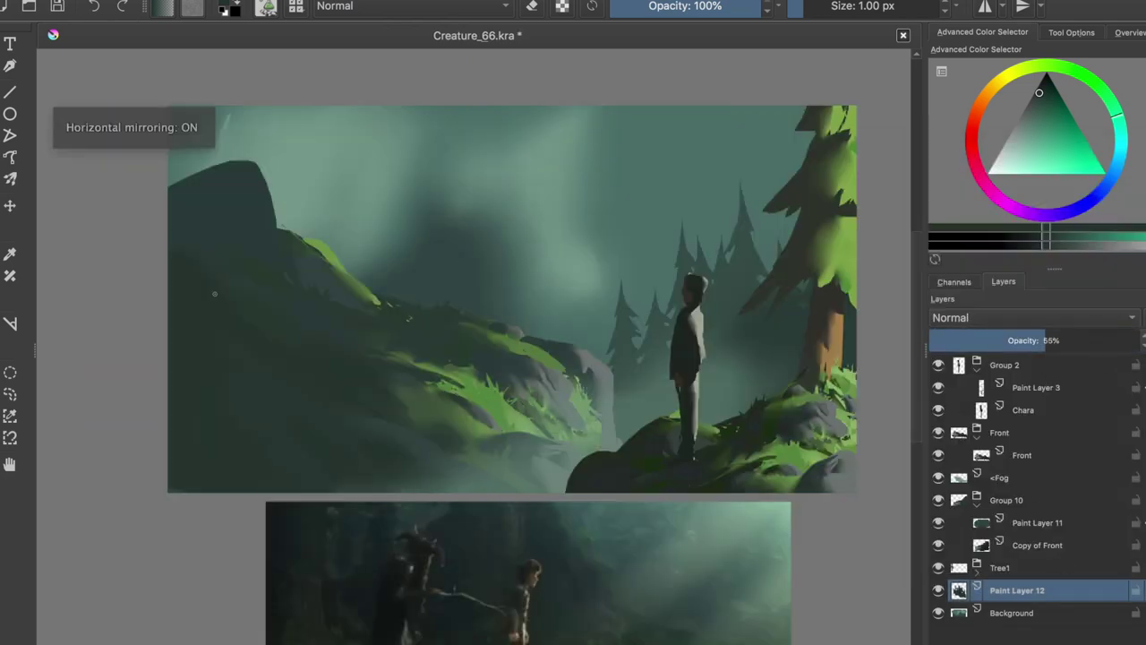
pyautogui.hotkey('ctrl', 'j')
# - Move the duplicate firs above the right rock and set its opacity to 71%
pyautogui.press('t')
pyautogui.moveTo(809, 256)
pyautogui.mouseDown()
pyautogui.moveTo(608, 310)
pyautogui.moveTo(354, 279)
pyautogui.mouseUp()
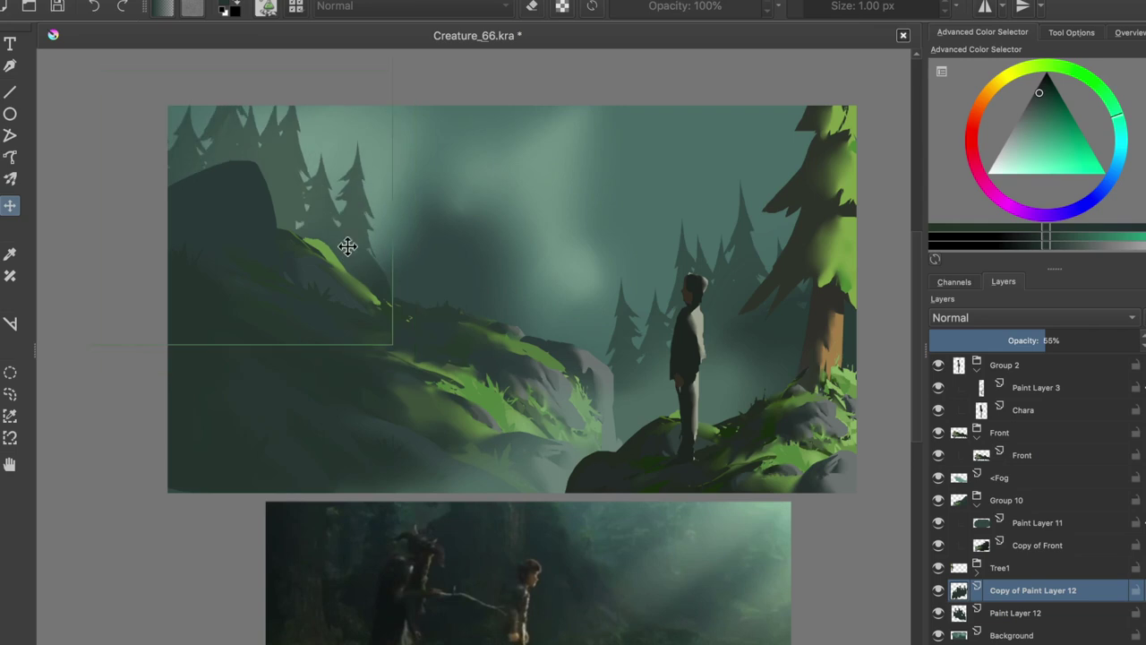
pyautogui.press('m')
pyautogui.moveTo(1063, 341); pyautogui.dragTo(1098, 347)
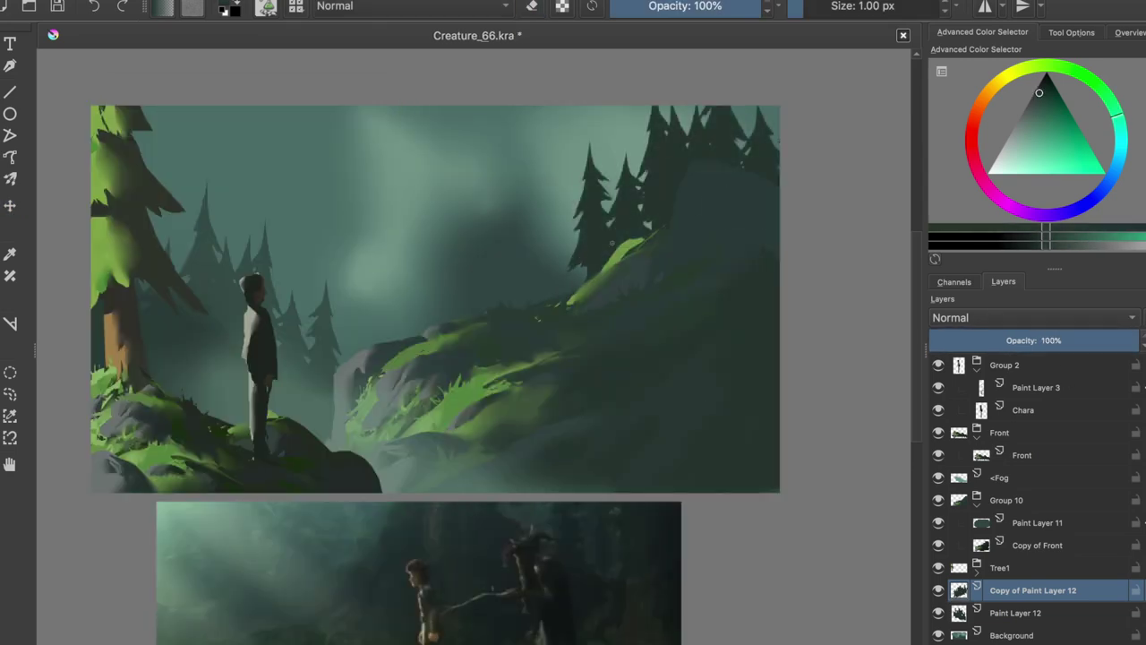
pyautogui.moveTo(1079, 346); pyautogui.dragTo(1066, 347)
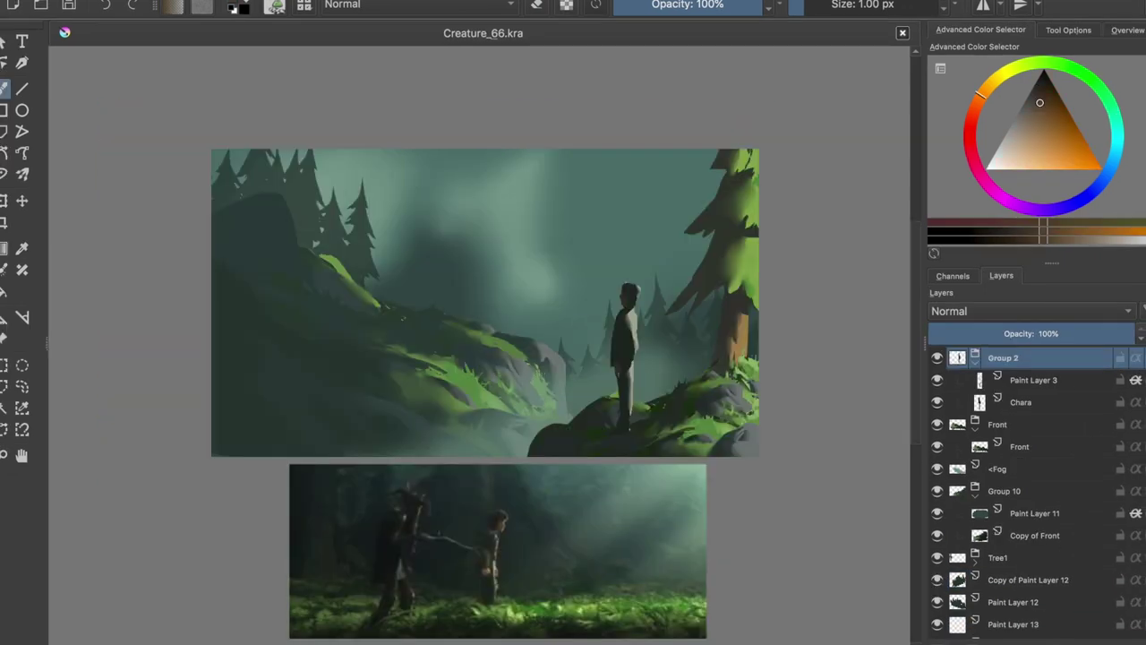
pyautogui.scroll(-1, 1039, 490)
# - Add a new layer, try dark shadow strokes on the left hillside, then clear them
pyautogui.press('Insert')
pyautogui.click(937, 515)
pyautogui.click(937, 515)
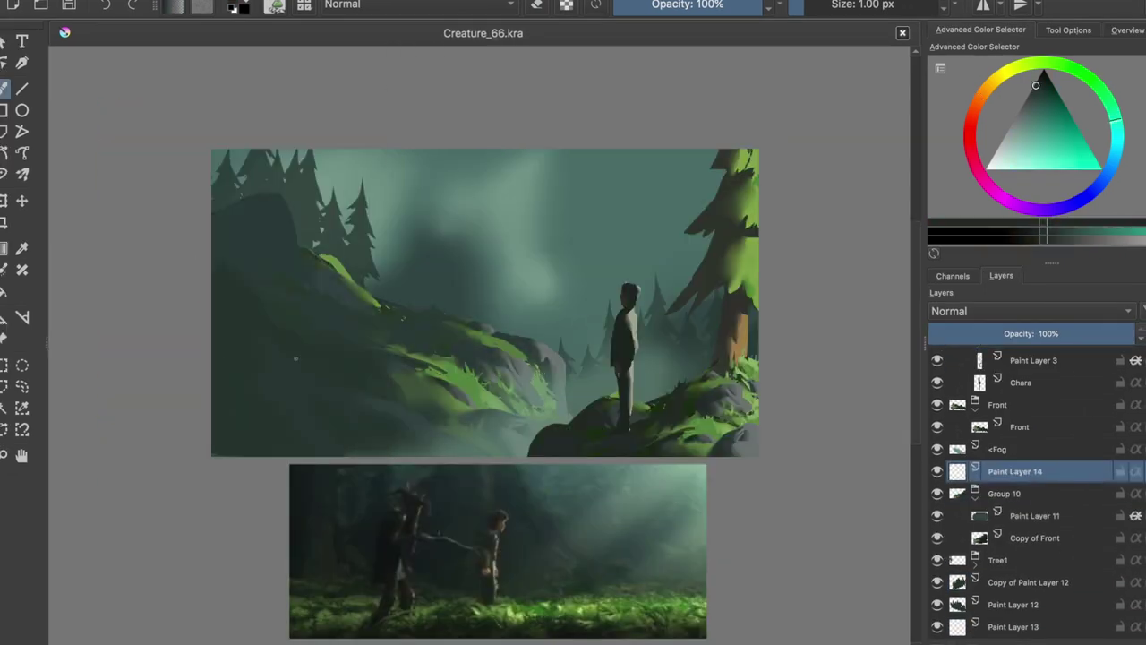
pyautogui.moveTo(259, 339); pyautogui.dragTo(269, 394)
pyautogui.moveTo(269, 305)
pyautogui.mouseDown()
pyautogui.moveTo(322, 394)
pyautogui.moveTo(301, 385)
pyautogui.mouseUp()
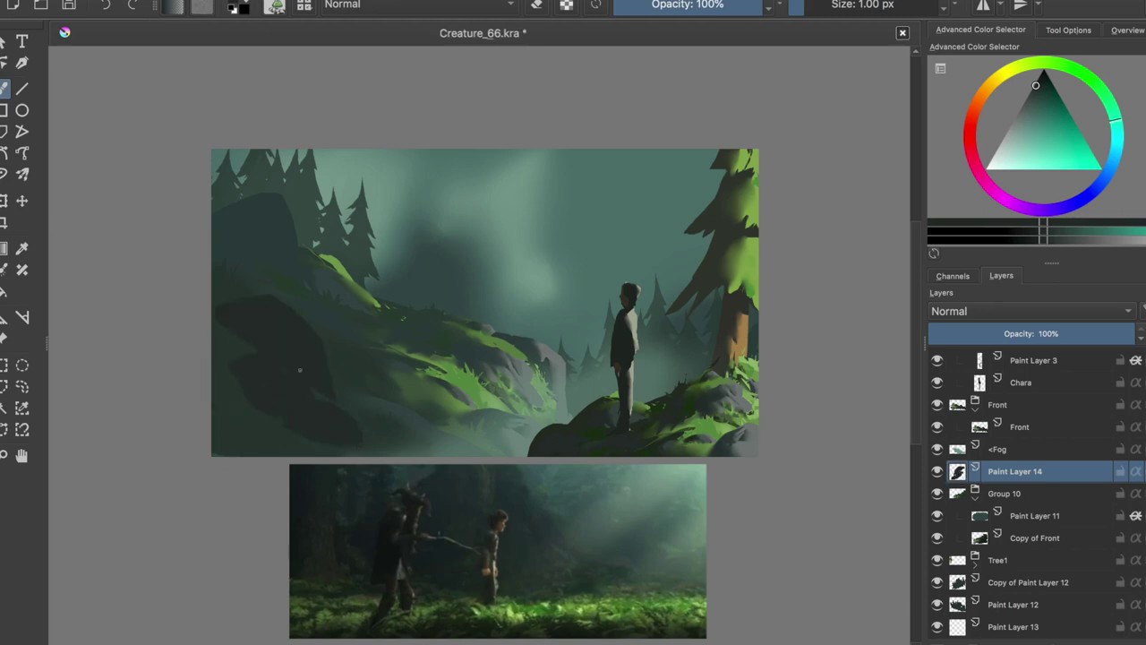
pyautogui.press('m')
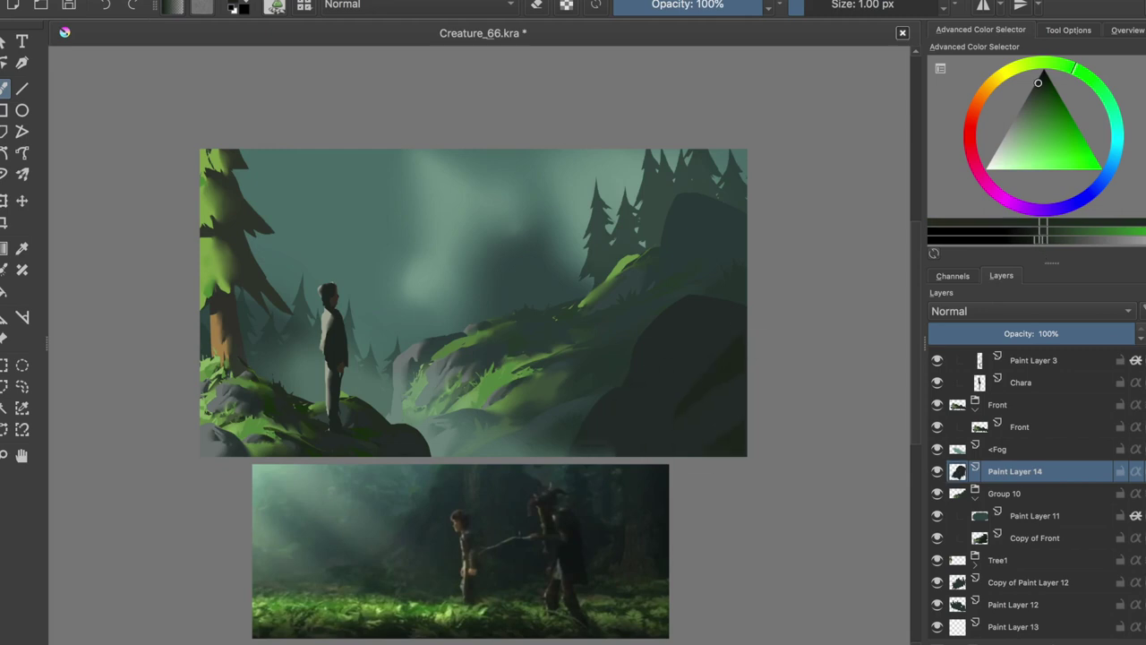
pyautogui.press('m')
pyautogui.hotkey('shift', 'Delete')
# - Hide Fog, select Copy of Front, and compare Paint Layer 11 on and off in mirrored view
pyautogui.click(936, 449)
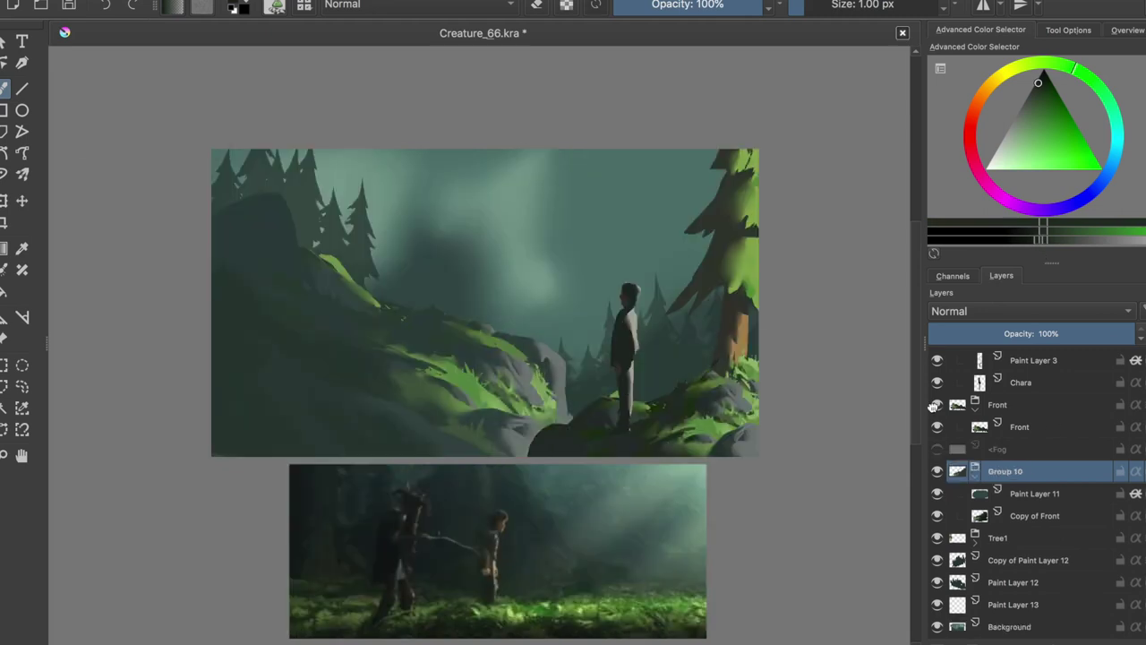
pyautogui.click(1029, 516)
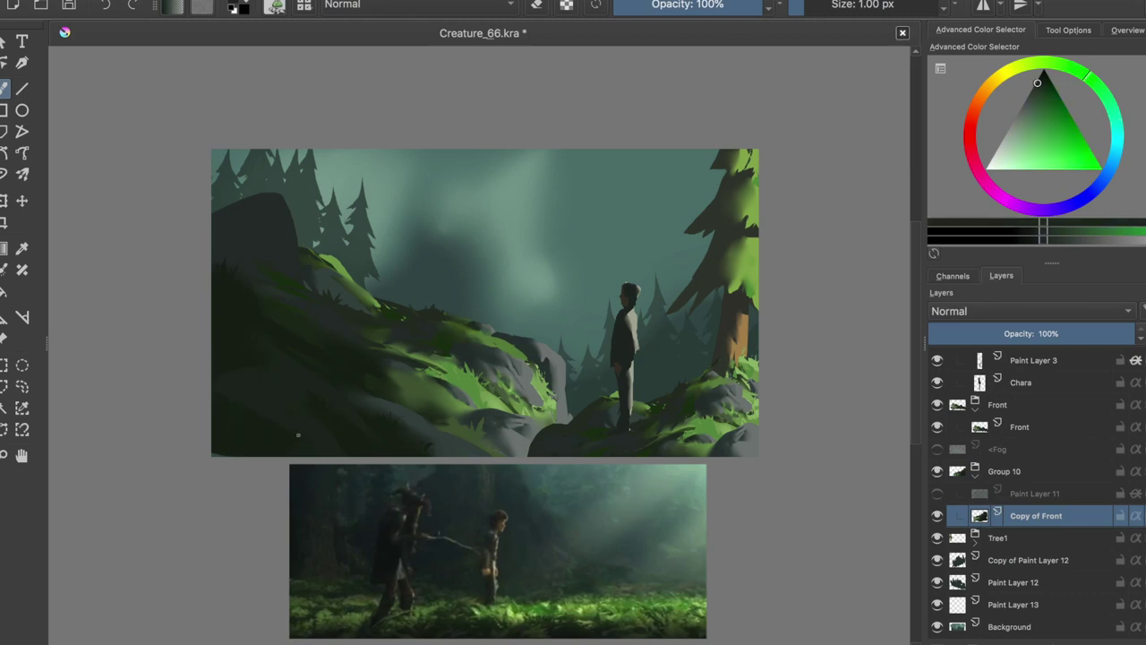
pyautogui.click(937, 493)
pyautogui.click(936, 493)
pyautogui.press('m')
pyautogui.click(936, 494)
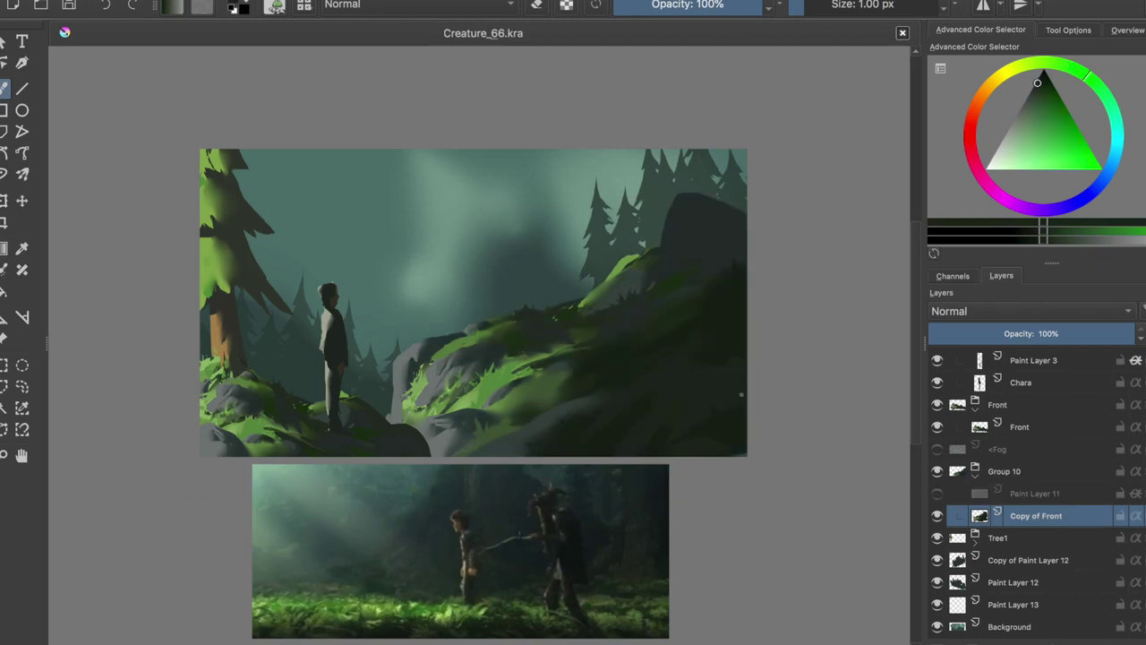
pyautogui.click(936, 493)
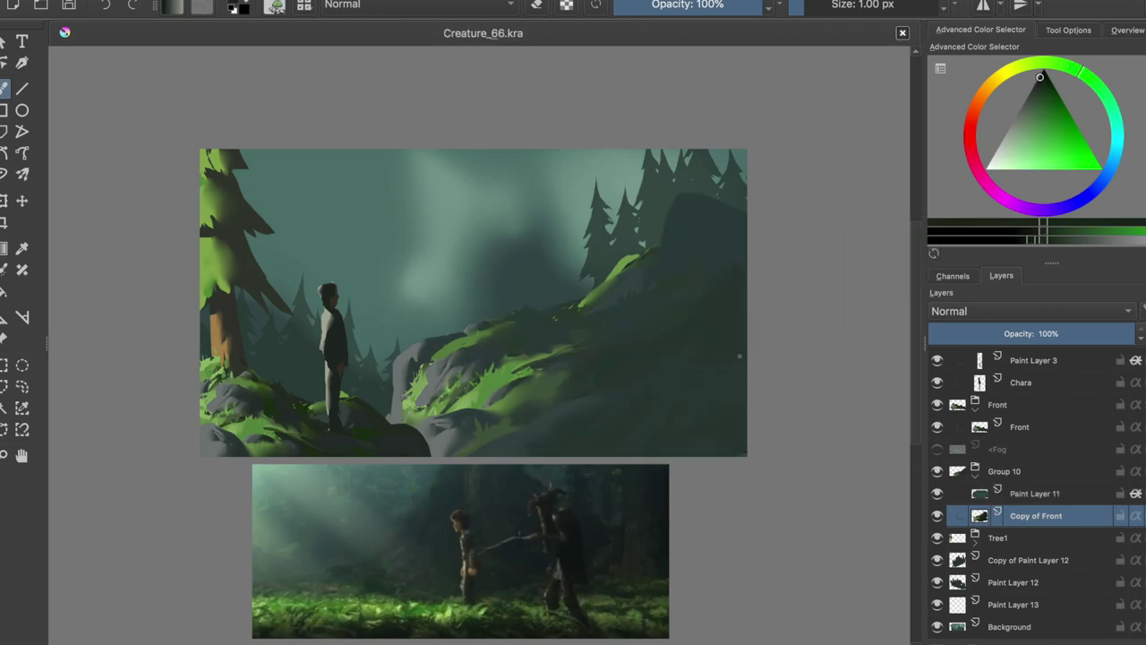
pyautogui.press('m')
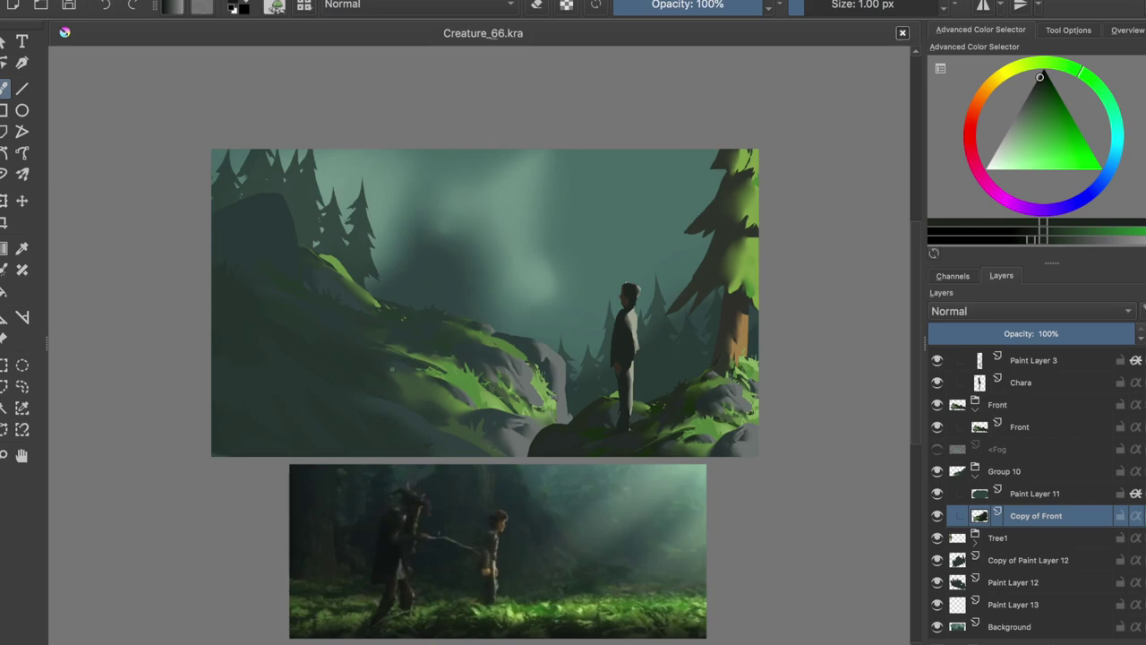
pyautogui.press('m')
pyautogui.press('m')
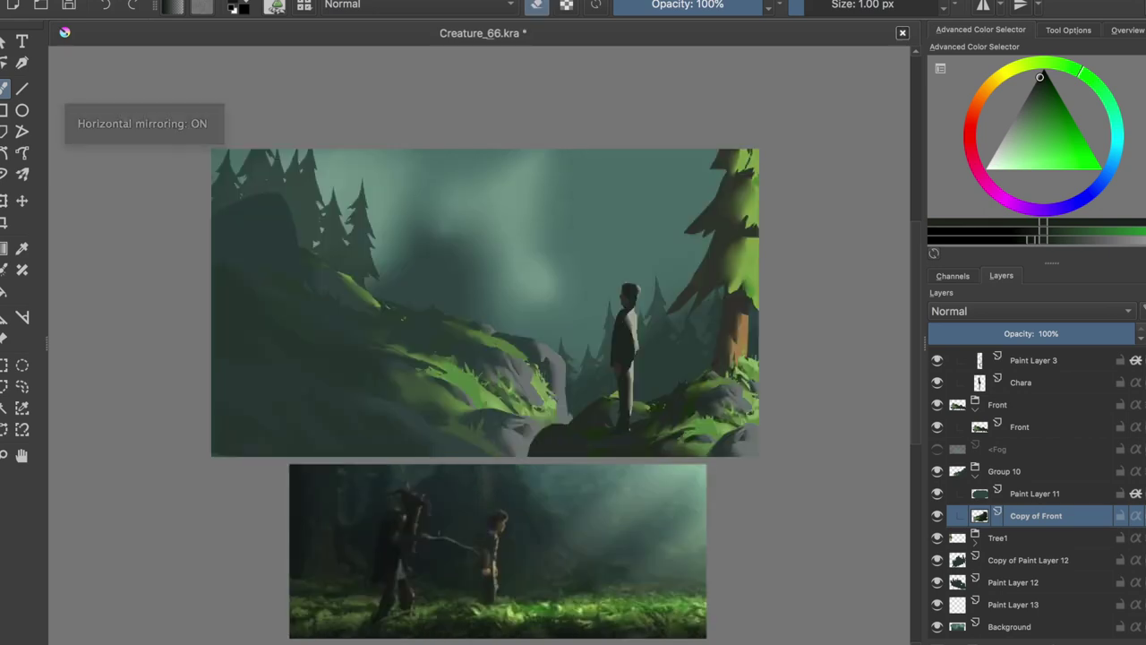
pyautogui.press('m')
pyautogui.press('m')
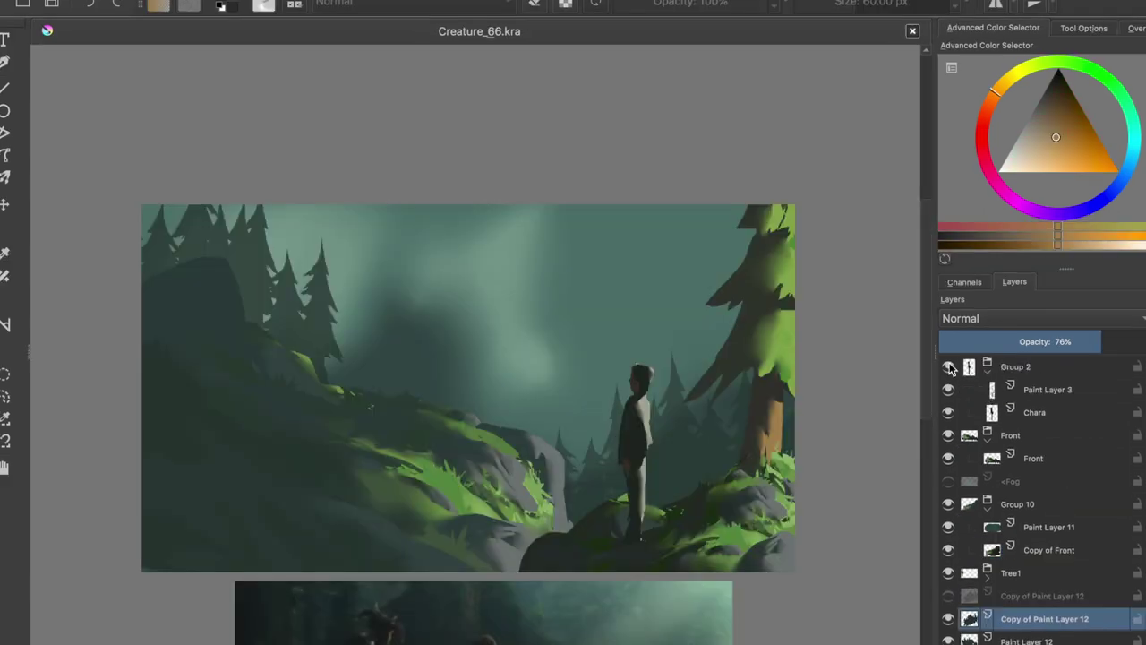
# - Select Paint Layer 13 and pick a brush from the favourite presets
pyautogui.scroll(-1, 973, 435)
pyautogui.click(949, 624)
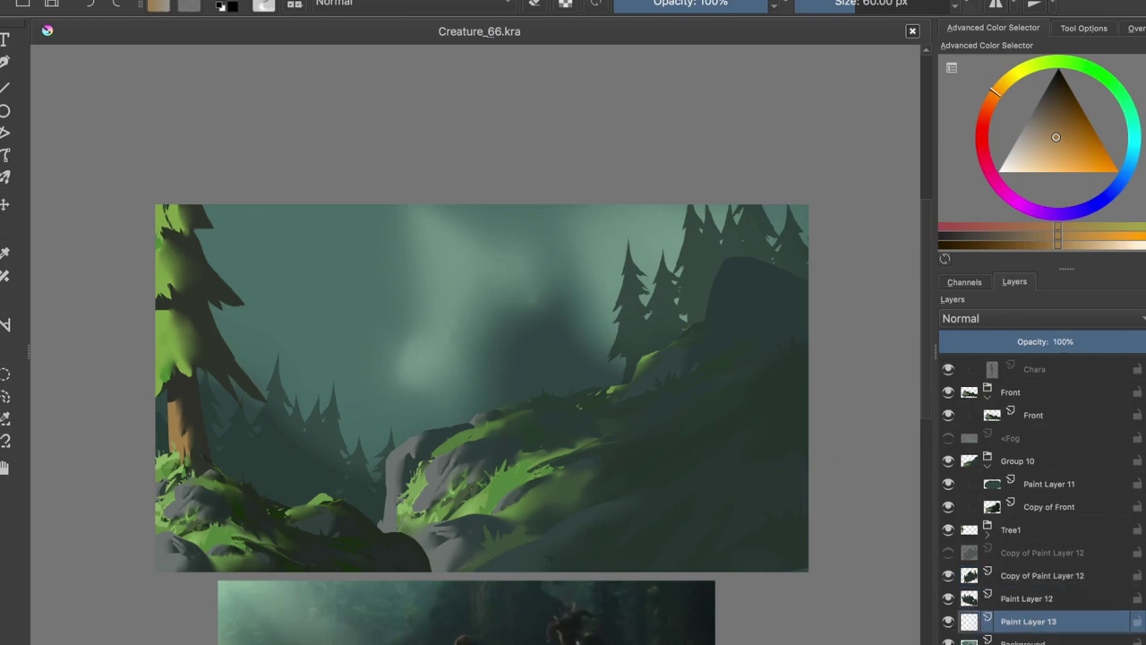
pyautogui.press('F6')
pyautogui.scroll(-2, 548, 155)
pyautogui.scroll(-2, 548, 155)
pyautogui.click(422, 87)
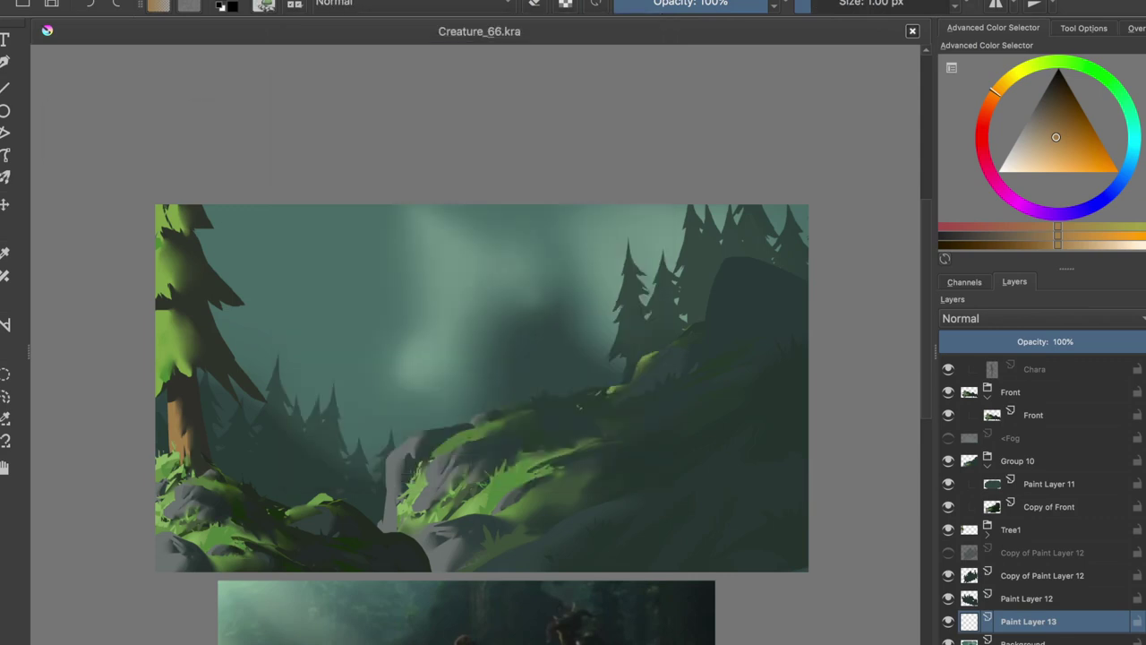
# - Adjust Levels on the creature silhouette layer, check it mirrored, and save
pyautogui.hotkey('ctrl', 'l')
pyautogui.moveTo(960, 328)
pyautogui.mouseDown()
pyautogui.moveTo(983, 330)
pyautogui.moveTo(936, 327)
pyautogui.mouseUp()
pyautogui.press('Return')
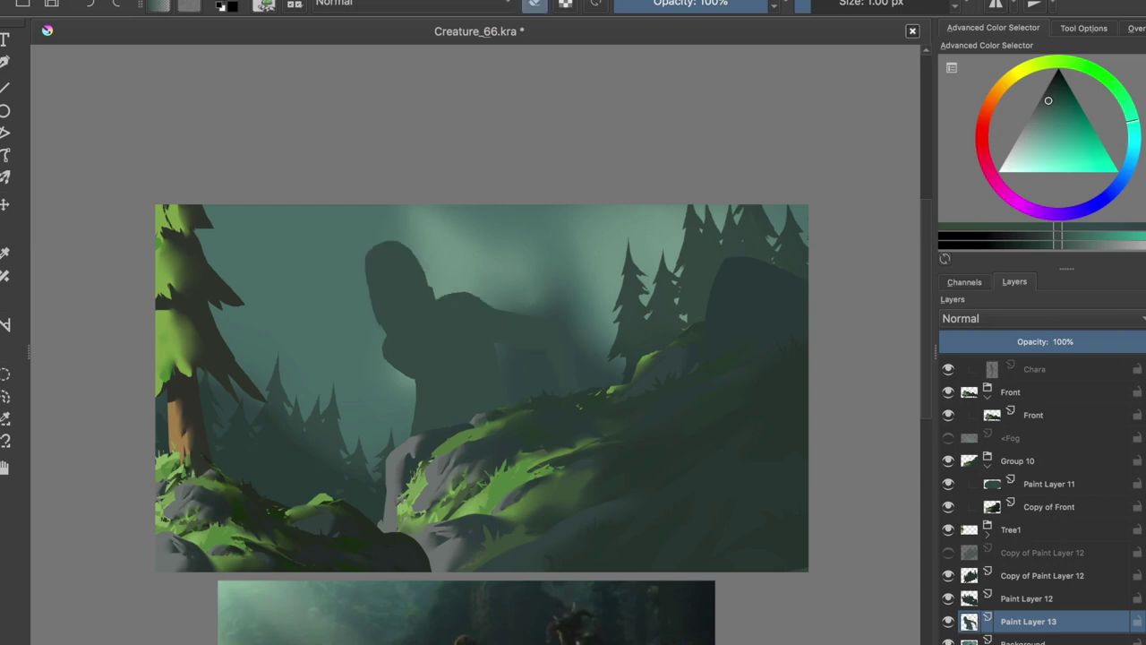
pyautogui.press('m')
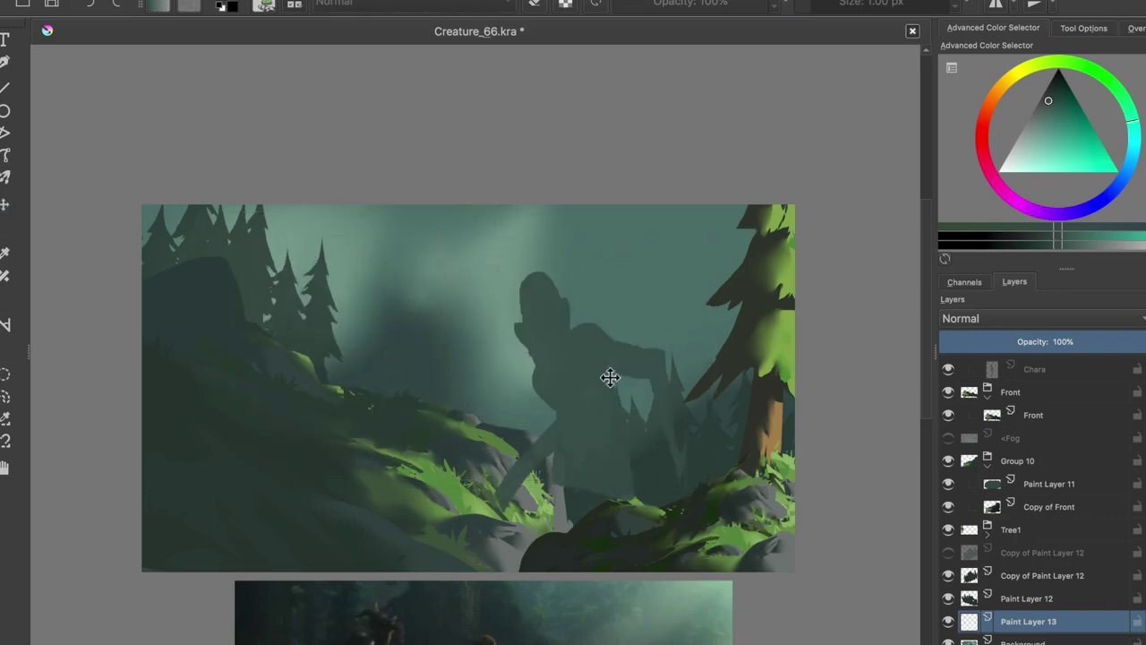
pyautogui.press('m')
pyautogui.hotkey('ctrl', 's')
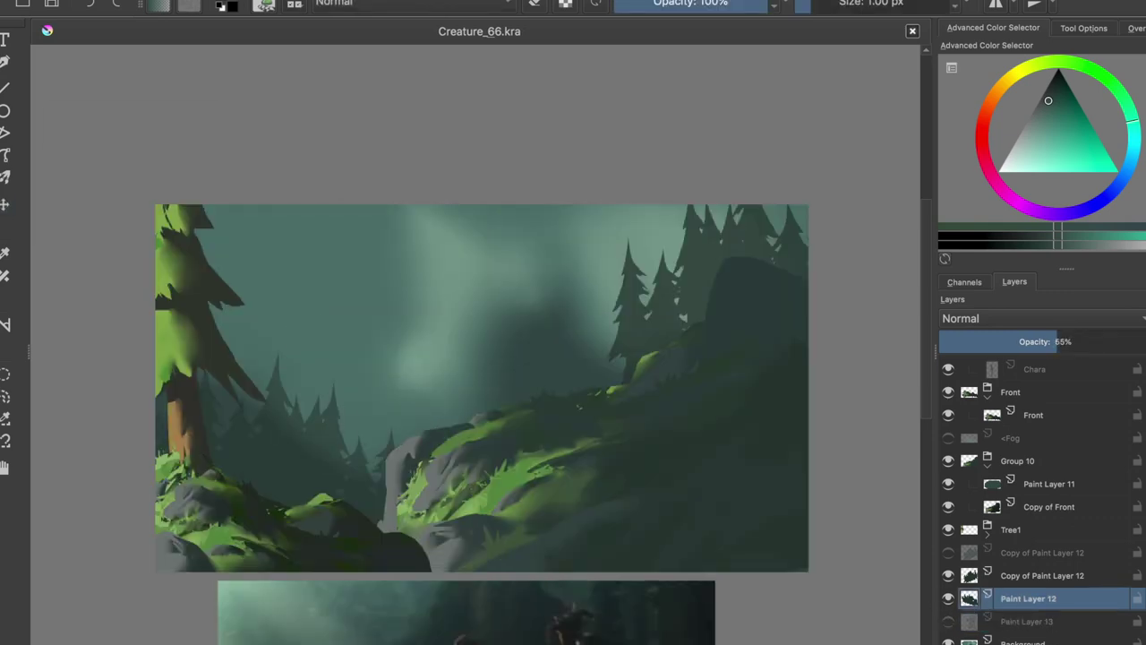
# - Group the tree layer and merge the group into a single layer
pyautogui.hotkey('ctrl', 'g')
pyautogui.press('Insert')
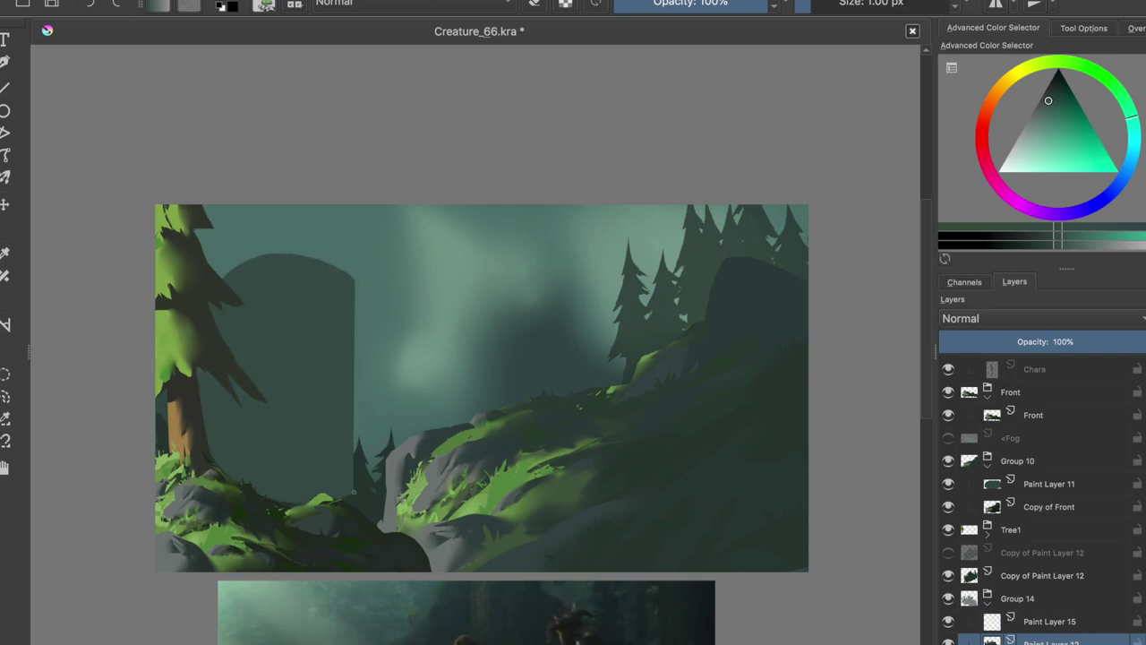
pyautogui.press('m')
pyautogui.press('m')
pyautogui.hotkey('shift', 'Delete')
pyautogui.hotkey('ctrl', 'e')
# - Show the creature layer, adjust its opacity, and check the merged trees' colour and composition
pyautogui.click(948, 632)
pyautogui.click(1029, 621)
pyautogui.moveTo(1080, 341); pyautogui.dragTo(1130, 342)
pyautogui.click(1034, 598)
pyautogui.hotkey('ctrl', 'u')
pyautogui.press('Escape')
pyautogui.hotkey('ctrl', 's')
pyautogui.press('m')
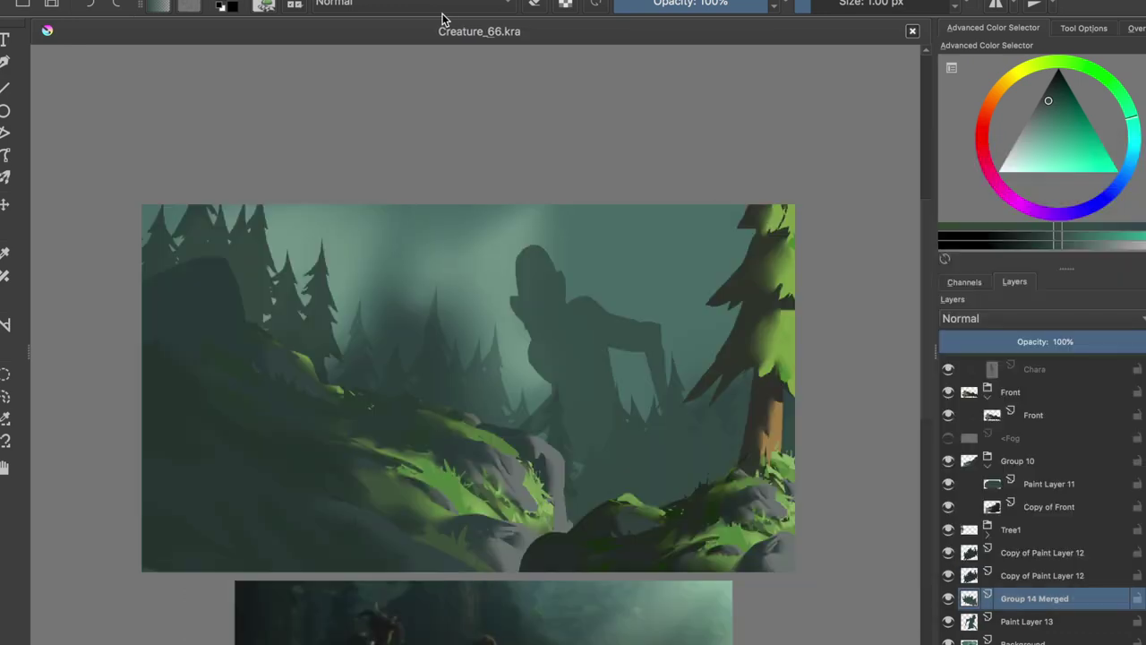
# - Add a new layer named Fog2 below the merged trees and save
pyautogui.press('Insert')
pyautogui.doubleClick(1010, 621)
pyautogui.write('Fog2')
pyautogui.press('Return')
pyautogui.hotkey('ctrl', 's')
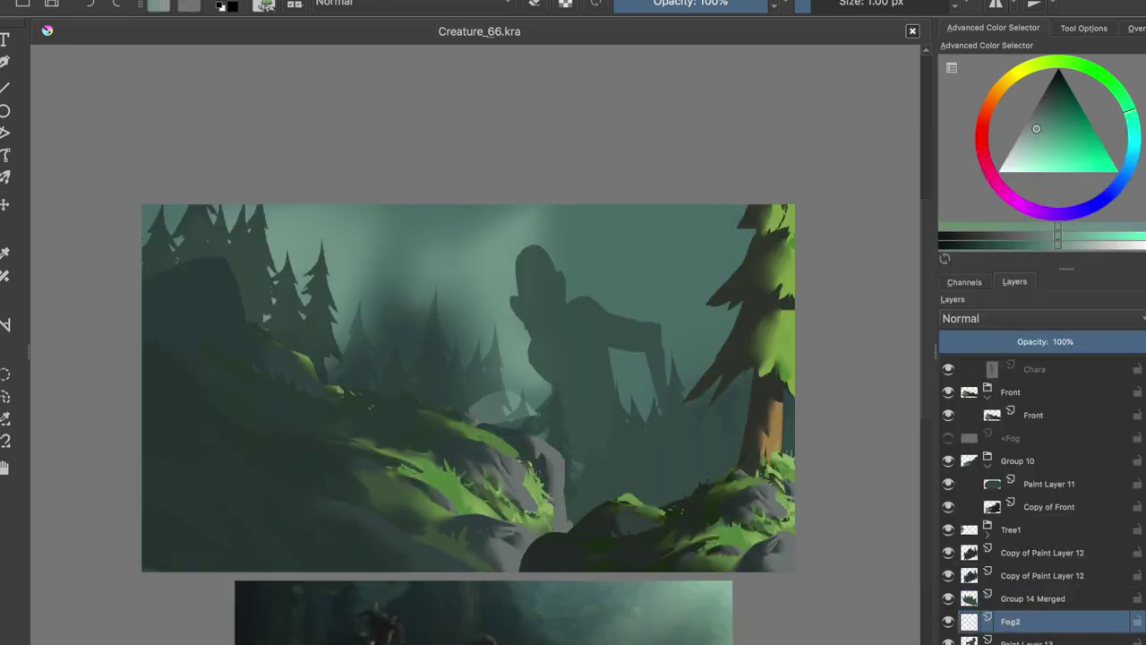
# - Brush a light fog stroke across the creature's lower body and group the Copy of Paint Layer 12 trees
pyautogui.moveTo(443, 356); pyautogui.dragTo(609, 438)
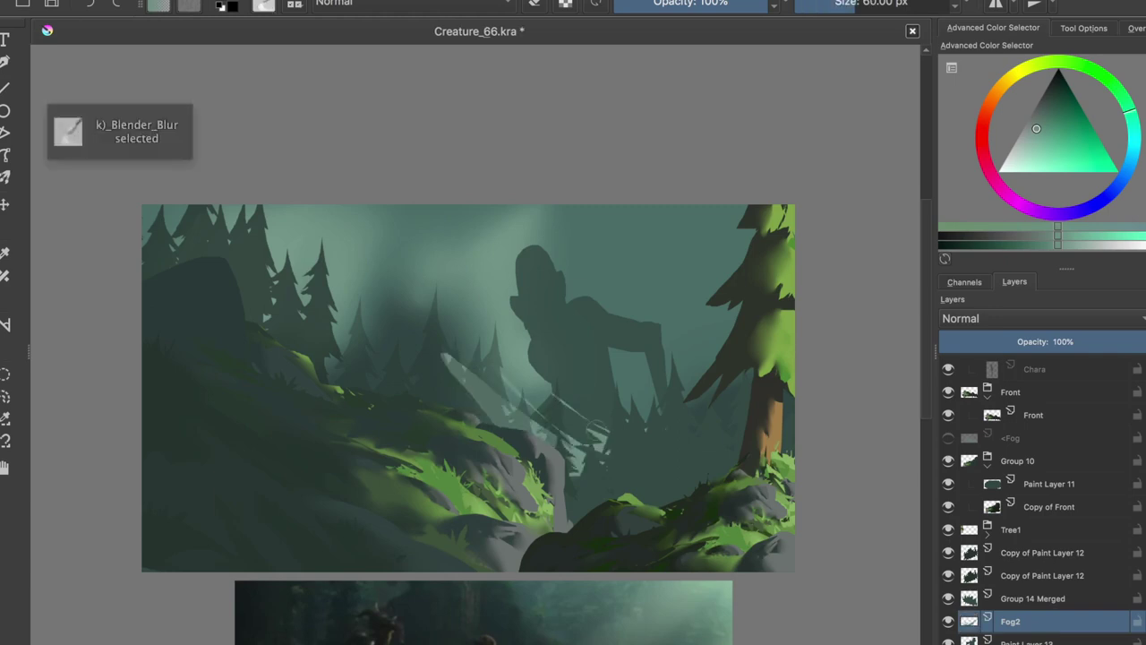
pyautogui.press('m')
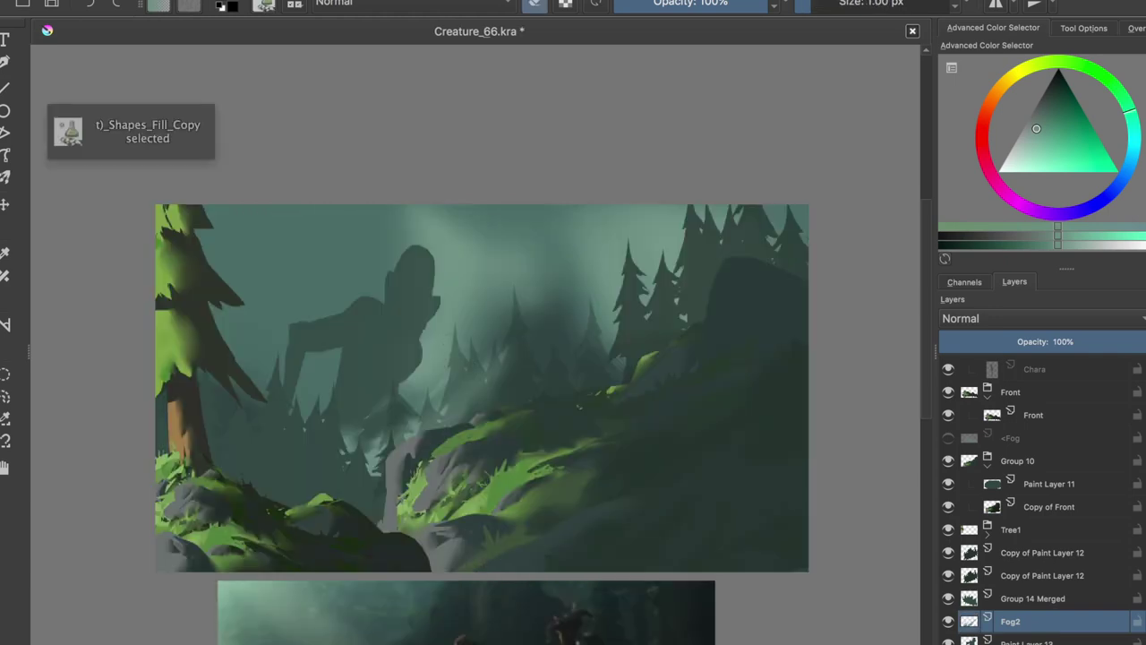
pyautogui.click(1044, 576)
pyautogui.press('d')
pyautogui.hotkey('ctrl', 'shift', 'g')
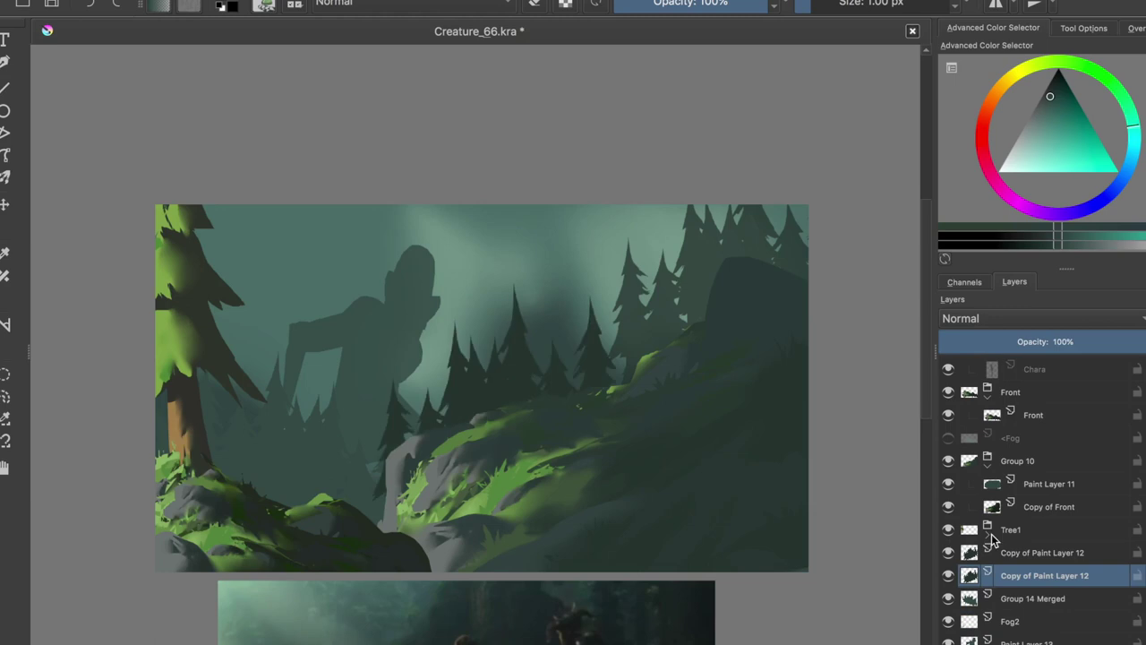
pyautogui.click(1017, 575)
# - Merge the tree group and adjust its hue, saturation and lightness
pyautogui.hotkey('ctrl', 'e')
pyautogui.hotkey('ctrl', 'u')
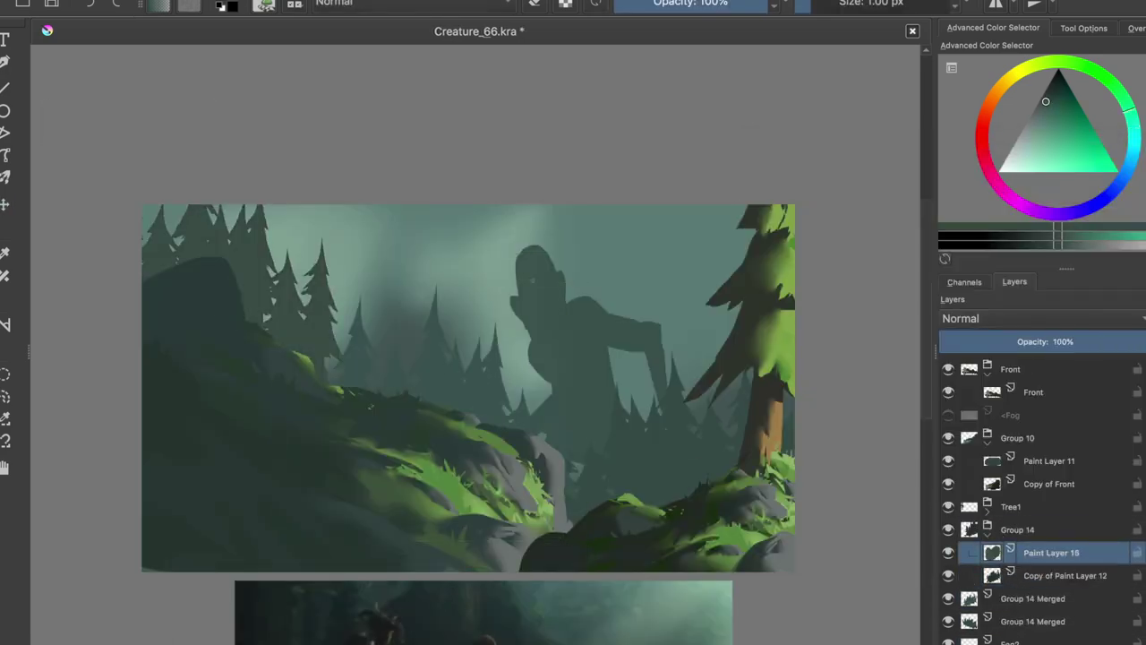
pyautogui.press('t')
pyautogui.hotkey('ctrl', 'u')
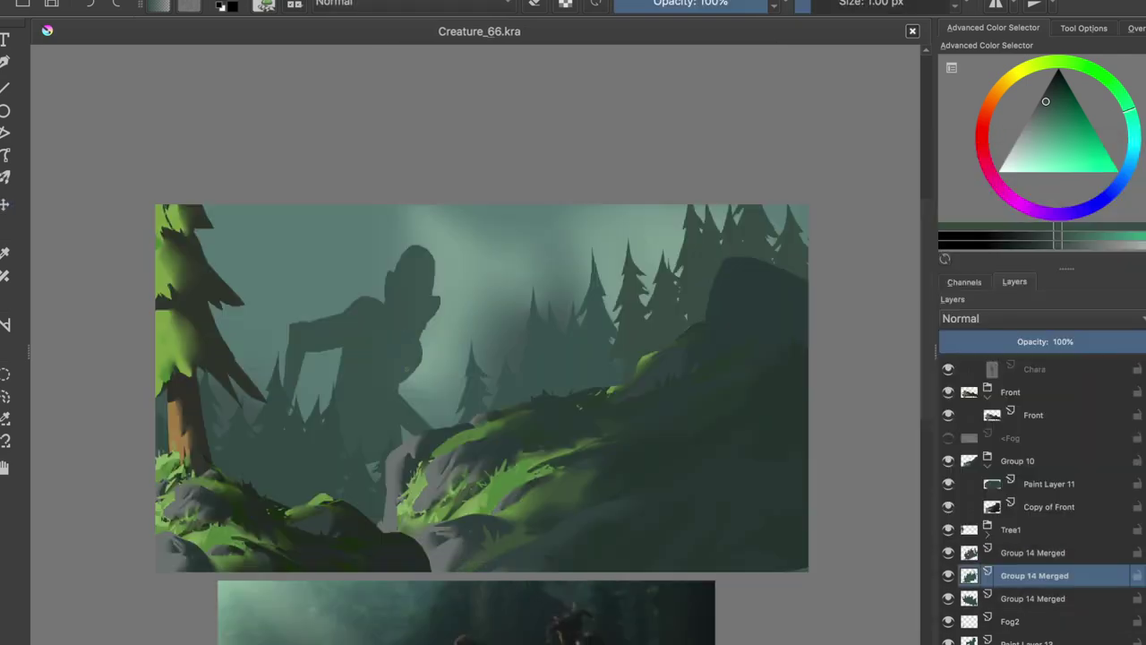
# - Repaint and refine the creature's head shape on Paint Layer 13 and save
pyautogui.click(1030, 641)
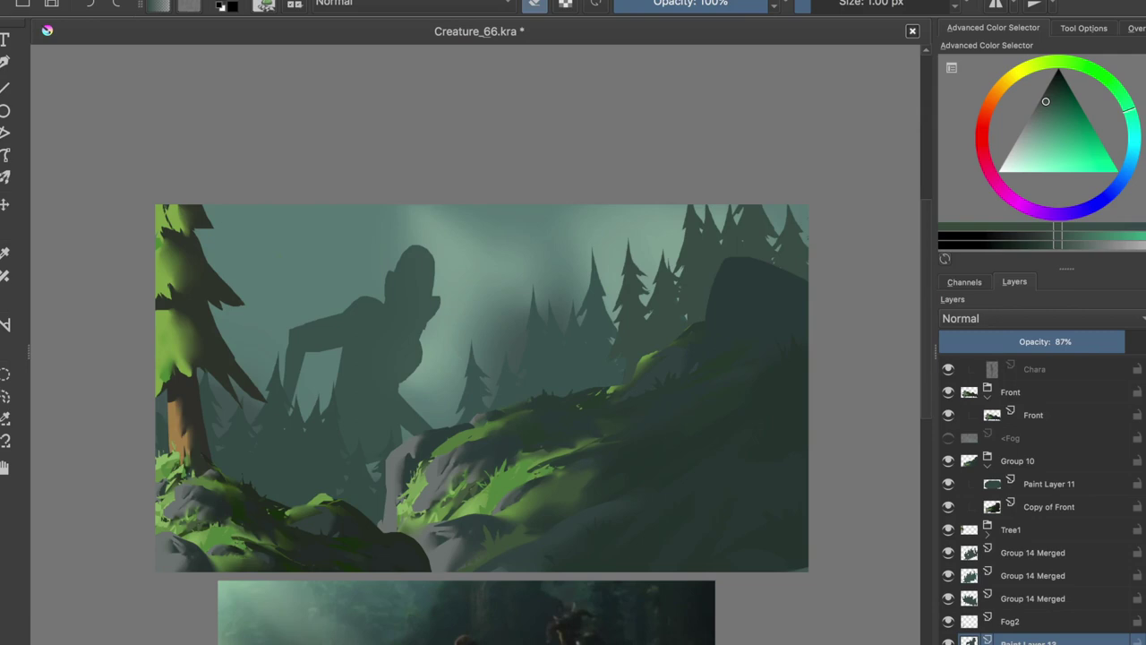
pyautogui.moveTo(394, 260); pyautogui.dragTo(441, 269)
pyautogui.moveTo(1092, 341); pyautogui.dragTo(1142, 342)
pyautogui.moveTo(407, 255)
pyautogui.mouseDown()
pyautogui.moveTo(438, 295)
pyautogui.moveTo(446, 269)
pyautogui.mouseUp()
pyautogui.press('e')
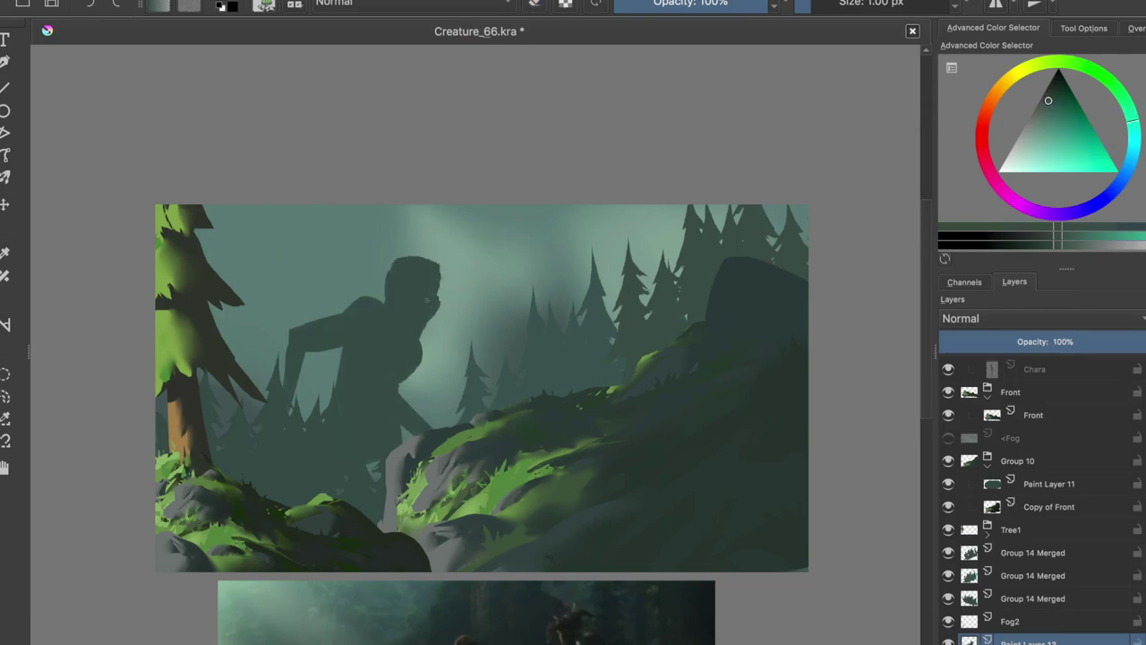
pyautogui.hotkey('ctrl', 's')
pyautogui.hotkey('ctrl', 'u')
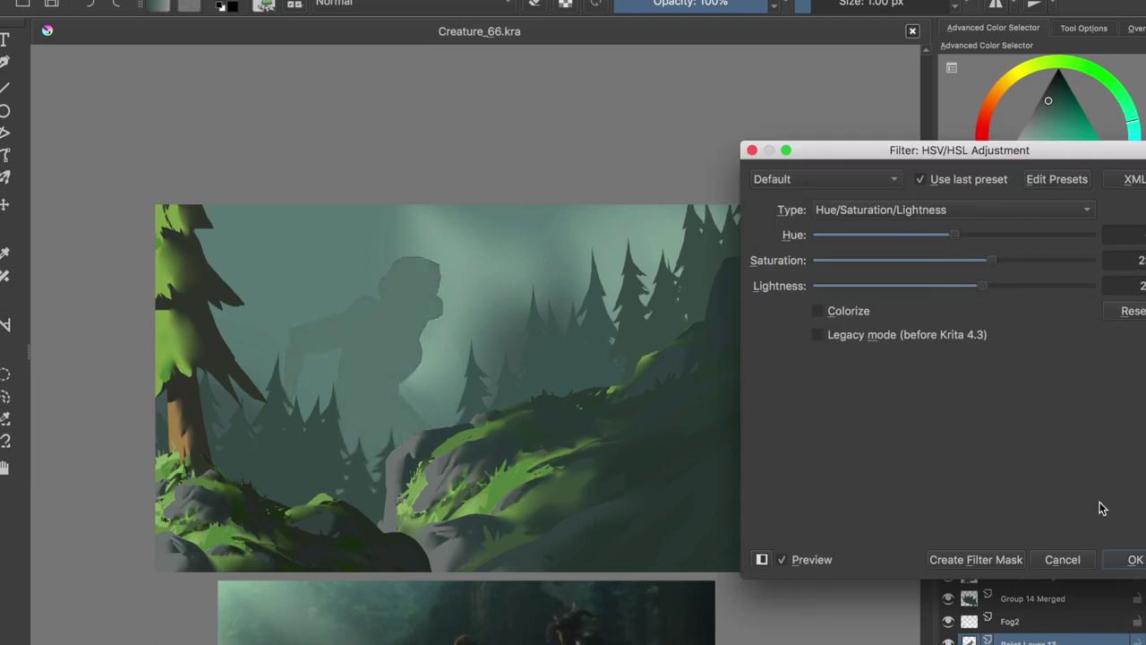
# - Try and cancel hue/saturation adjustments on the creature and merged tree layers, comparing mirrored
pyautogui.press('Escape')
pyautogui.press('m')
pyautogui.hotkey('ctrl', 'u')
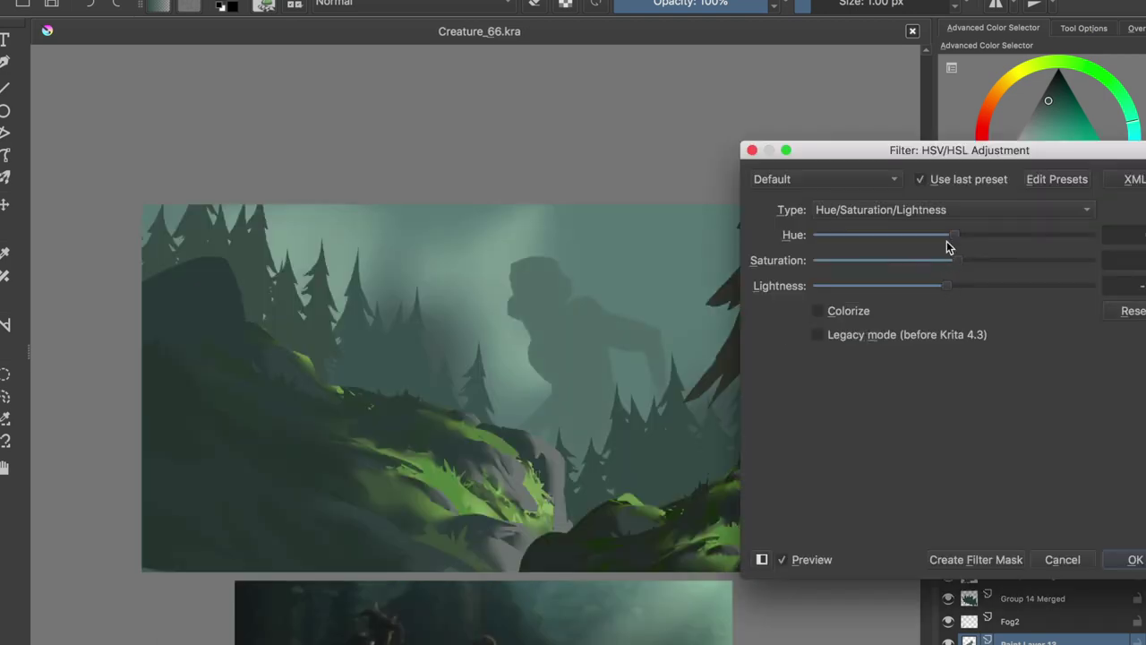
pyautogui.press('Escape')
pyautogui.press('m')
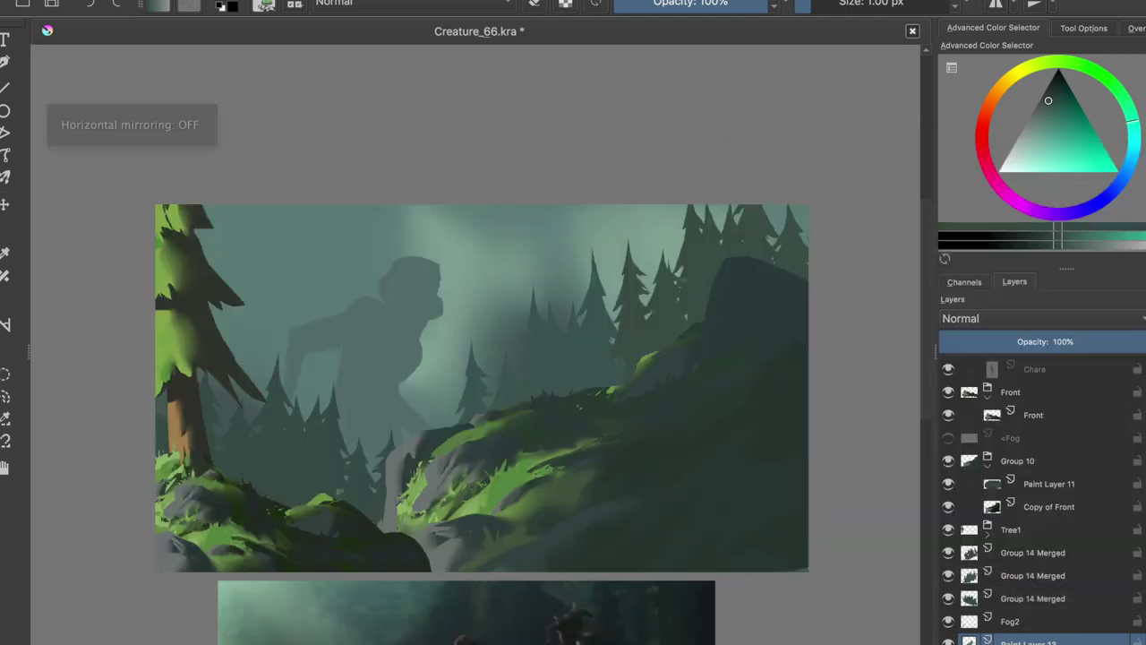
pyautogui.click(1030, 555)
pyautogui.click(1029, 598)
pyautogui.hotkey('ctrl', 'u')
pyautogui.press('Escape')
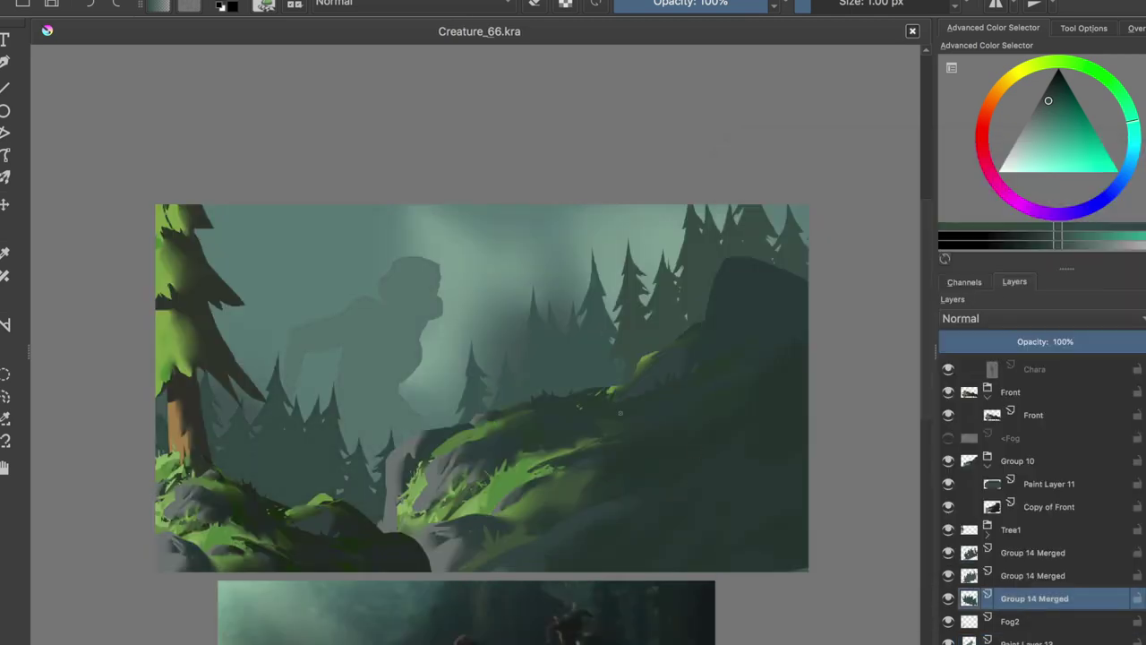
# - Lighten the creature on Paint Layer 13 with the HSV/HSL Adjustment and apply it
pyautogui.press('pagedown')
pyautogui.press('pagedown')
pyautogui.press('pagedown')
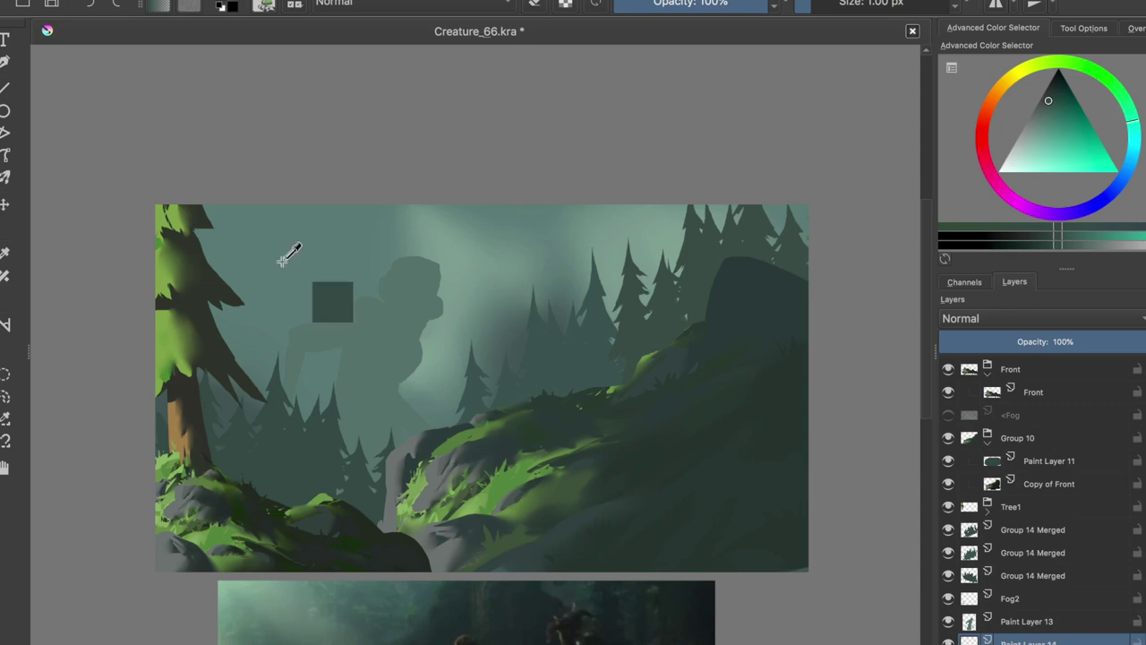
pyautogui.press('pageup')
pyautogui.hotkey('ctrl', 'u')
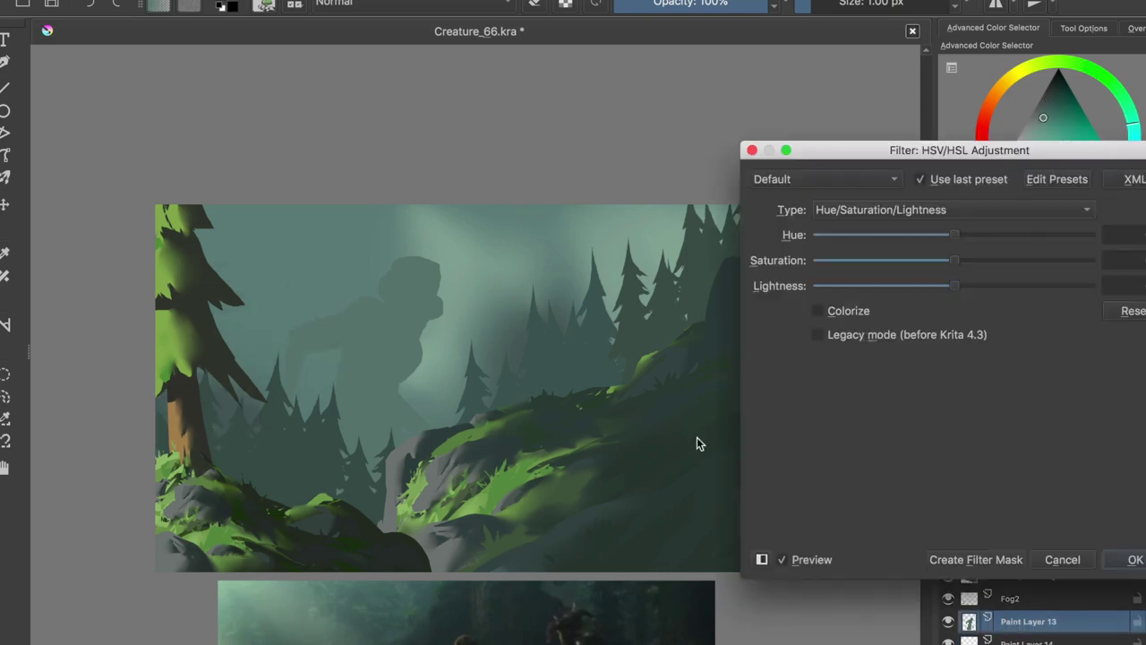
pyautogui.moveTo(937, 285); pyautogui.dragTo(944, 285)
pyautogui.click(948, 260)
pyautogui.click(945, 233)
pyautogui.press('Escape')
pyautogui.press('m')
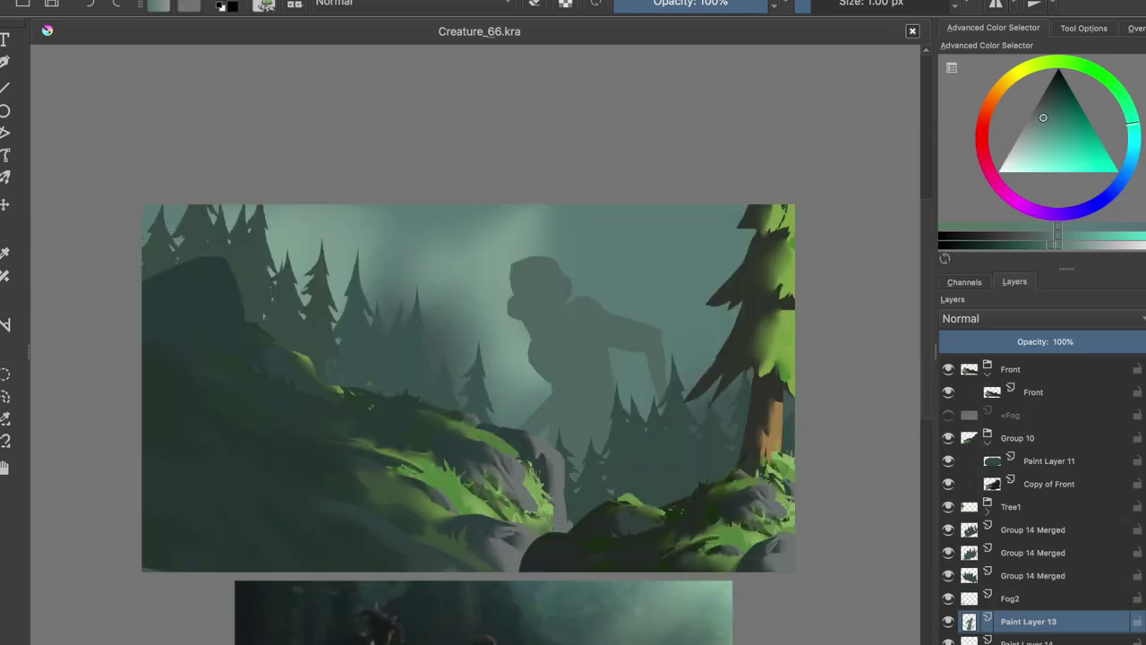
# - Preview hue/saturation adjustments on the merged tree layers, then cancel them
pyautogui.click(1014, 552)
pyautogui.hotkey('ctrl', 'u')
pyautogui.press('Return')
pyautogui.click(1005, 575)
pyautogui.hotkey('ctrl', 'u')
pyautogui.click(1062, 559)
pyautogui.click(972, 552)
# - Test the tree layers' visibility and opacities, then undo the opacity changes
pyautogui.click(948, 529)
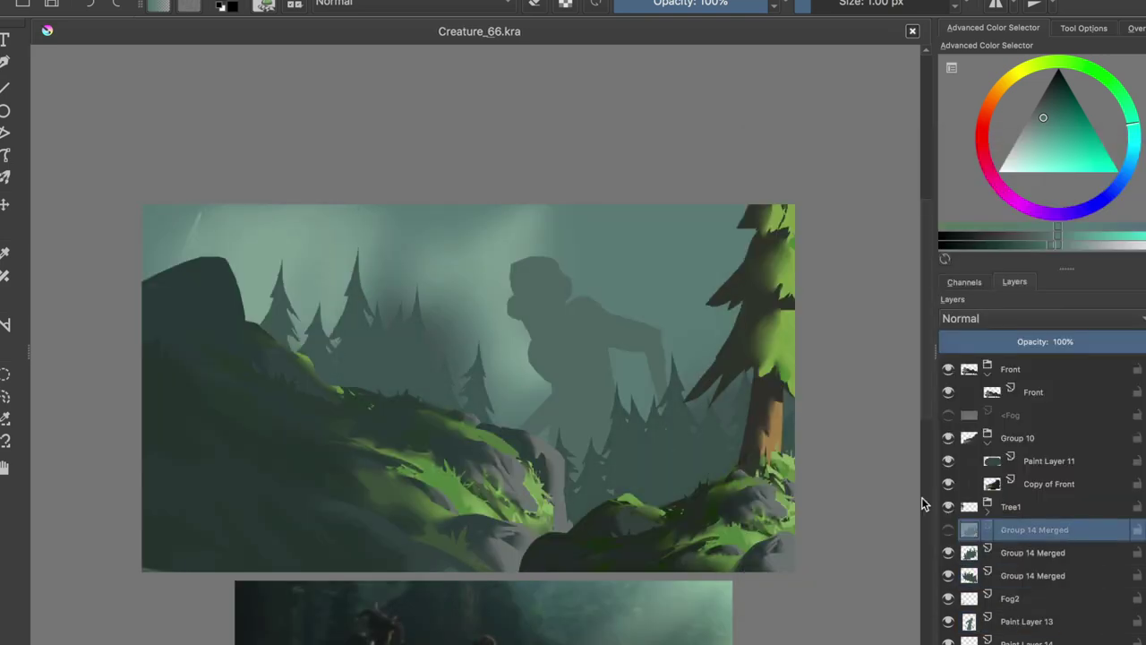
pyautogui.press('m')
pyautogui.click(948, 529)
pyautogui.moveTo(1057, 341); pyautogui.dragTo(1023, 341)
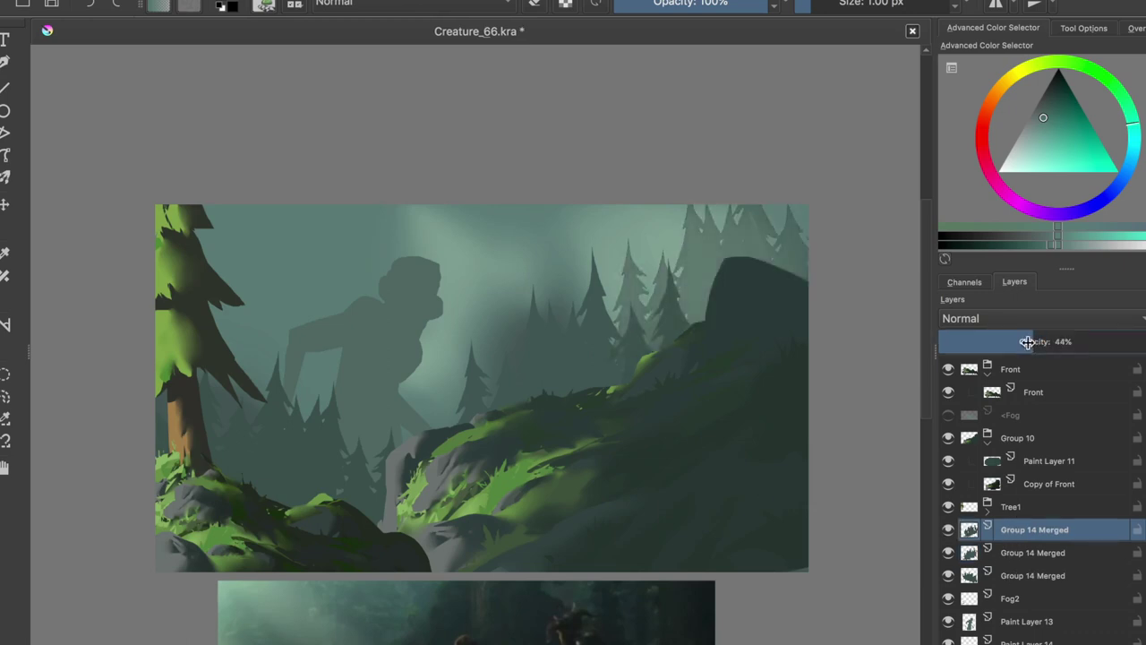
pyautogui.click(1036, 553)
pyautogui.moveTo(1092, 341)
pyautogui.mouseDown()
pyautogui.moveTo(1068, 341)
pyautogui.moveTo(1128, 342)
pyautogui.moveTo(1096, 341)
pyautogui.mouseUp()
pyautogui.click(1034, 529)
pyautogui.click(1034, 574)
pyautogui.hotkey('ctrl', 'z')
pyautogui.hotkey('ctrl', 'z')
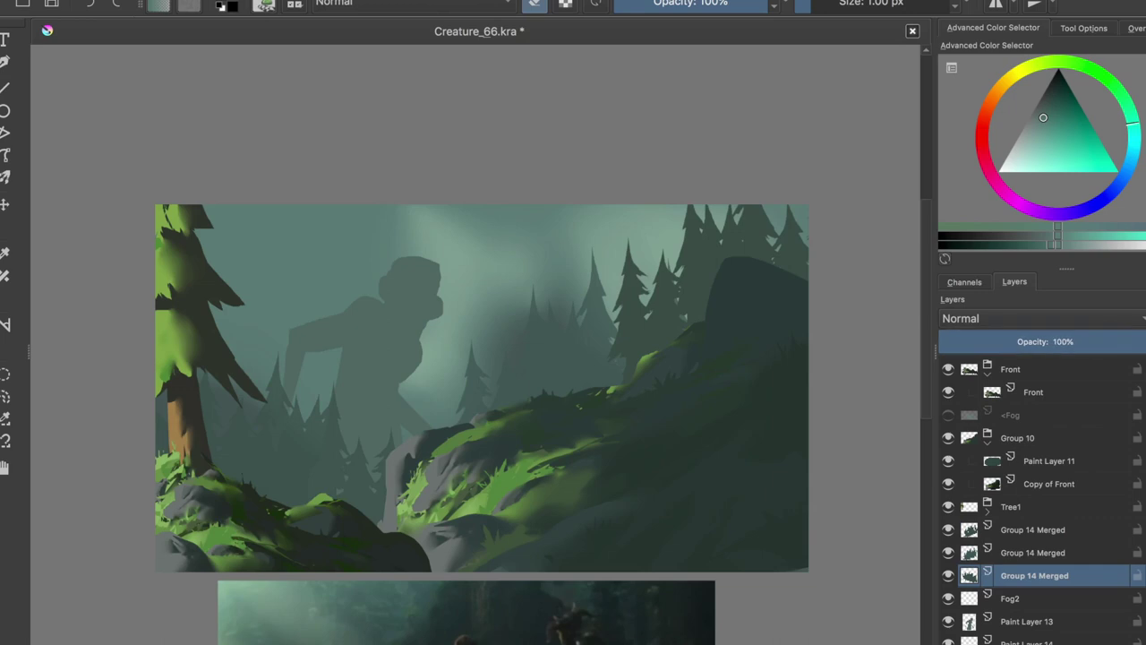
pyautogui.press('m')
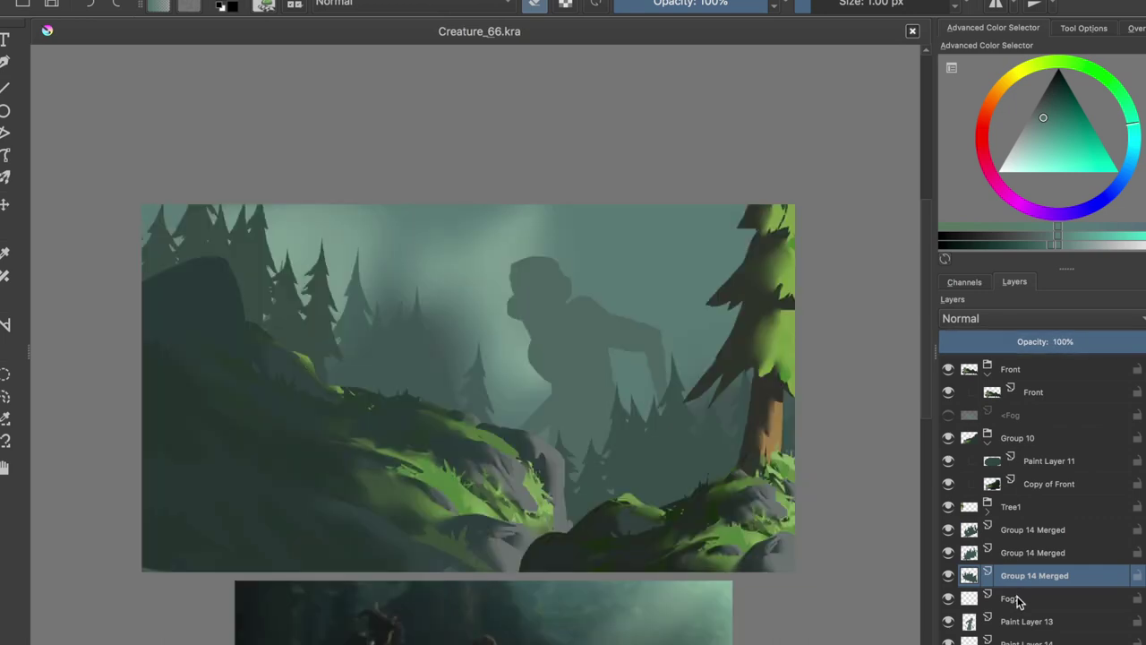
# - Duplicate the merged tree layer, reposition the copy and lower its opacity below 45%
pyautogui.hotkey('ctrl', 'j')
pyautogui.press('t')
pyautogui.moveTo(1119, 341); pyautogui.dragTo(1043, 342)
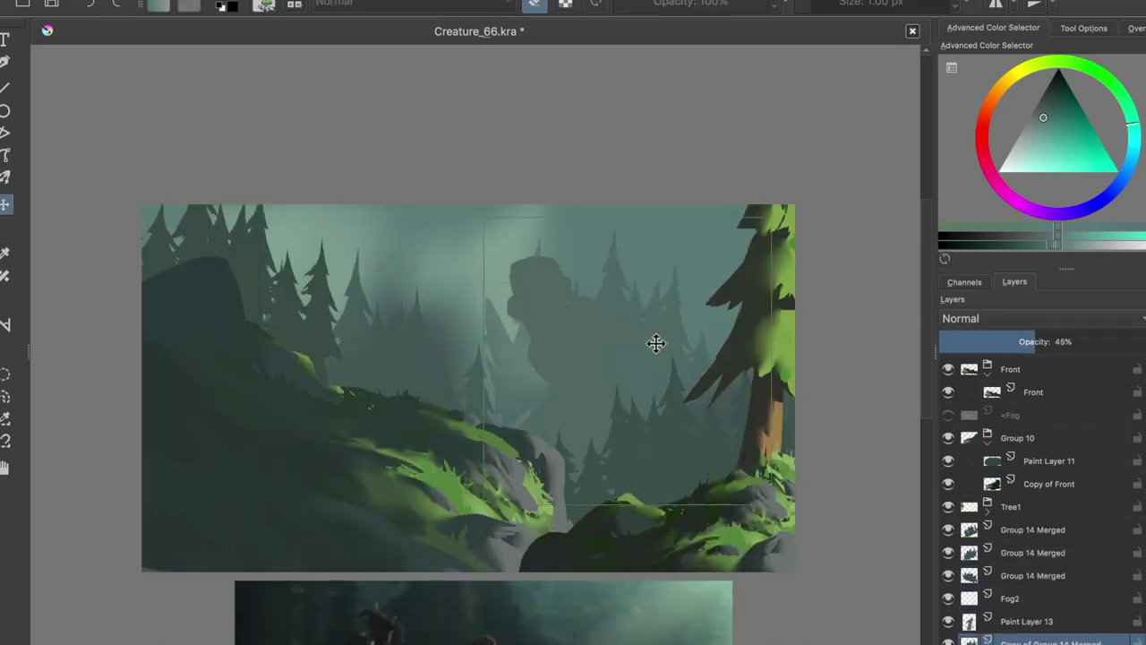
pyautogui.moveTo(648, 359); pyautogui.dragTo(658, 402)
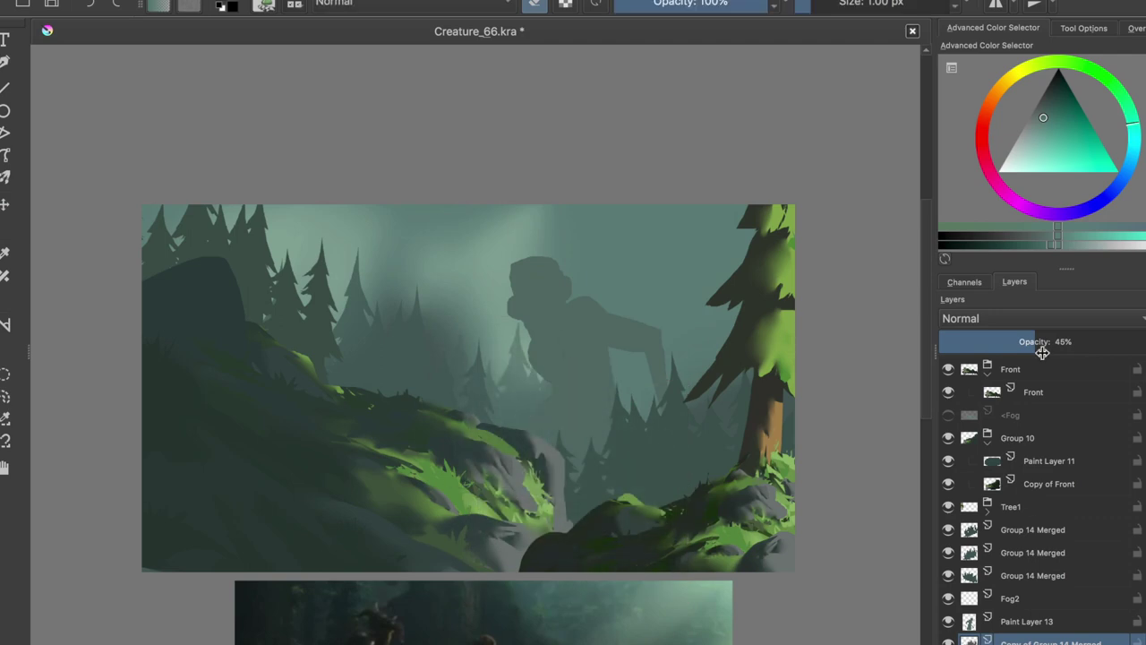
pyautogui.click(1000, 341)
pyautogui.press('m')
# - Check the composition in mirrored view and save the painting
pyautogui.scroll(-1, 1034, 526)
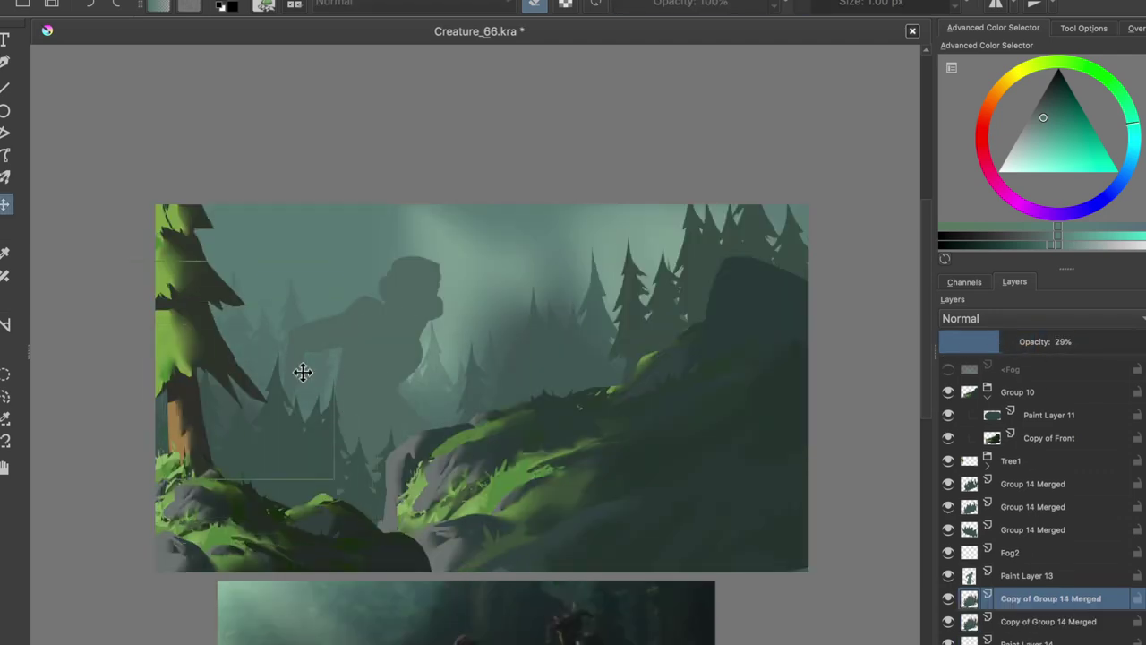
pyautogui.press('m')
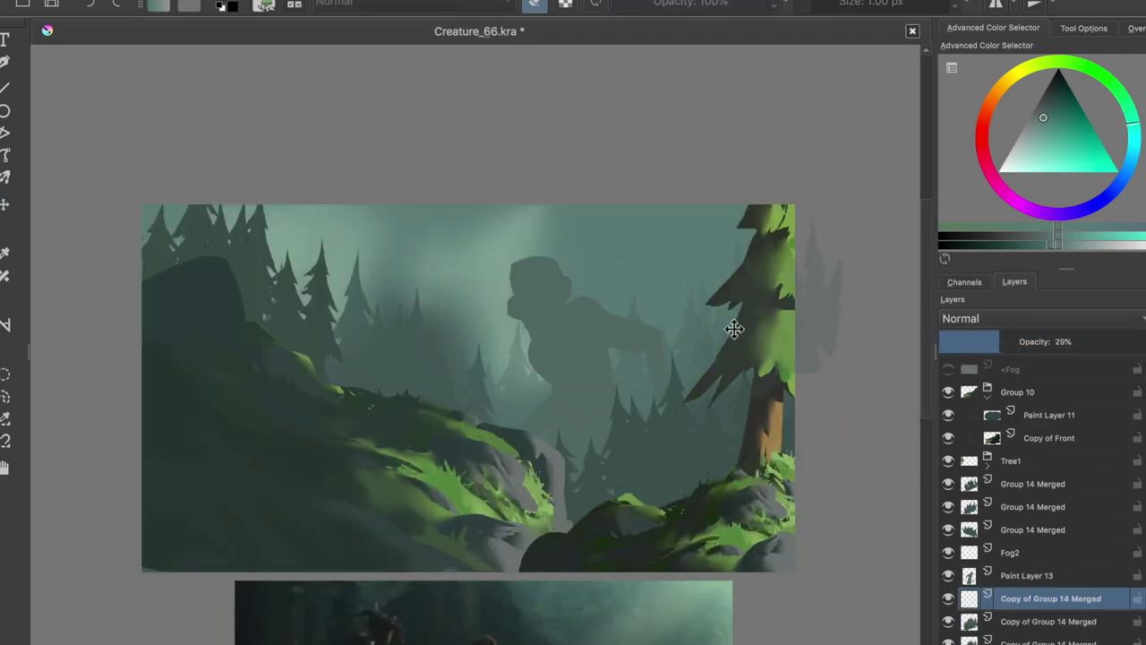
pyautogui.press('m')
pyautogui.hotkey('ctrl', 's')
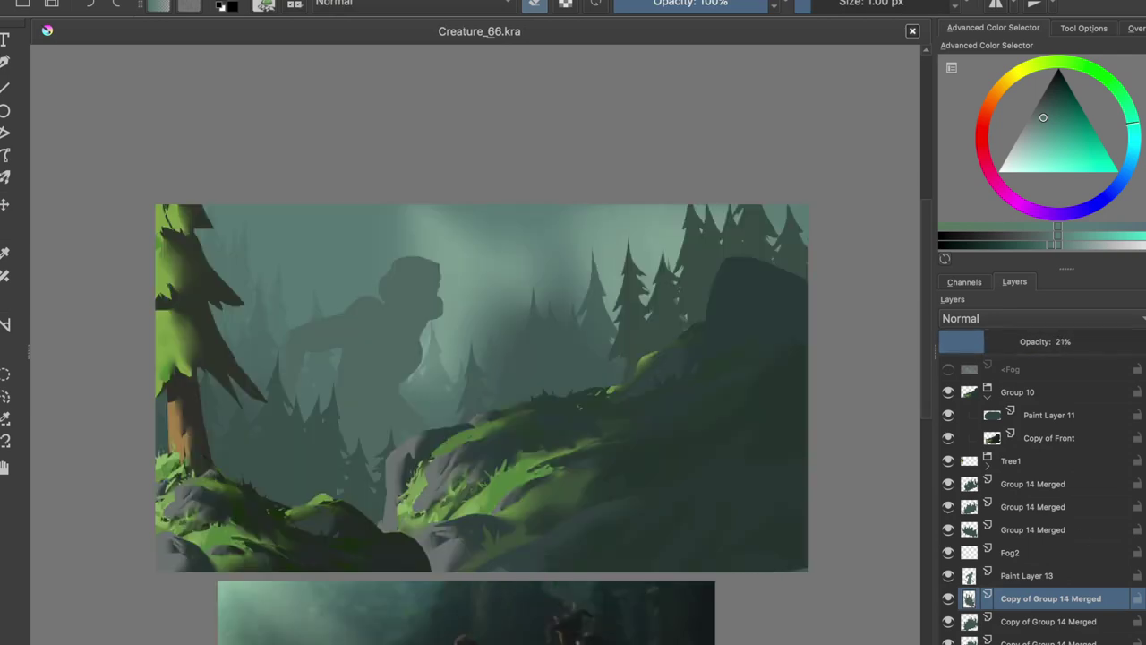
# - Select the bottom layer, enlarge the blur blending brush to about 184 px, and save
pyautogui.scroll(-1, 1034, 501)
pyautogui.click(1029, 640)
pyautogui.press('b')
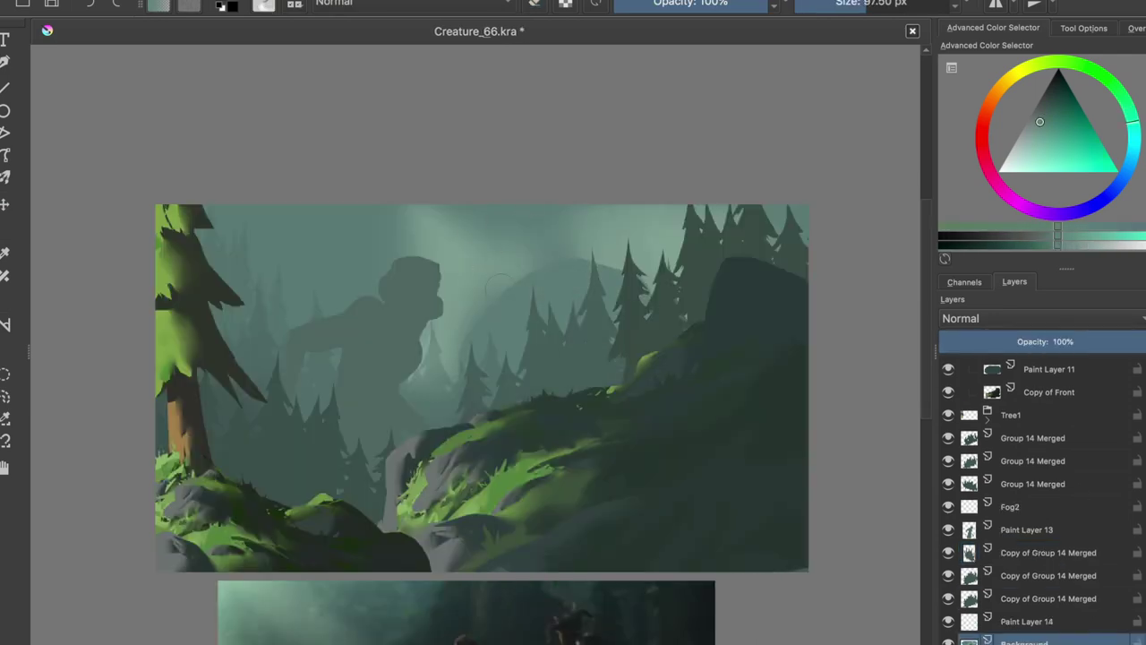
pyautogui.keyDown('shift'); pyautogui.moveTo(498, 285); pyautogui.dragTo(664, 314); pyautogui.keyUp('shift')
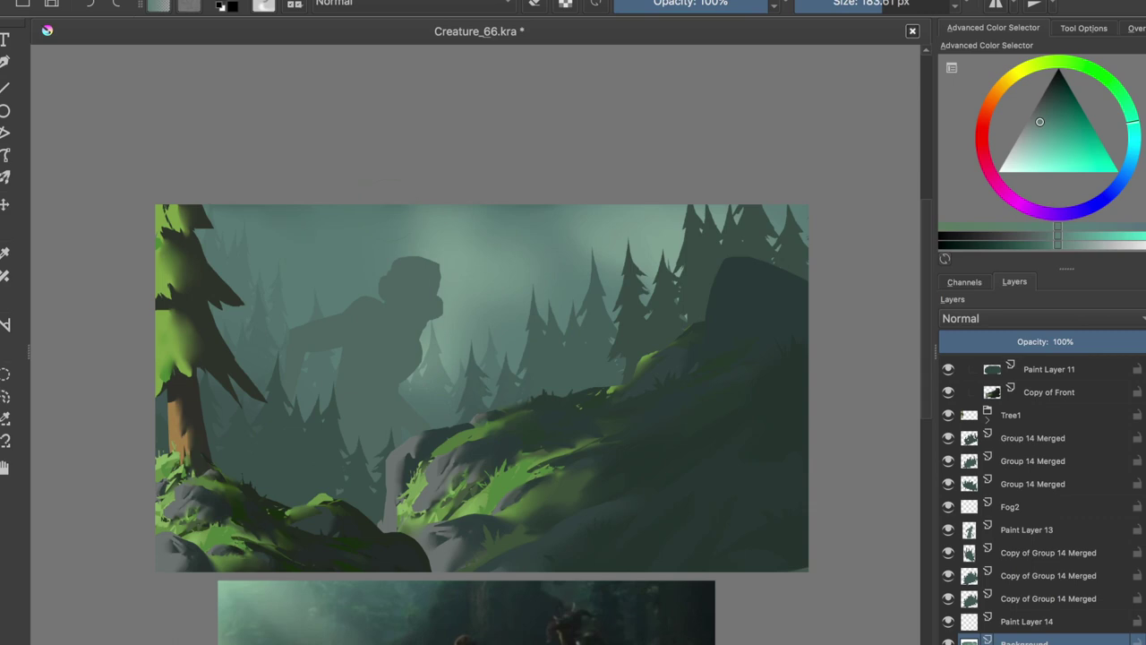
pyautogui.press('m')
pyautogui.hotkey('ctrl', 's')
# - On the Fog2 layer, blend the fog around the lower-left trees
pyautogui.click(1047, 598)
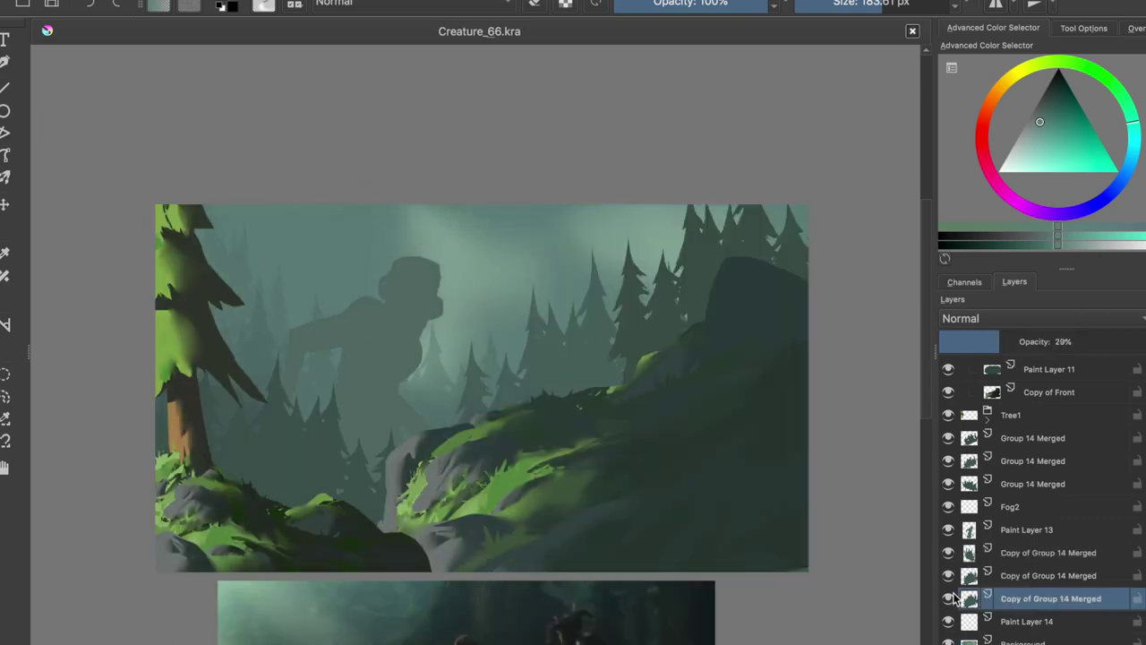
pyautogui.click(1033, 484)
pyautogui.click(1010, 507)
pyautogui.press('/')
pyautogui.moveTo(232, 385); pyautogui.dragTo(376, 447)
# - Switch back to the large blur brush, check the mirrored view, save, and select Group 14 Merged
pyautogui.press('/')
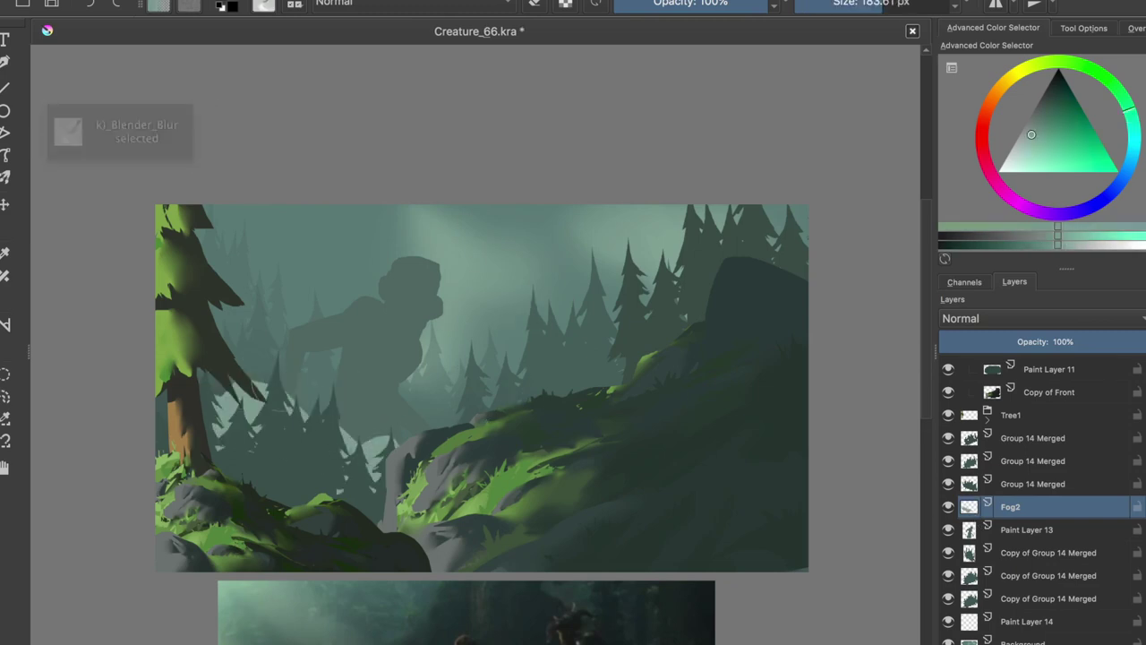
pyautogui.press('m')
pyautogui.press('/')
pyautogui.hotkey('ctrl', 's')
pyautogui.click(951, 487)
# - Show a hidden tree layer, add a new mist paint layer, and save
pyautogui.click(948, 485)
pyautogui.press('Insert')
pyautogui.press('/')
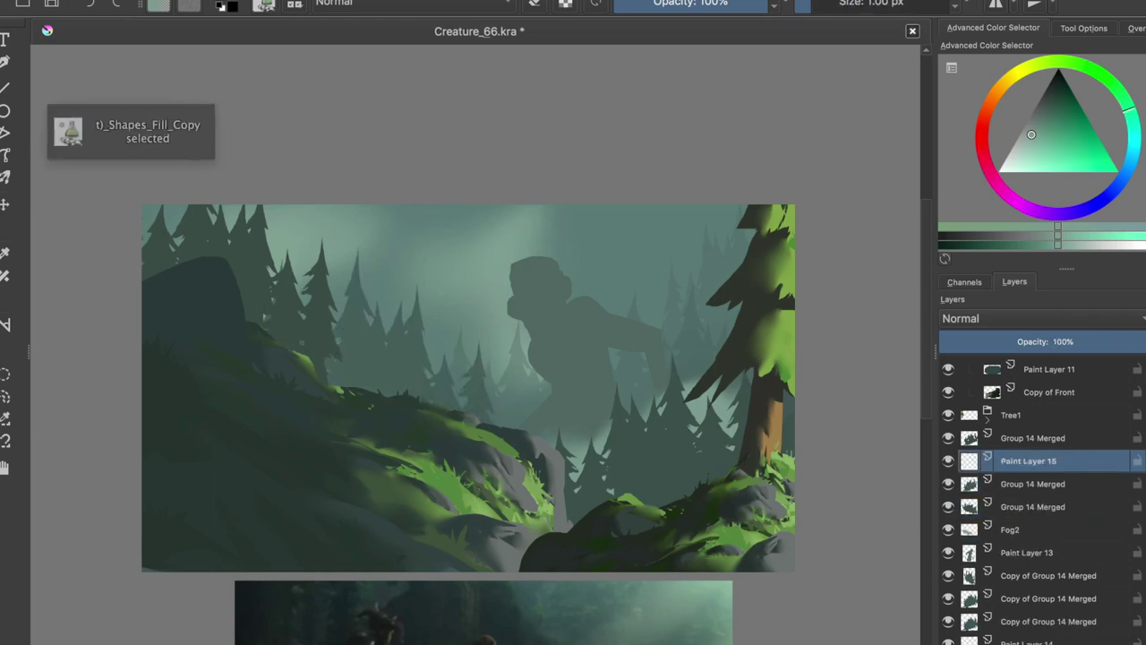
pyautogui.press('m')
pyautogui.hotkey('ctrl', 's')
pyautogui.press('/')
pyautogui.press('/')
pyautogui.press('m')
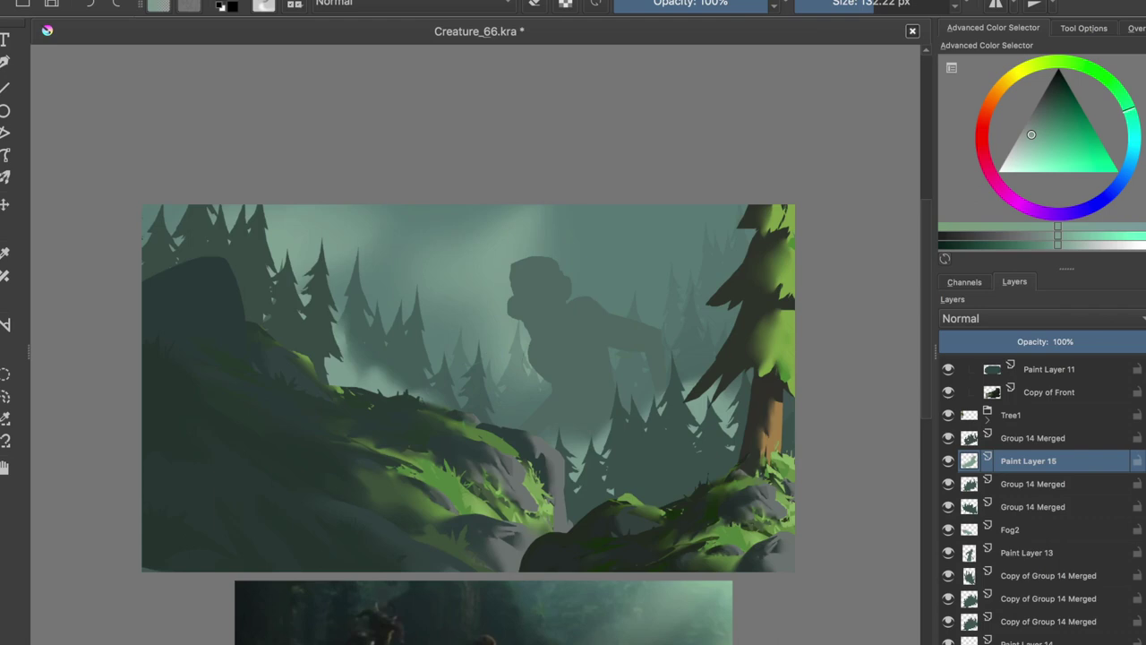
pyautogui.hotkey('ctrl', 's')
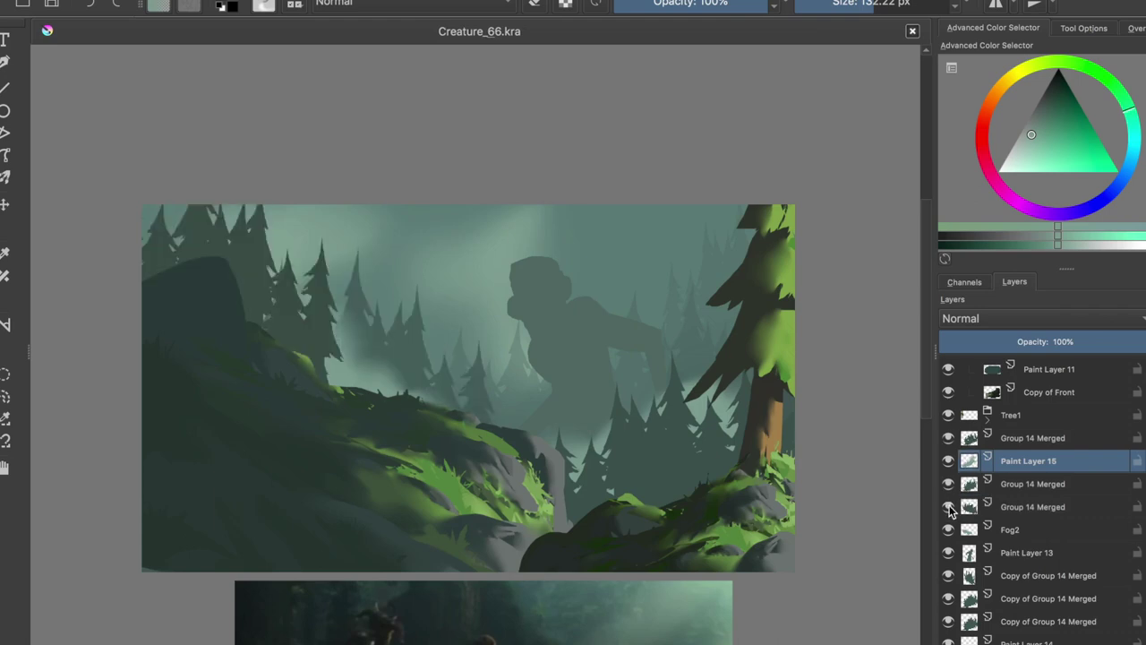
# - Add another paint layer and paint light mist over the lower trees, then save
pyautogui.click(951, 507)
pyautogui.press('Insert')
pyautogui.moveTo(636, 493); pyautogui.dragTo(712, 483)
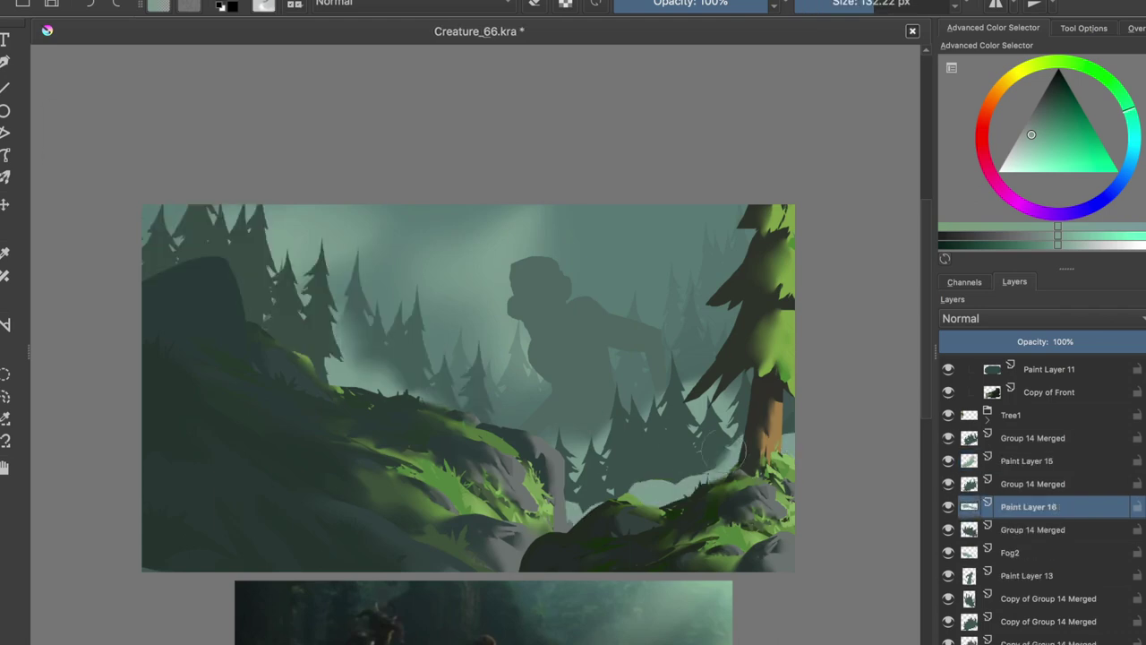
pyautogui.press('m')
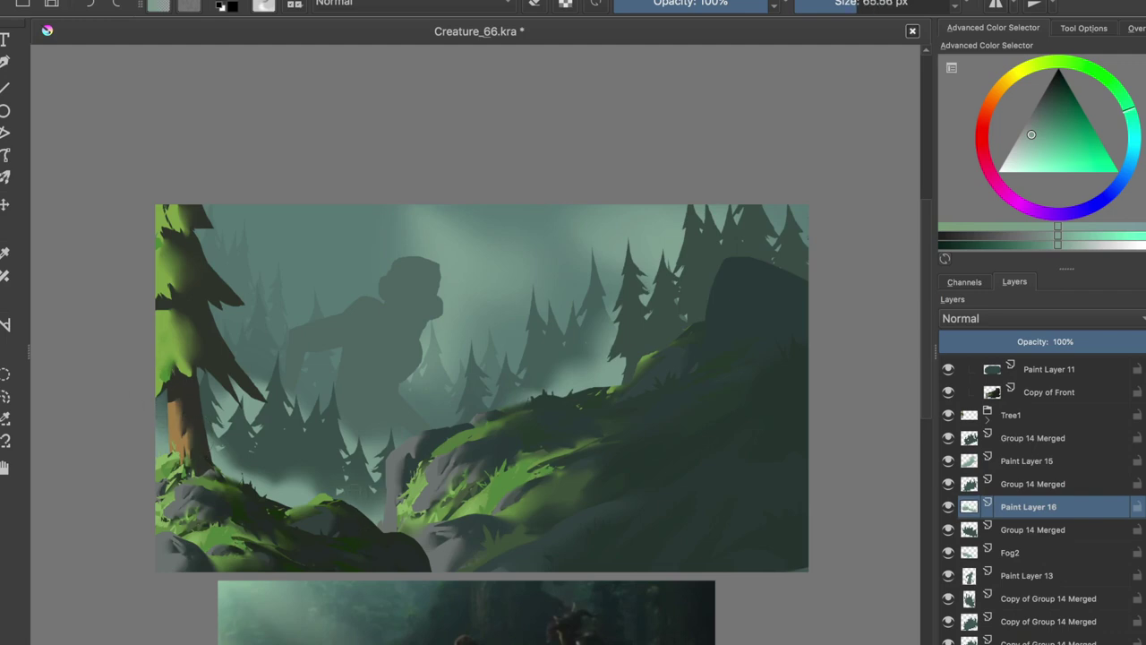
pyautogui.click(1029, 460)
pyautogui.hotkey('ctrl', 's')
# - Try fading a Group 14 Merged tree layer to 13% opacity, then undo it
pyautogui.click(1004, 438)
pyautogui.moveTo(1070, 341); pyautogui.dragTo(967, 341)
pyautogui.press('t')
pyautogui.hotkey('ctrl', 'z')
pyautogui.press('b')
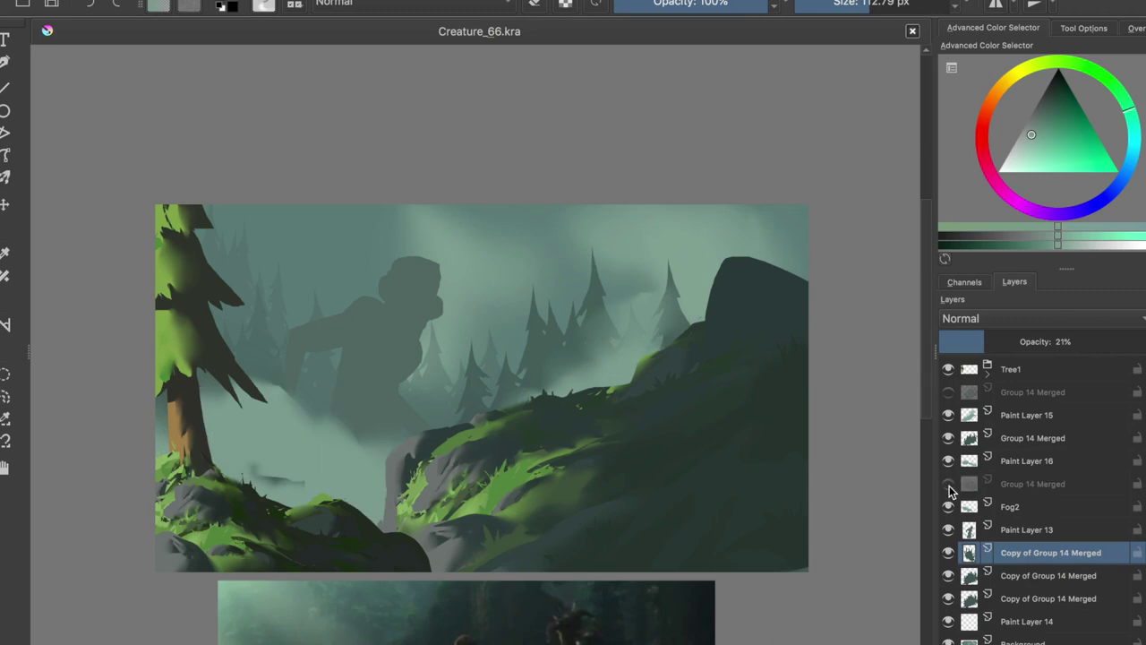
# - Duplicate the Group 14 Merged tree layer and move the copy down and left
pyautogui.click(976, 488)
pyautogui.hotkey('ctrl', 'j')
pyautogui.press('t')
pyautogui.moveTo(462, 430); pyautogui.dragTo(444, 466)
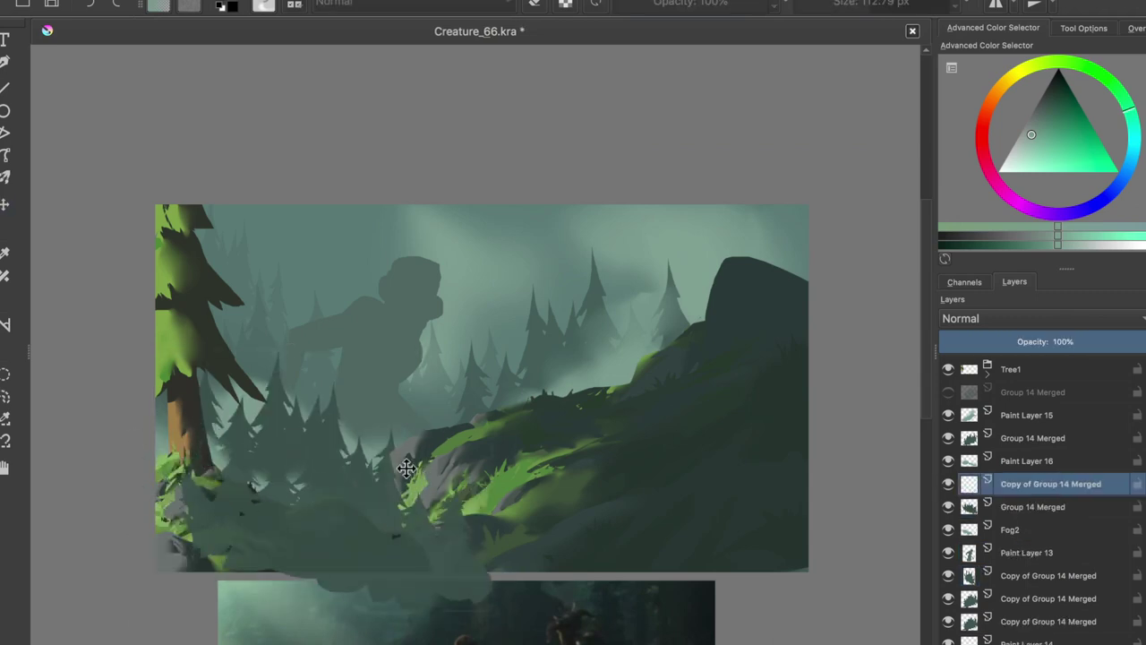
# - Darken the copied trees with HSV/HSL lightness and shift them down-left onto the slope
pyautogui.press('b')
pyautogui.hotkey('ctrl', 'u')
pyautogui.moveTo(955, 285); pyautogui.dragTo(927, 298)
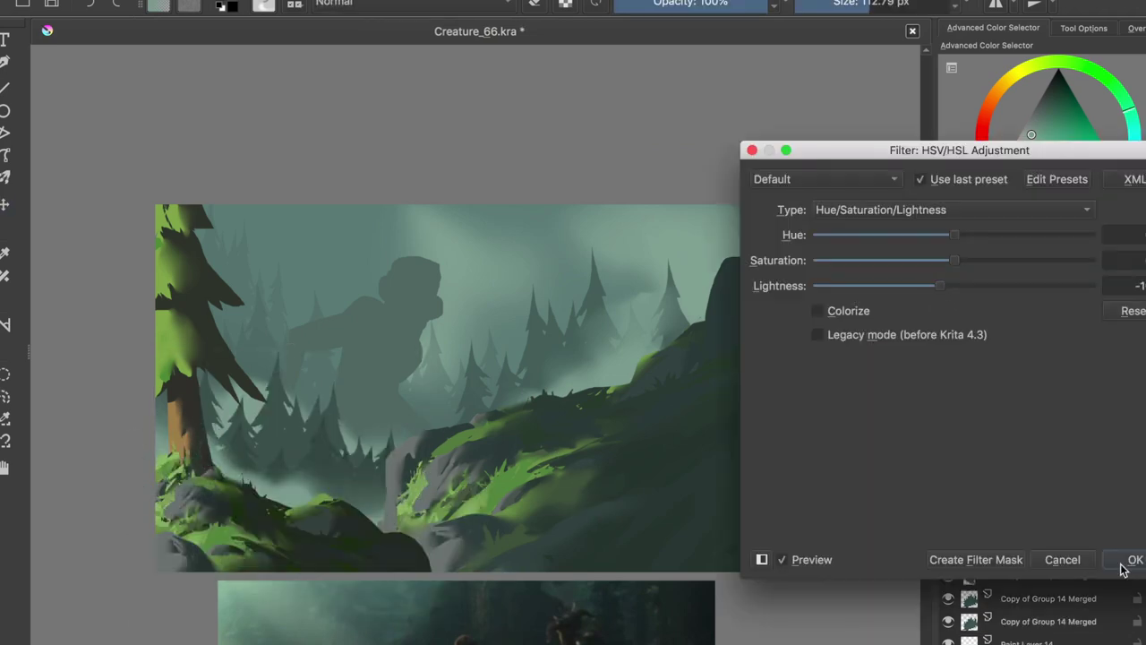
pyautogui.click(1128, 560)
pyautogui.press('t')
pyautogui.moveTo(466, 493)
pyautogui.mouseDown()
pyautogui.moveTo(498, 518)
pyautogui.moveTo(230, 486)
pyautogui.mouseUp()
pyautogui.press('b')
# - Paste the content as a new layer, merge it down, and save the painting
pyautogui.press('m')
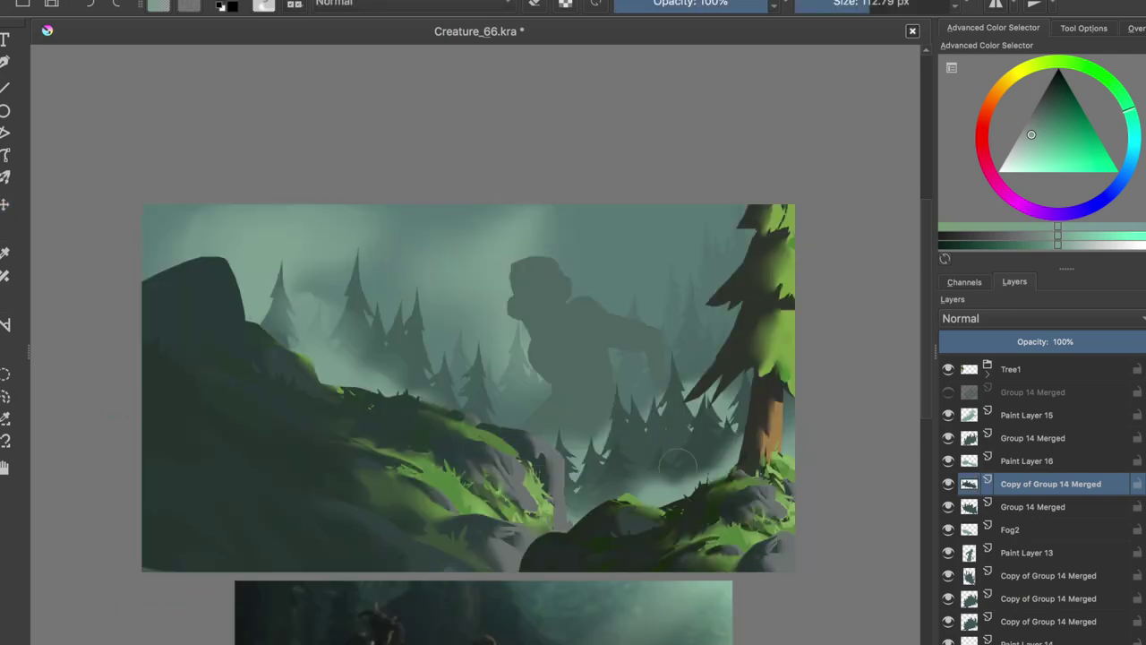
pyautogui.press('t')
pyautogui.hotkey('ctrl', 'v')
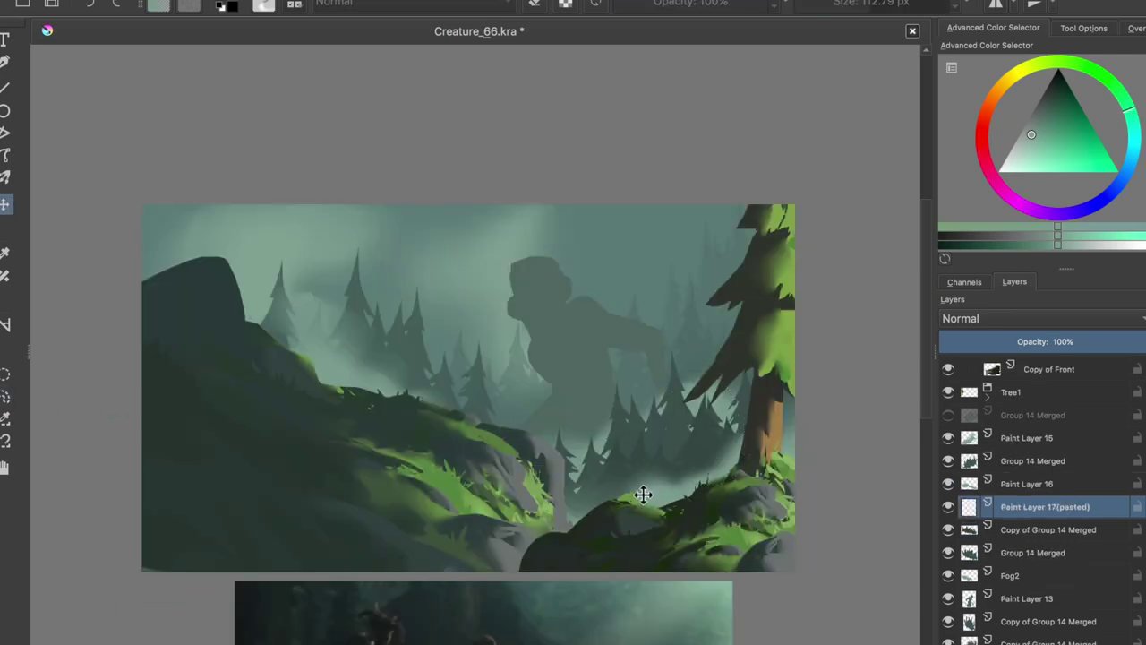
pyautogui.hotkey('ctrl', 'e')
pyautogui.hotkey('ctrl', 's')
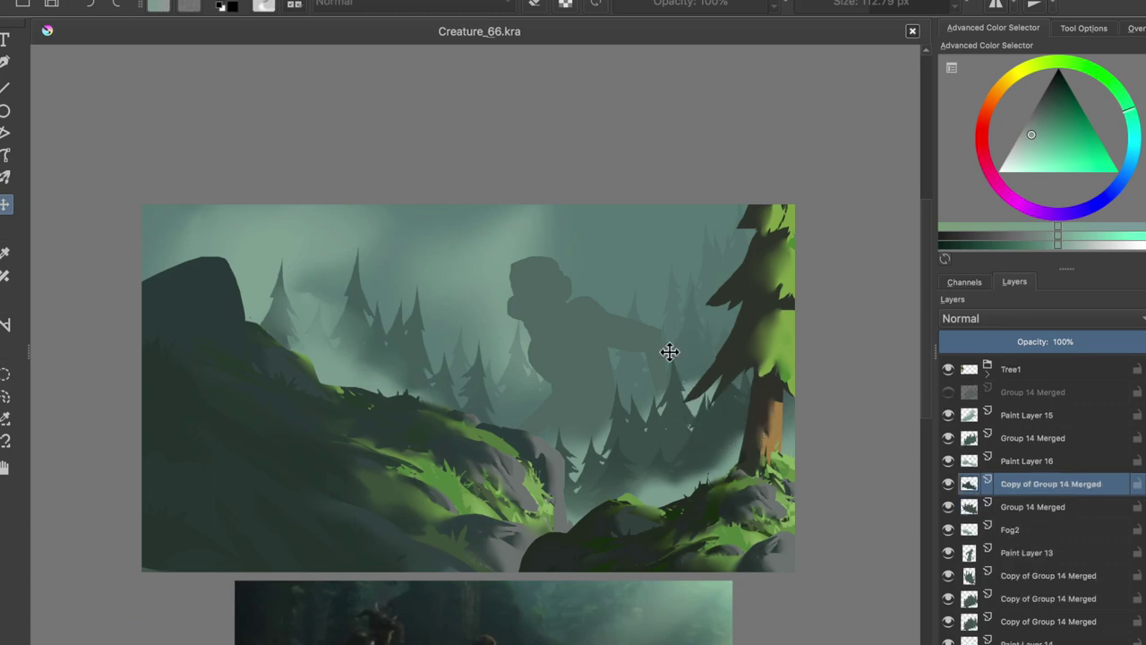
# - Put Paint Layer 13 into a new group, Group 17
pyautogui.click(1021, 553)
pyautogui.hotkey('ctrl', 'shift', 'g')
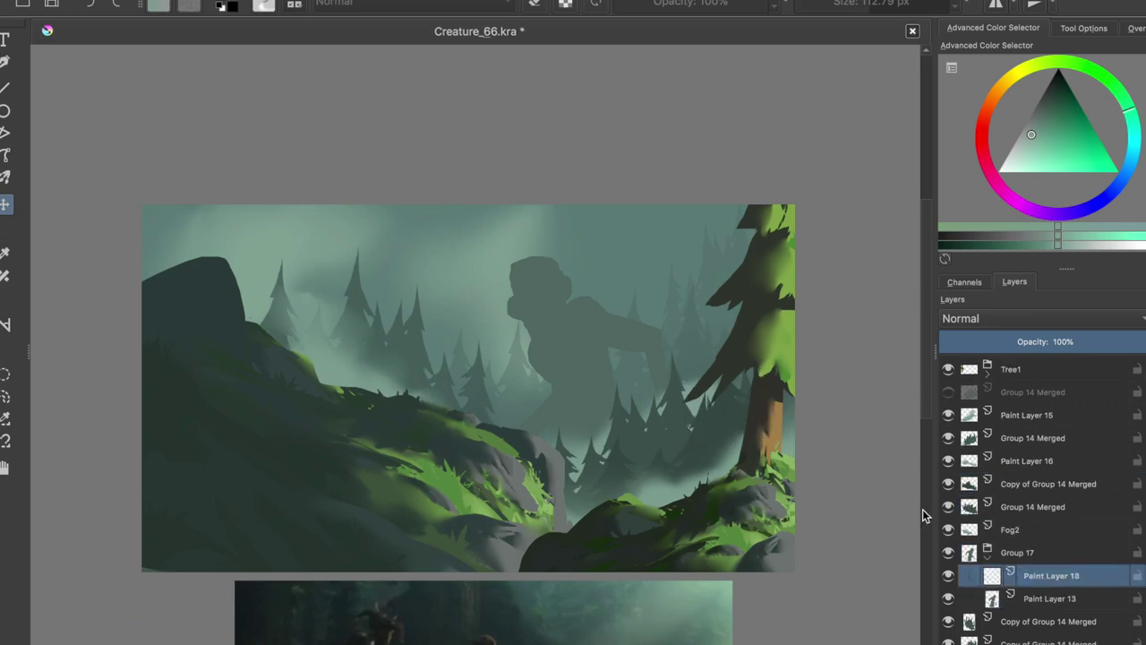
pyautogui.press('b')
# - Block in the creature's head and body in orange-tan and reshape a bent forearm
pyautogui.moveTo(517, 195)
pyautogui.mouseDown()
pyautogui.moveTo(635, 269)
pyautogui.moveTo(578, 377)
pyautogui.mouseUp()
pyautogui.moveTo(519, 219)
pyautogui.mouseDown()
pyautogui.moveTo(536, 242)
pyautogui.moveTo(532, 223)
pyautogui.mouseUp()
pyautogui.press('e')
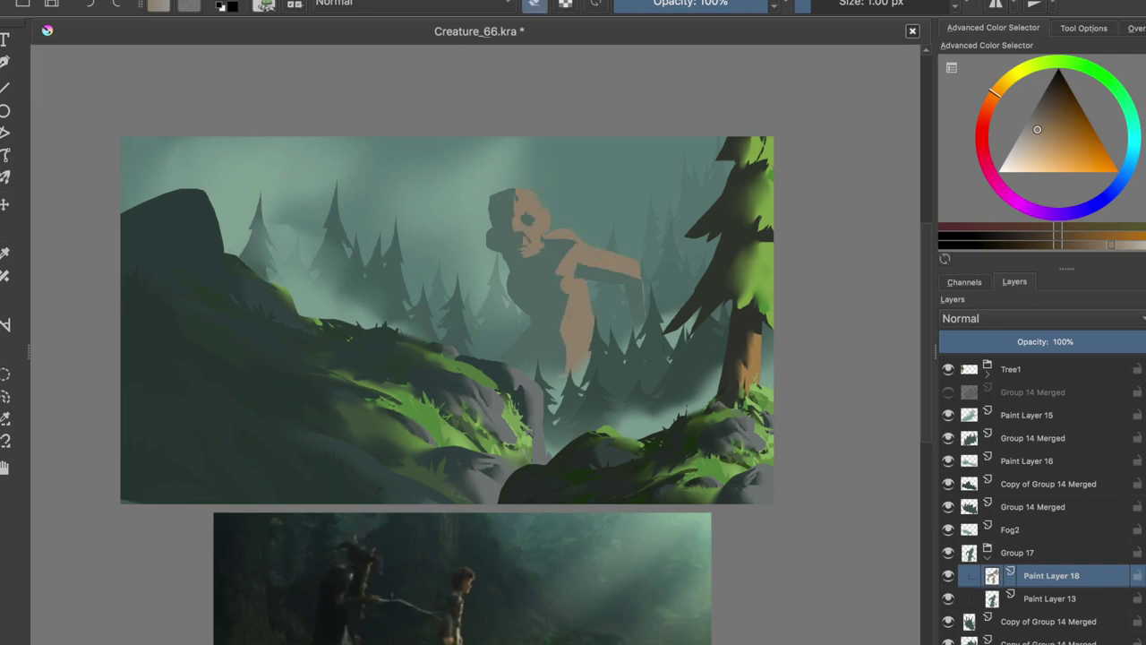
pyautogui.moveTo(573, 266); pyautogui.dragTo(564, 292)
pyautogui.press('e')
pyautogui.moveTo(565, 260); pyautogui.dragTo(548, 292)
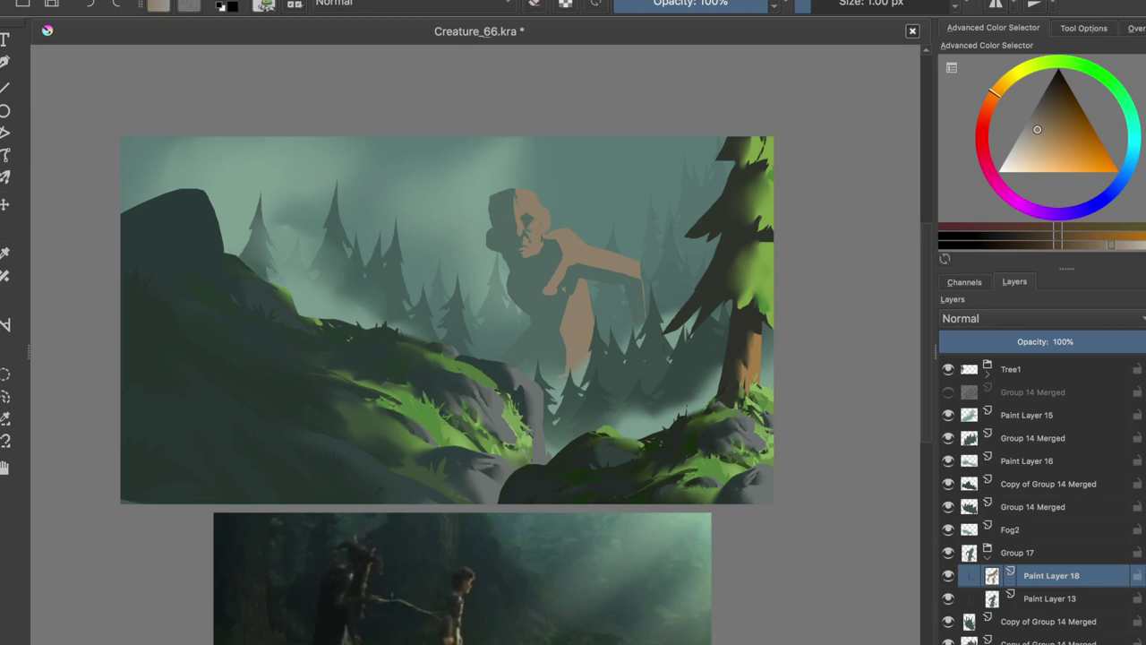
# - Trim the forearm with the eraser, check the mirrored view, and save the painting
pyautogui.press('e')
pyautogui.moveTo(554, 235); pyautogui.dragTo(557, 286)
pyautogui.moveTo(564, 236); pyautogui.dragTo(573, 375)
pyautogui.press('m')
pyautogui.hotkey('ctrl', 's')
pyautogui.press('/')
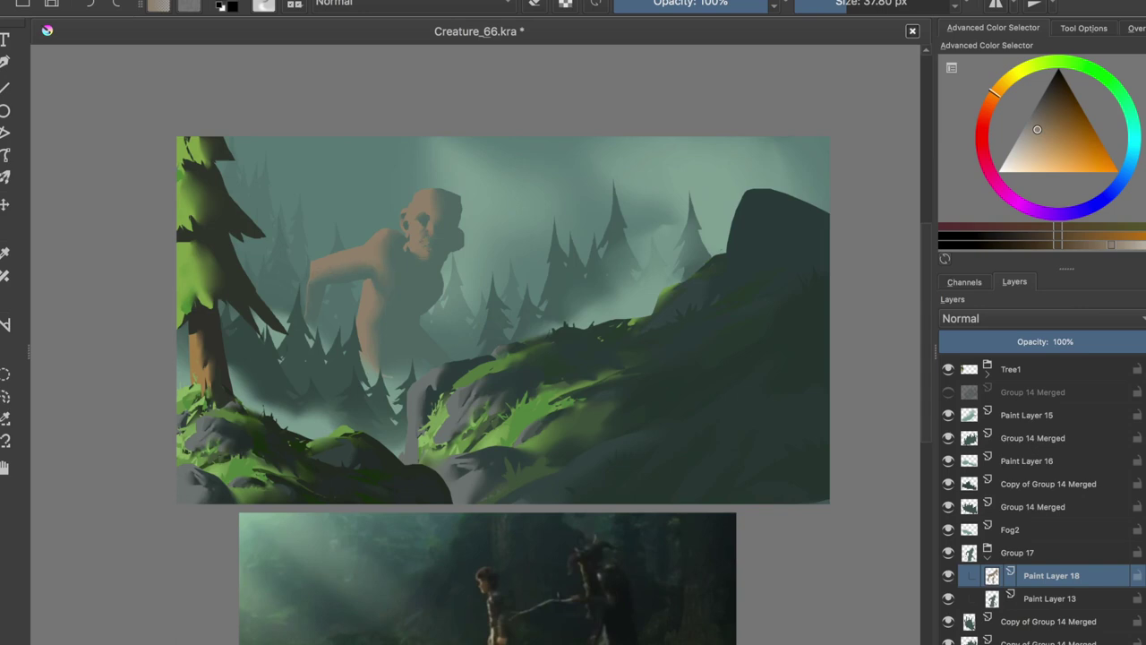
pyautogui.press('m')
pyautogui.hotkey('ctrl', 'u')
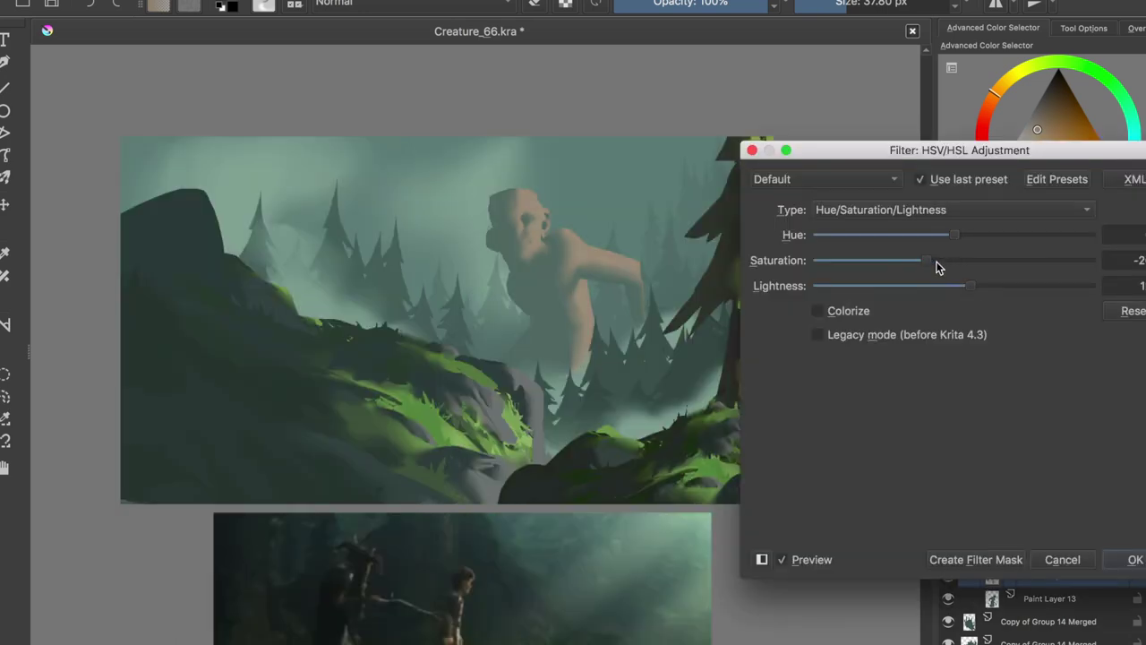
# - Apply the pending adjustment, save, and repaint the creature as a tan silhouette with dark side shading
pyautogui.press('Return')
pyautogui.press('m')
pyautogui.hotkey('ctrl', 's')
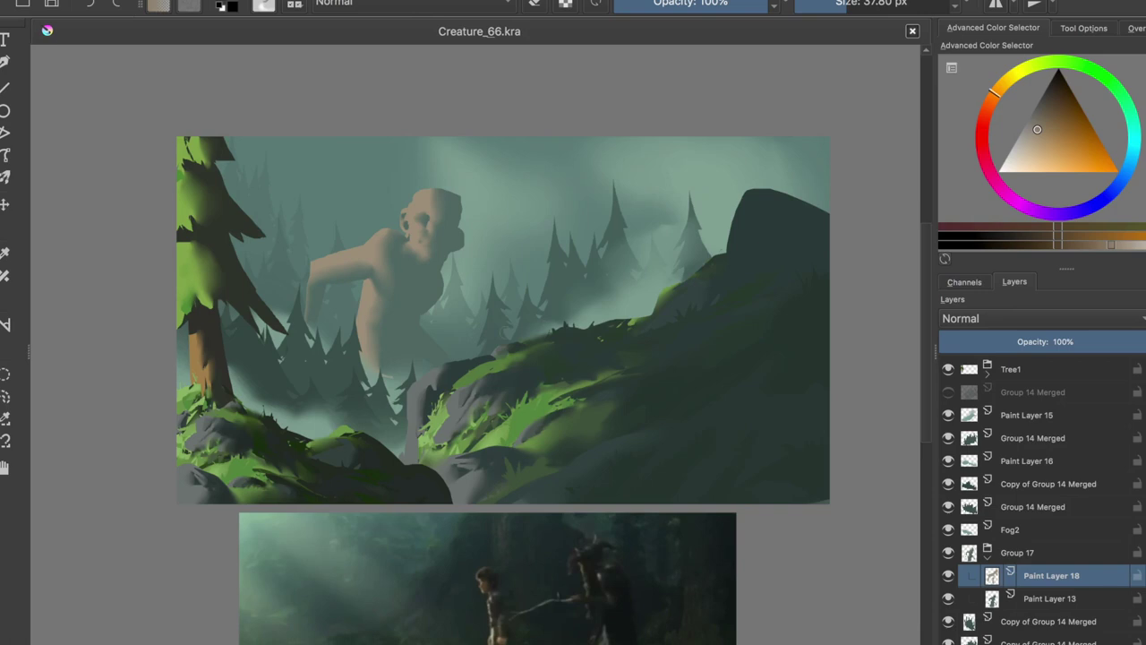
pyautogui.moveTo(431, 192); pyautogui.dragTo(403, 376)
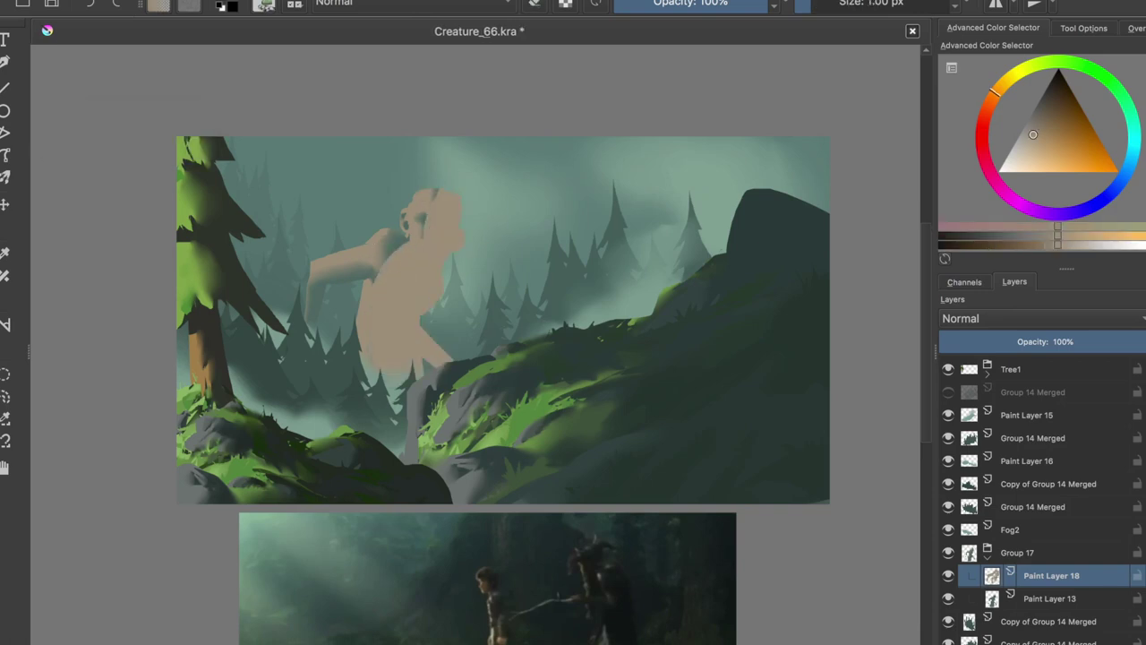
pyautogui.moveTo(403, 242); pyautogui.dragTo(363, 277)
pyautogui.moveTo(452, 197)
pyautogui.mouseDown()
pyautogui.moveTo(412, 363)
pyautogui.moveTo(420, 250)
pyautogui.moveTo(439, 242)
pyautogui.mouseUp()
# - Lower the creature's saturation in the HSV/HSL Adjustment
pyautogui.press('/')
pyautogui.press('m')
pyautogui.hotkey('ctrl', 'u')
pyautogui.moveTo(947, 264)
pyautogui.mouseDown()
pyautogui.moveTo(851, 263)
pyautogui.moveTo(876, 266)
pyautogui.mouseUp()
pyautogui.press('Return')
# - Cut a second eye into the creature's head
pyautogui.press('/')
pyautogui.press('/')
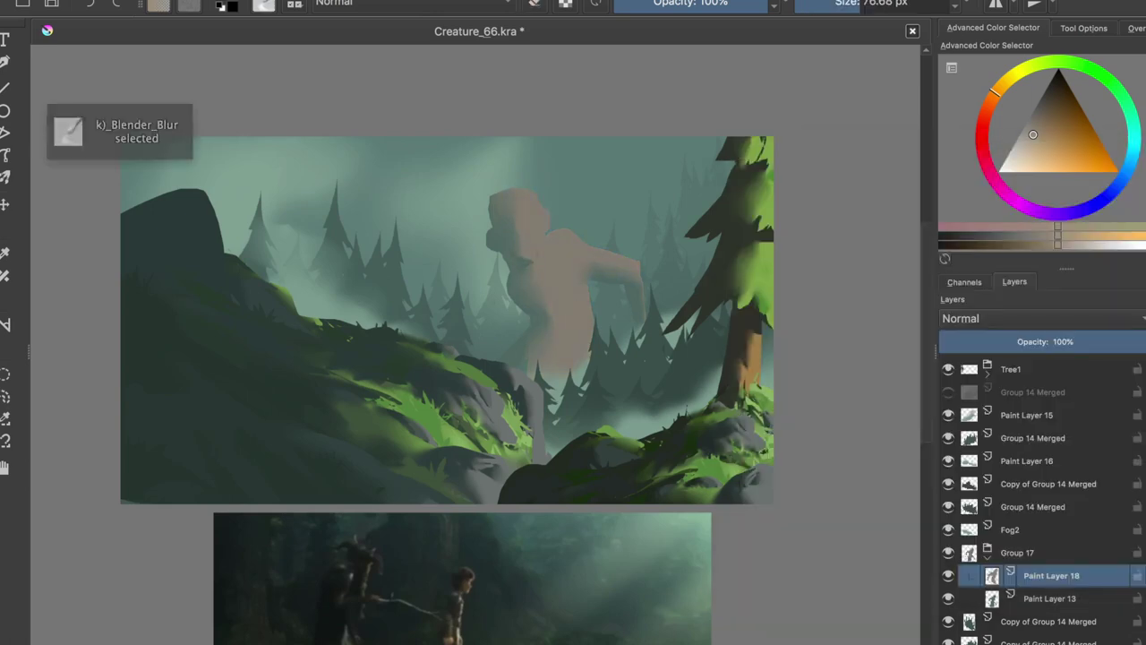
pyautogui.press('e')
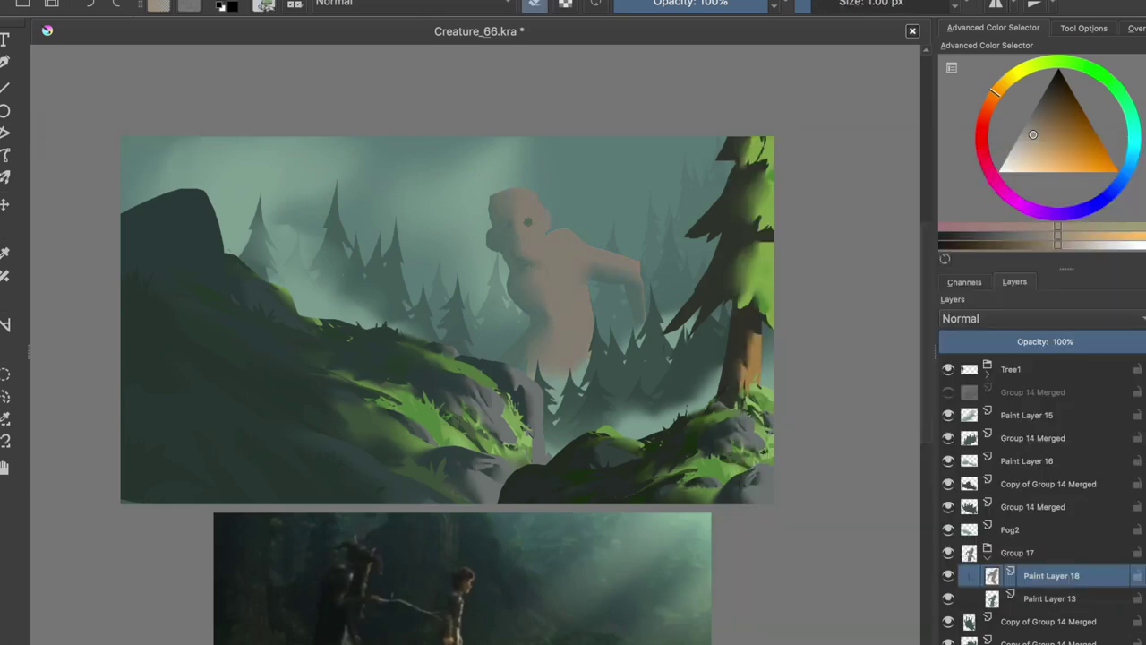
pyautogui.press('e')
pyautogui.press('e')
pyautogui.click(544, 222)
pyautogui.press('/')
pyautogui.press('e')
pyautogui.press('e')
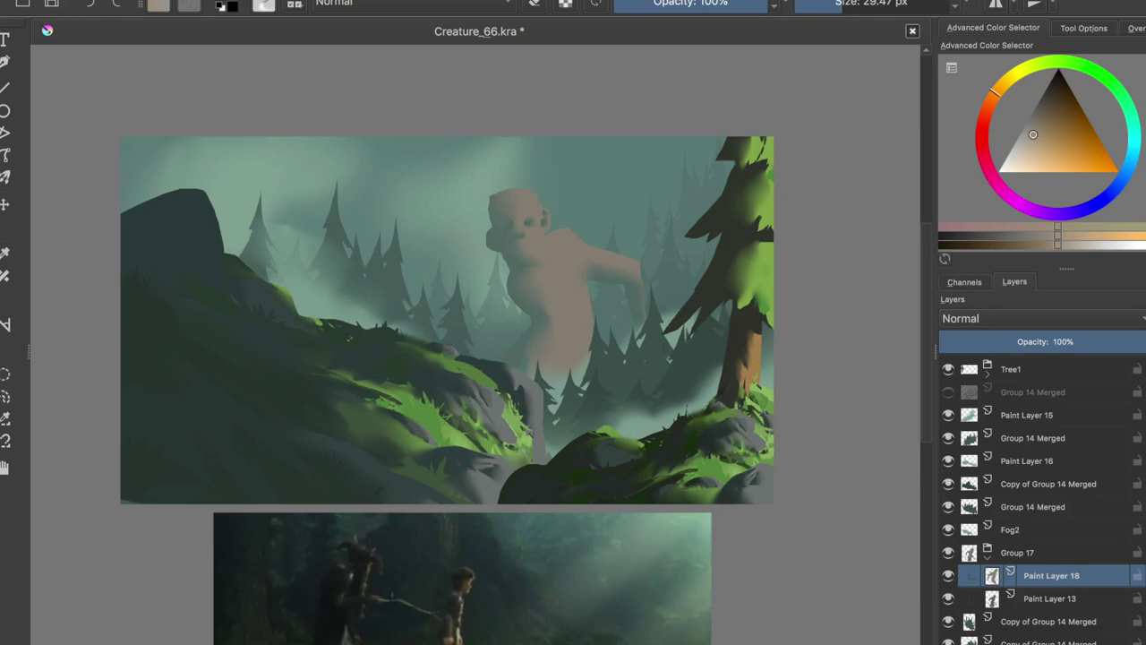
# - Refine the creature with a smaller brush, alternating eraser and paint while checking the mirrored view
pyautogui.press('[')
pyautogui.press('m')
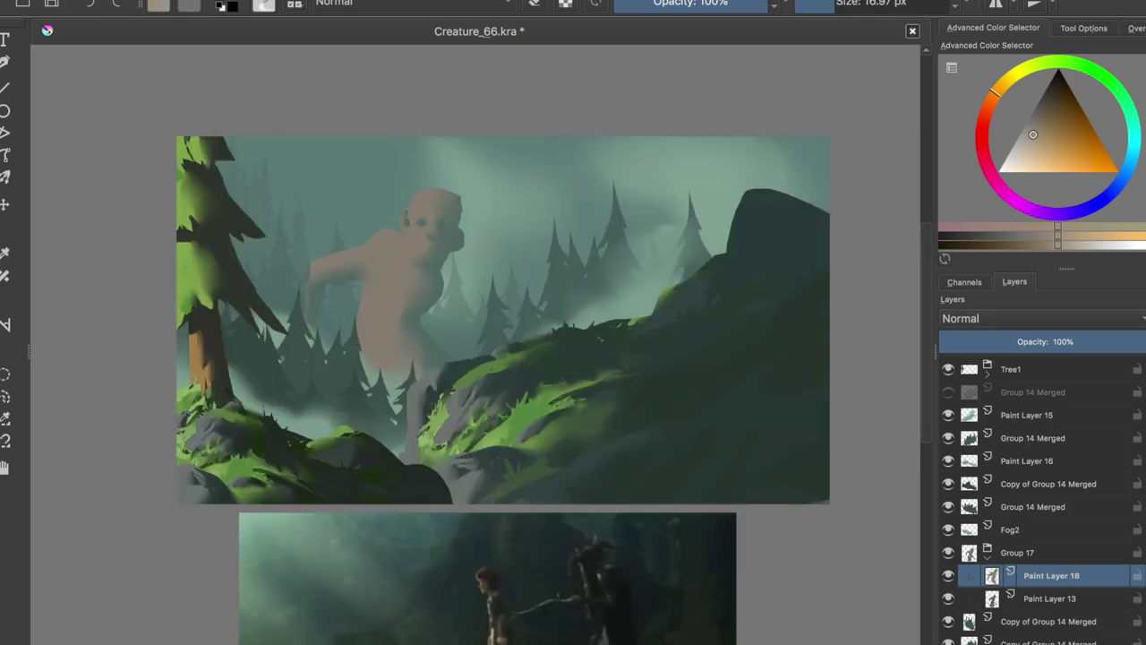
pyautogui.press('m')
pyautogui.press('e')
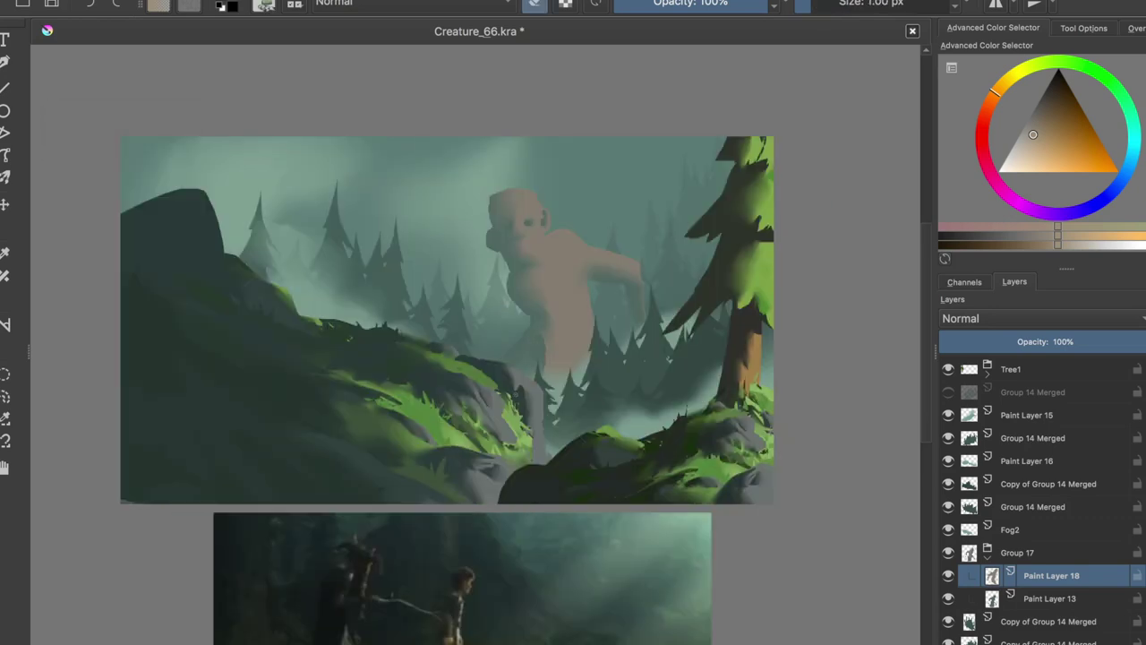
pyautogui.press('e')
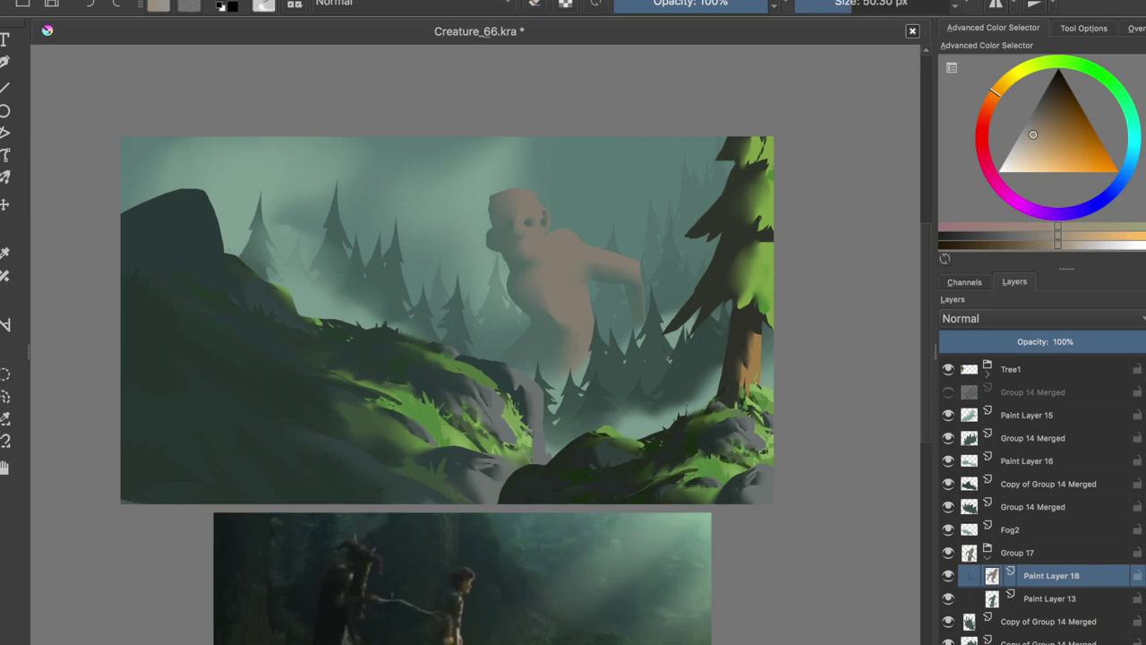
pyautogui.press('e')
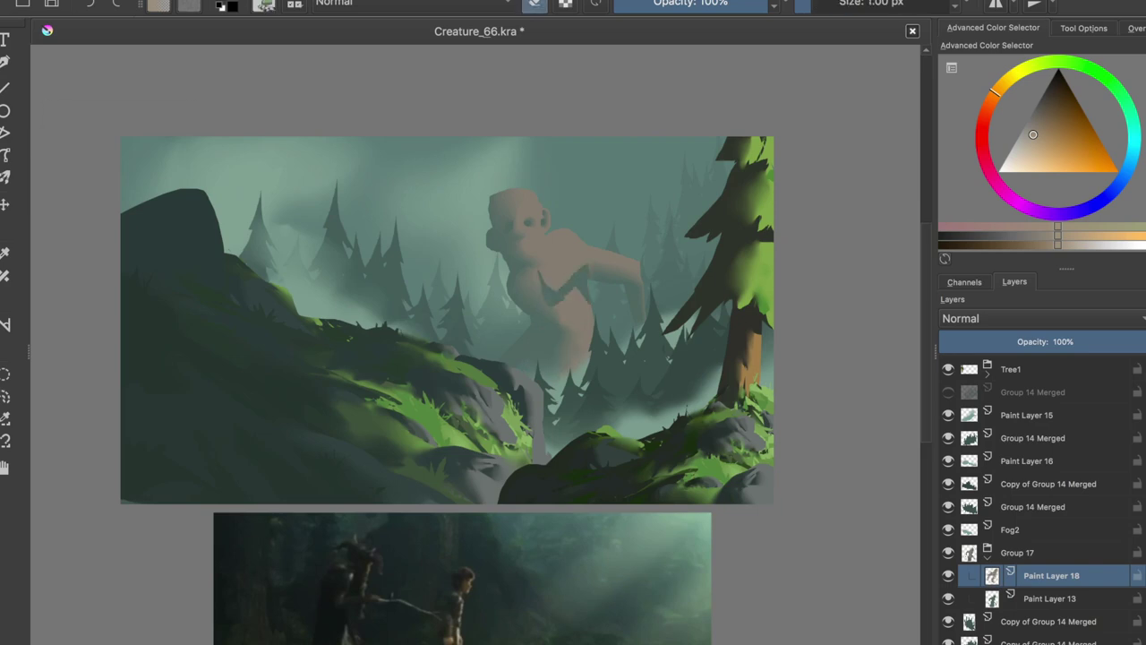
pyautogui.press('m')
pyautogui.press('e')
pyautogui.press('m')
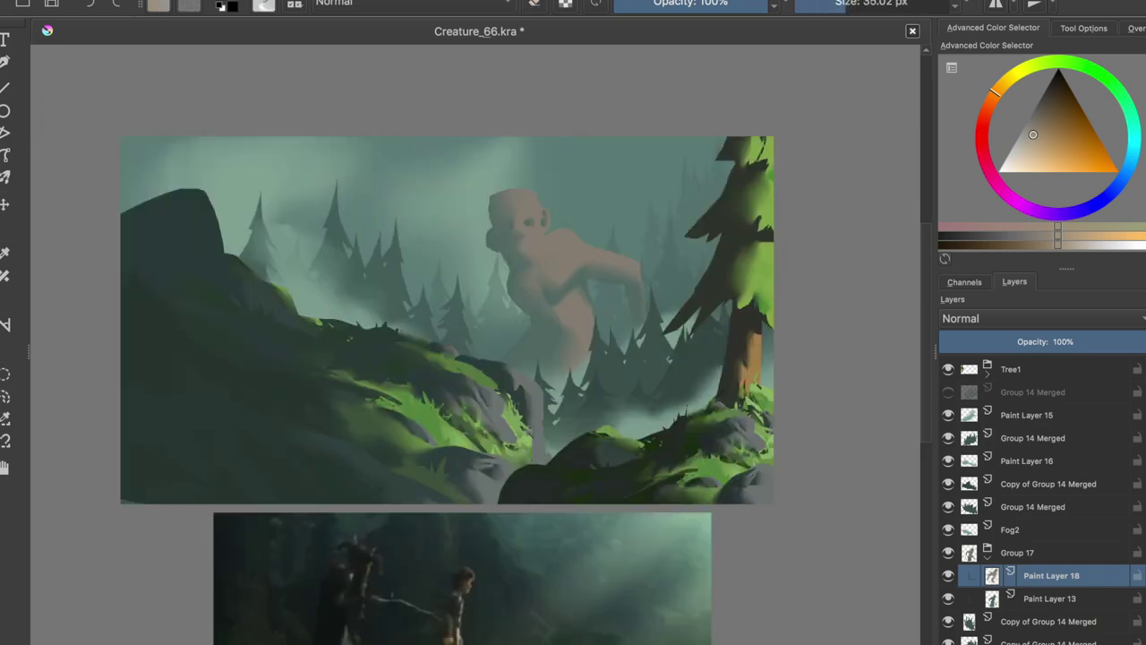
pyautogui.press('e')
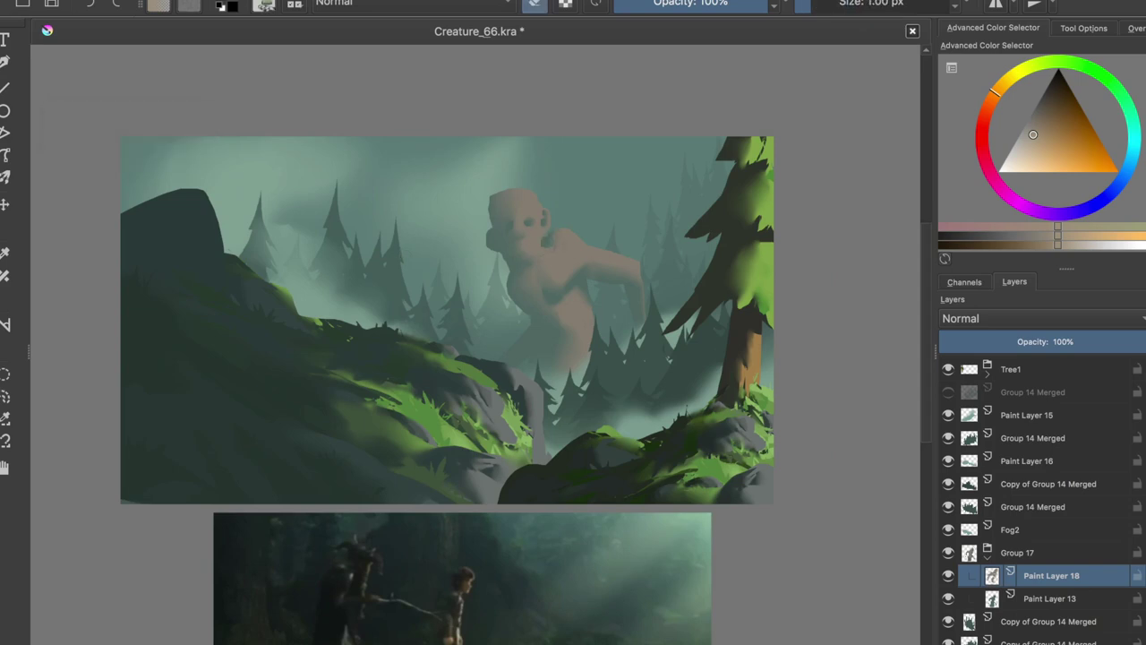
pyautogui.press('/')
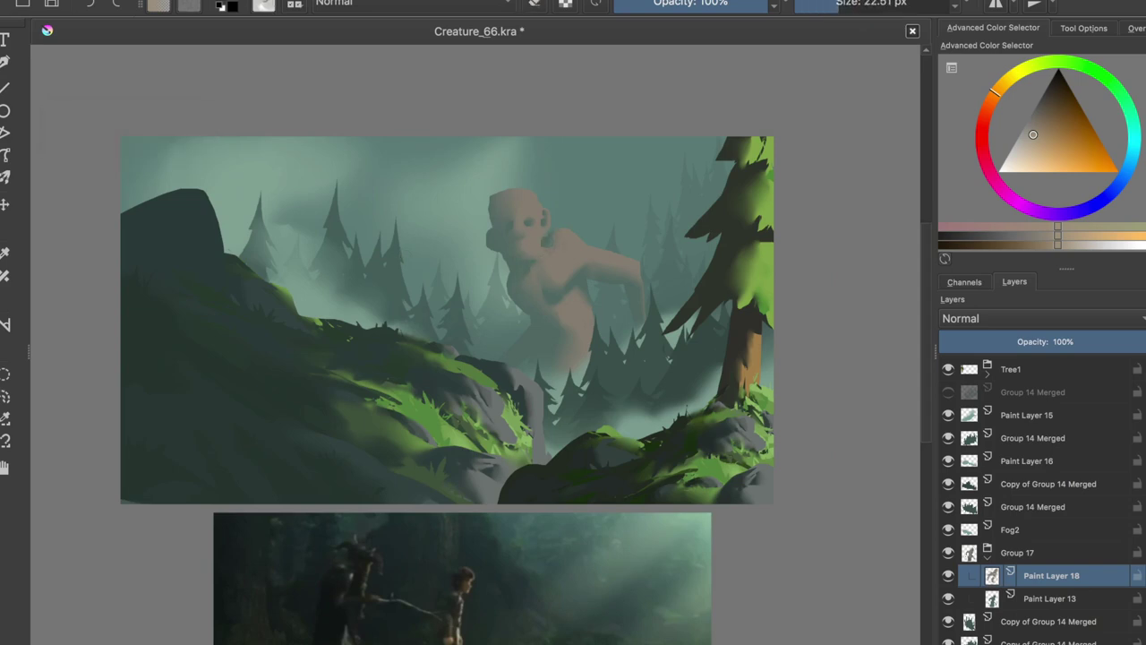
# - Desaturate the creature further toward a muted grey
pyautogui.press('m')
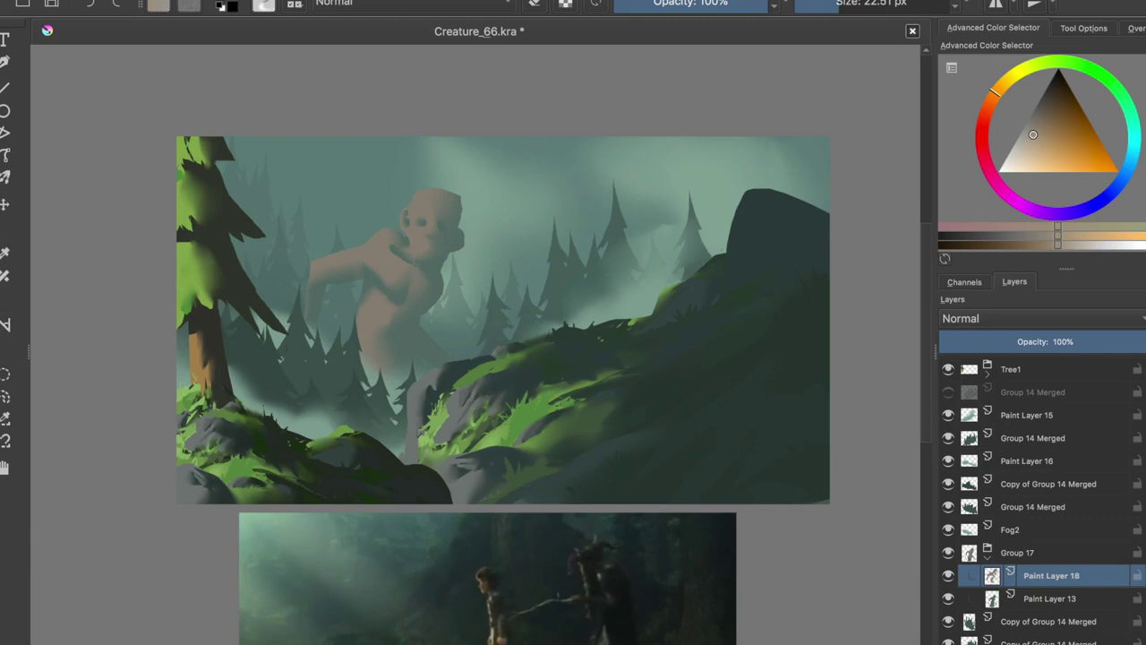
pyautogui.hotkey('ctrl', 'u')
pyautogui.moveTo(940, 261); pyautogui.dragTo(895, 262)
pyautogui.press('Return')
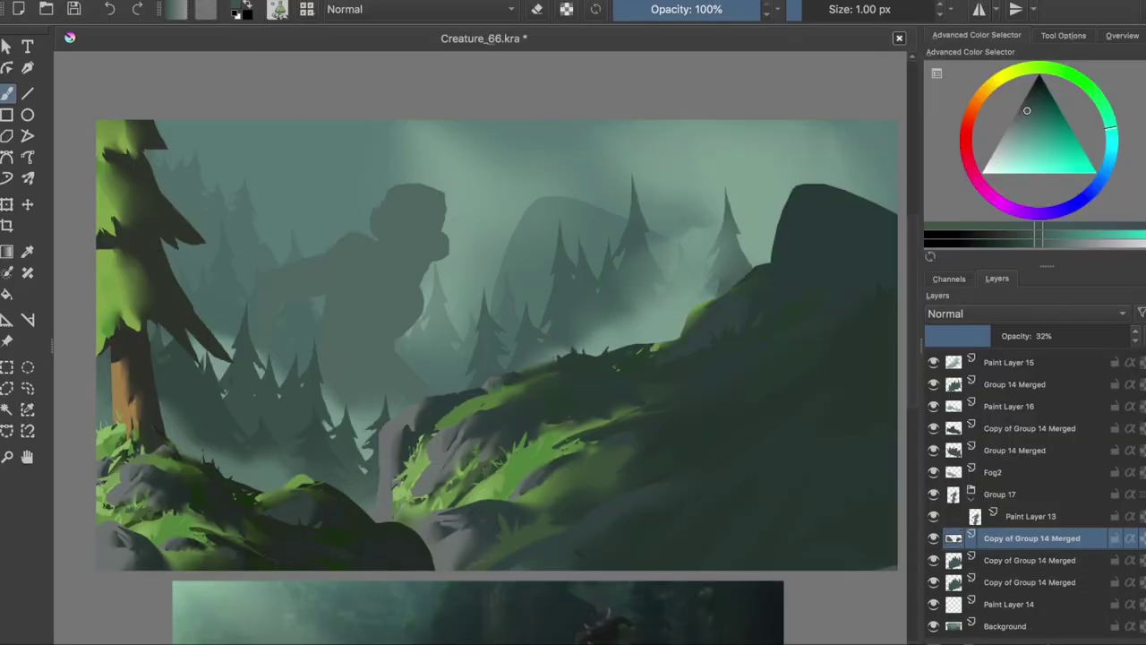
# - Select the Front layer with a soft airbrush preset, checking the composition in mirrored view
pyautogui.press('m')
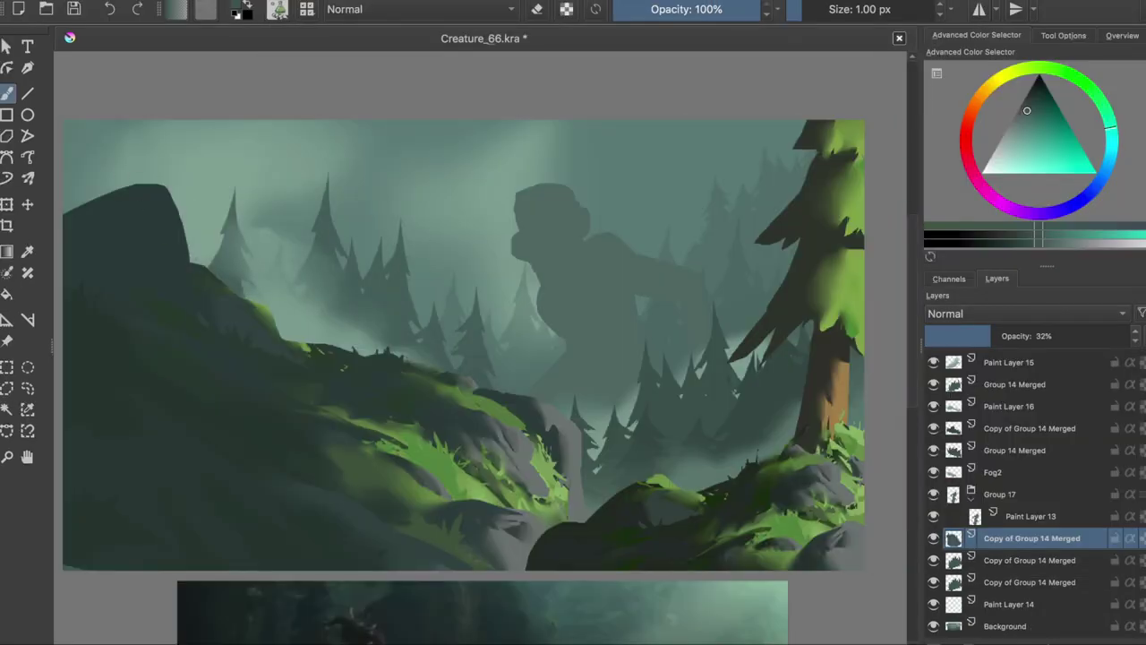
pyautogui.press('m')
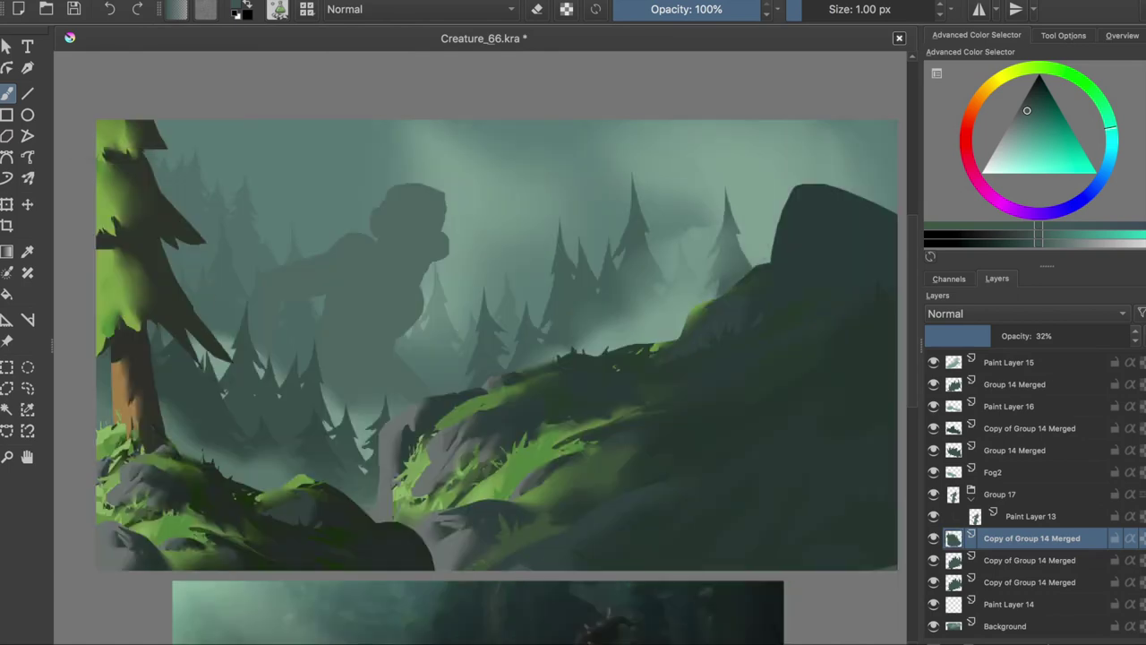
pyautogui.click(315, 504)
pyautogui.press('/')
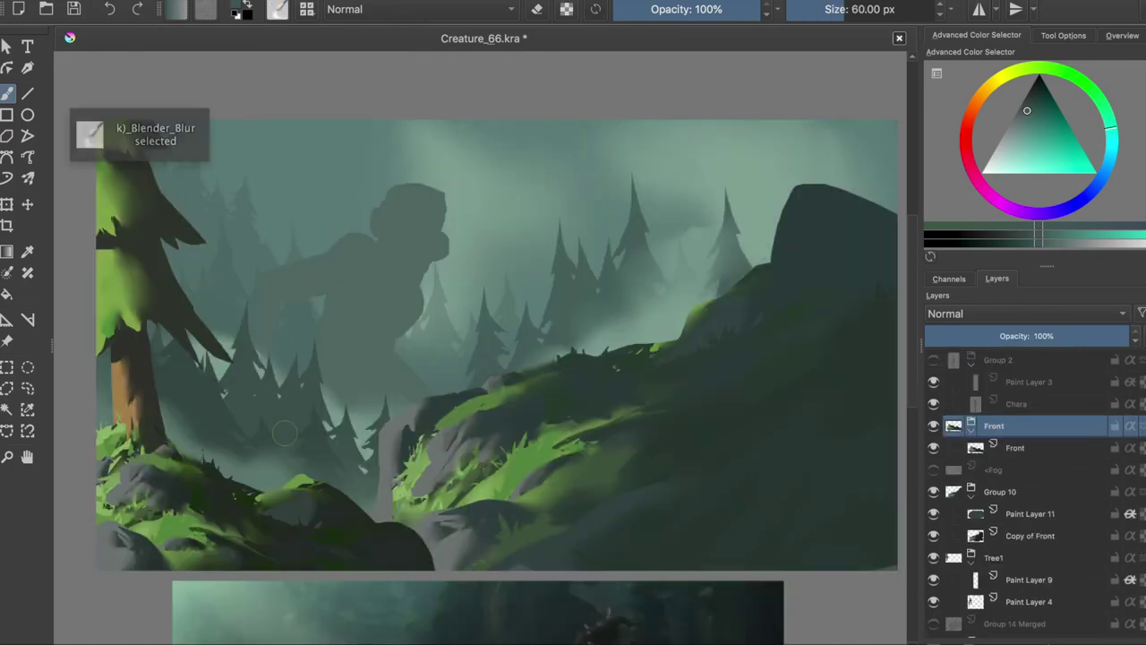
pyautogui.press('m')
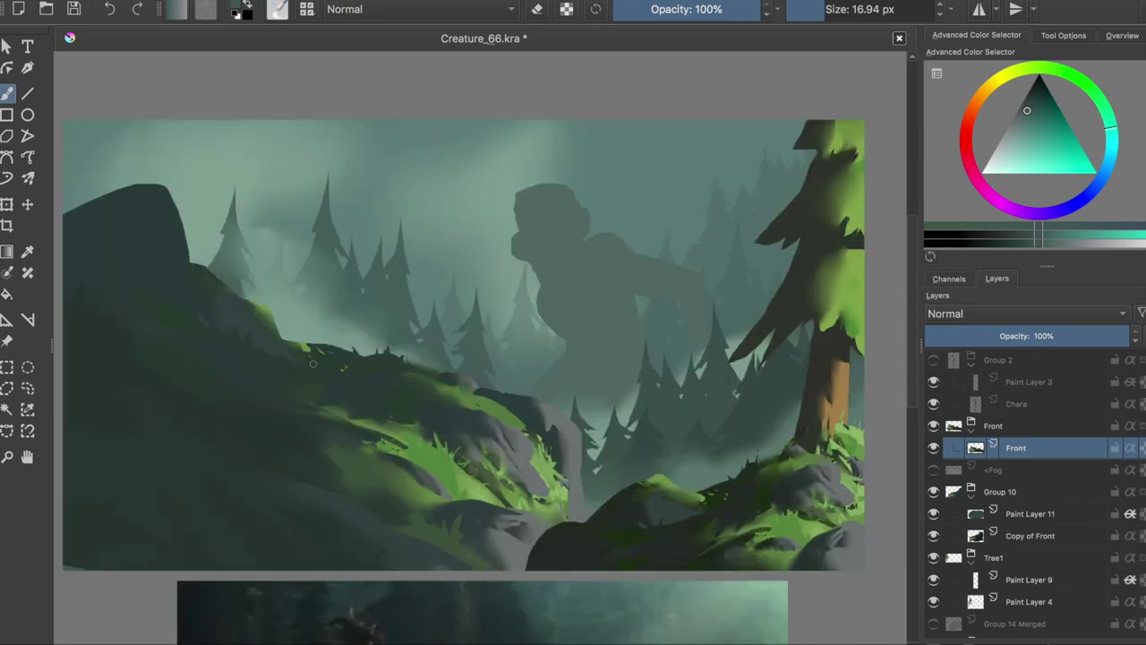
pyautogui.press('e')
pyautogui.press('m')
# - Show the Fog layer, move it over the lower forest at 43% opacity, and save
pyautogui.click(934, 470)
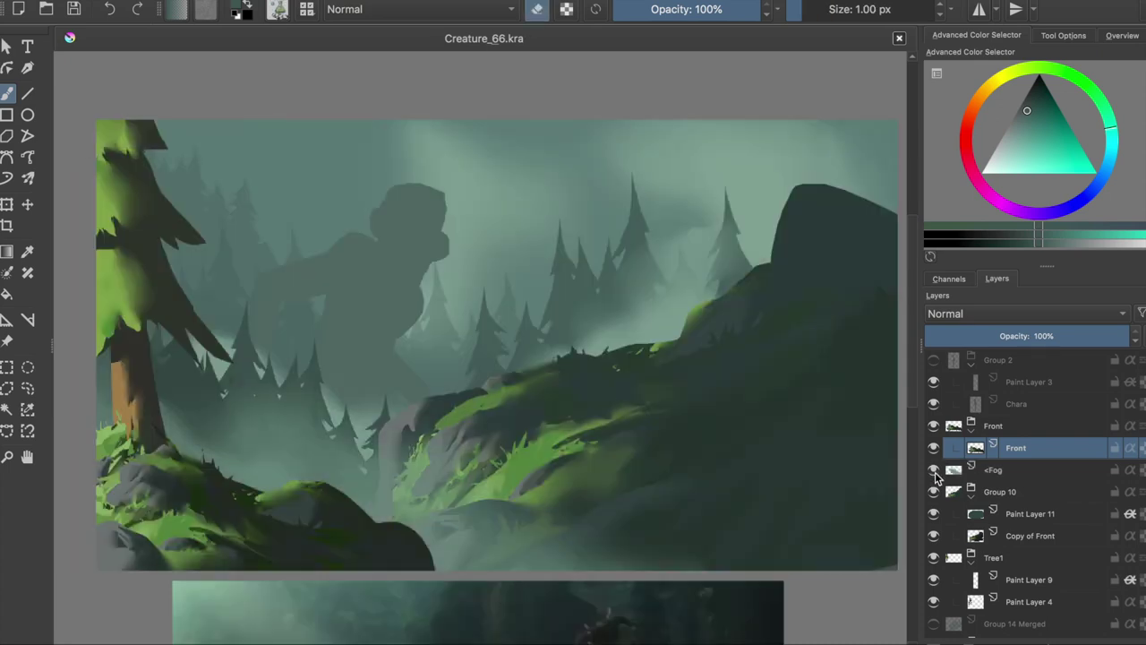
pyautogui.click(994, 470)
pyautogui.press('t')
pyautogui.moveTo(634, 469)
pyautogui.mouseDown()
pyautogui.moveTo(422, 456)
pyautogui.moveTo(795, 522)
pyautogui.moveTo(790, 586)
pyautogui.mouseUp()
pyautogui.press('b')
pyautogui.press('m')
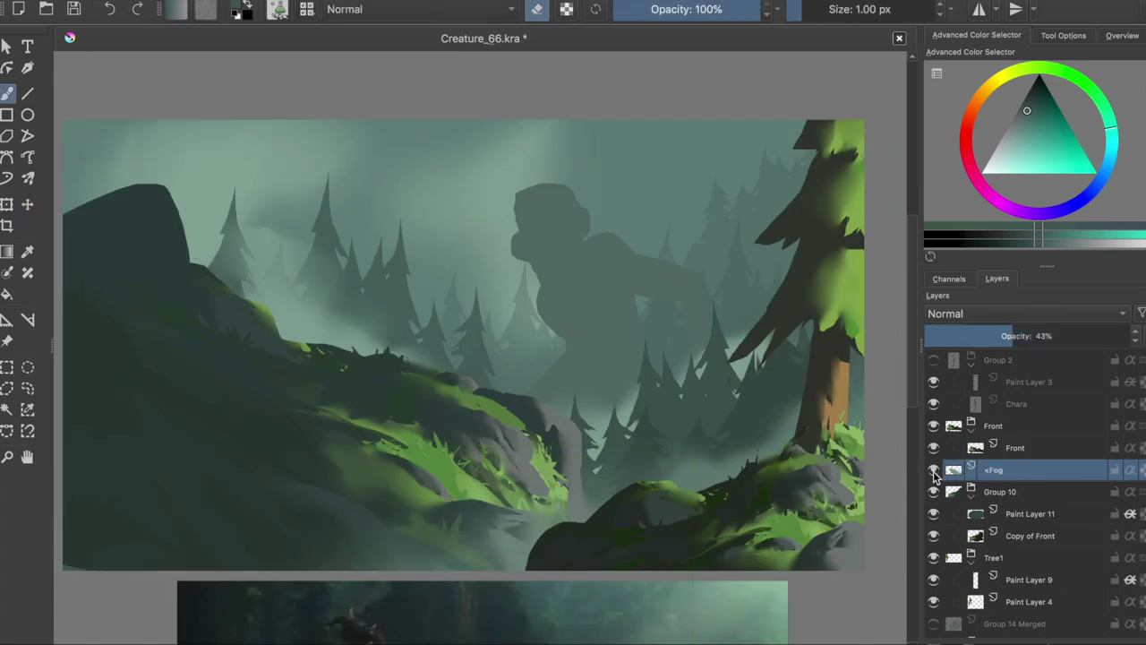
pyautogui.click(994, 448)
pyautogui.scroll(-5, 973, 493)
pyautogui.hotkey('ctrl', 's')
# - Set the lower Copy of Group 14 Merged layer to 28% opacity
pyautogui.click(1029, 538)
pyautogui.click(977, 341)
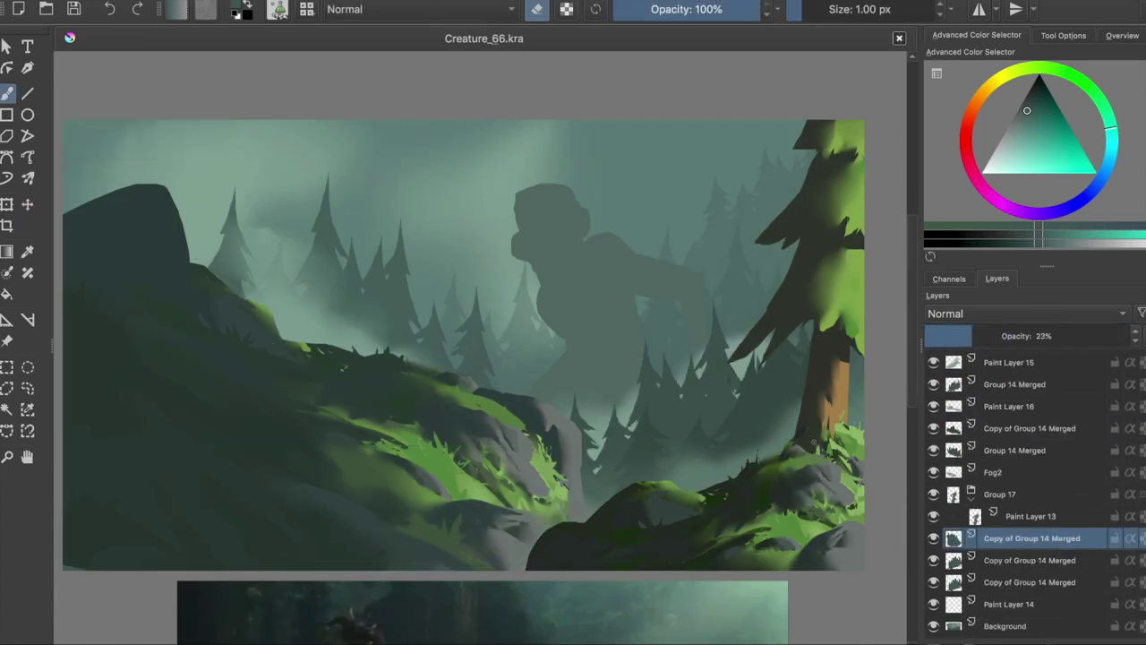
pyautogui.click(984, 559)
pyautogui.click(982, 338)
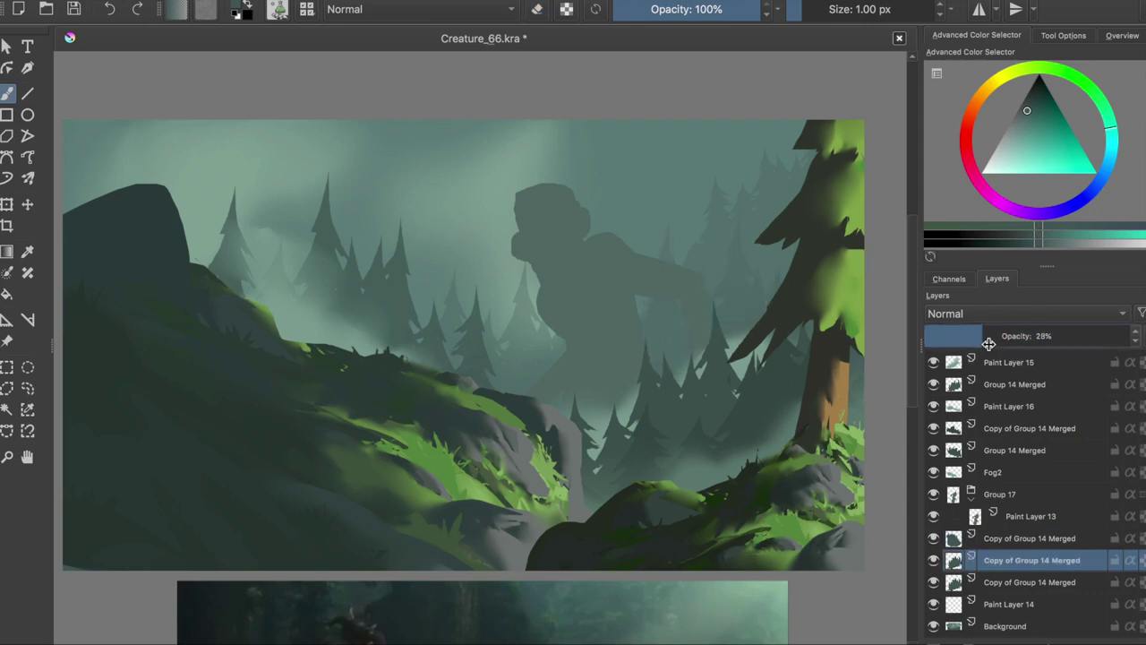
pyautogui.press('e')
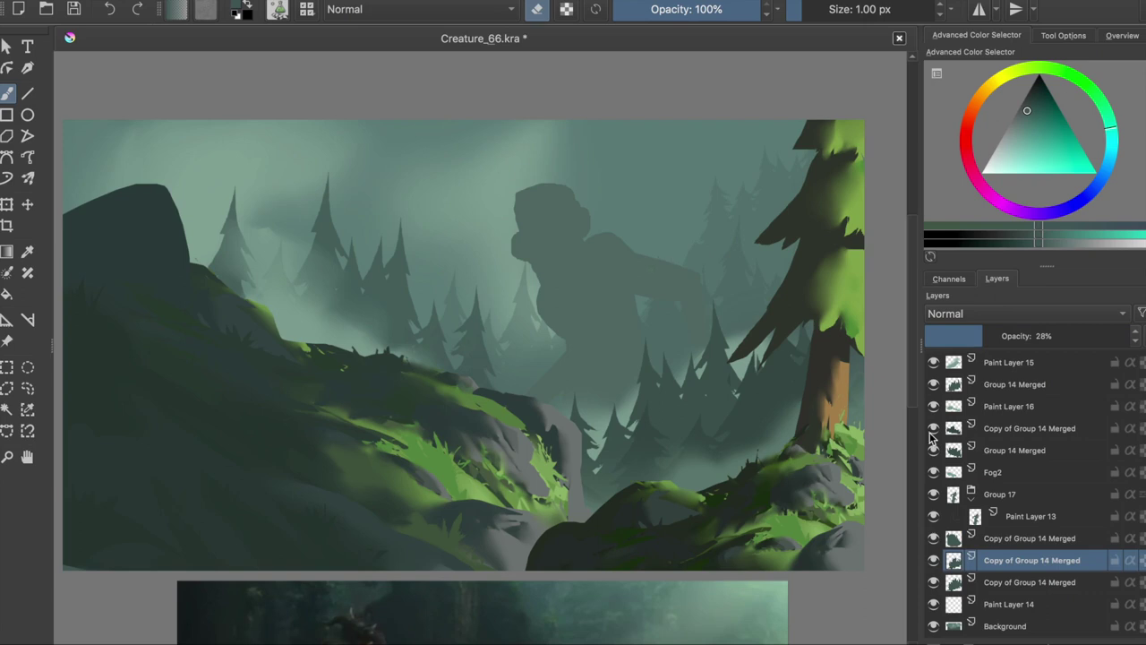
# - Darken the background trees by setting the upper Copy of Group 14 Merged layer to 37% opacity
pyautogui.click(1029, 539)
pyautogui.moveTo(1018, 335); pyautogui.dragTo(1130, 336)
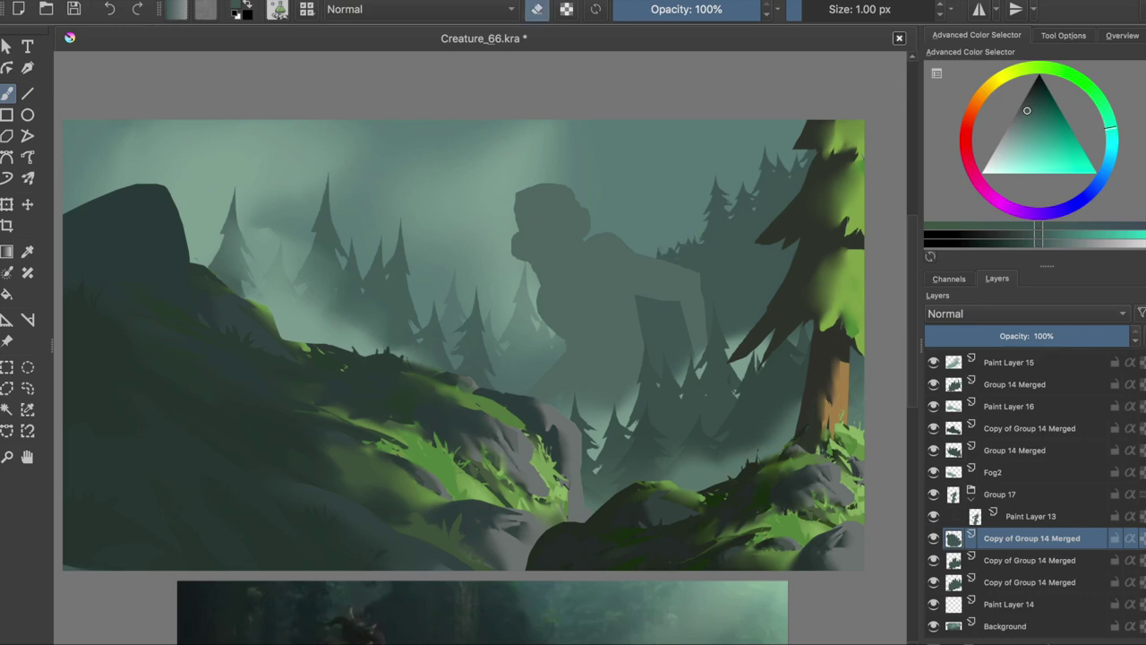
pyautogui.press('m')
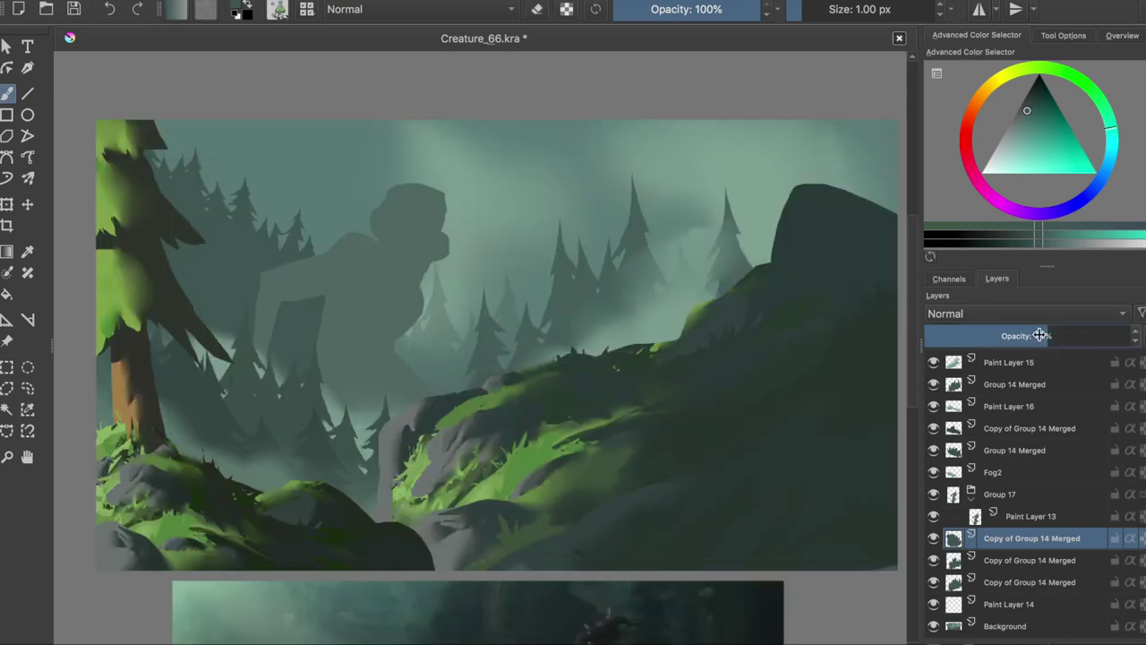
pyautogui.moveTo(1039, 336); pyautogui.dragTo(1000, 336)
pyautogui.press('m')
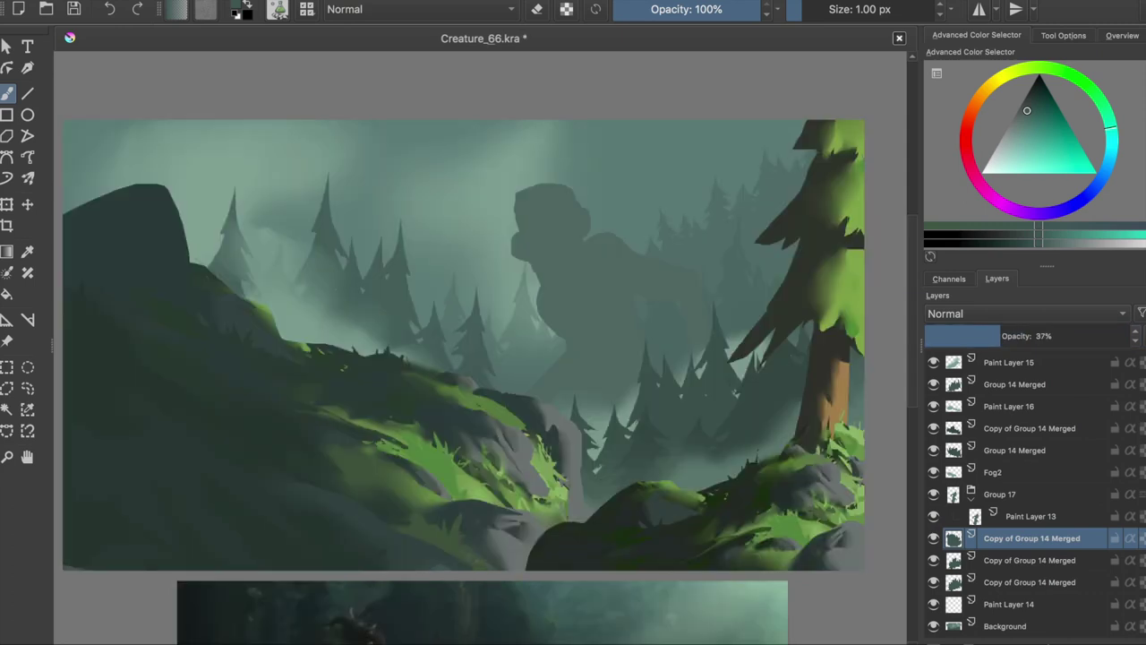
# - Review the Group 14 Merged and its copy layers, toggling eraser mode, and save
pyautogui.click(932, 567)
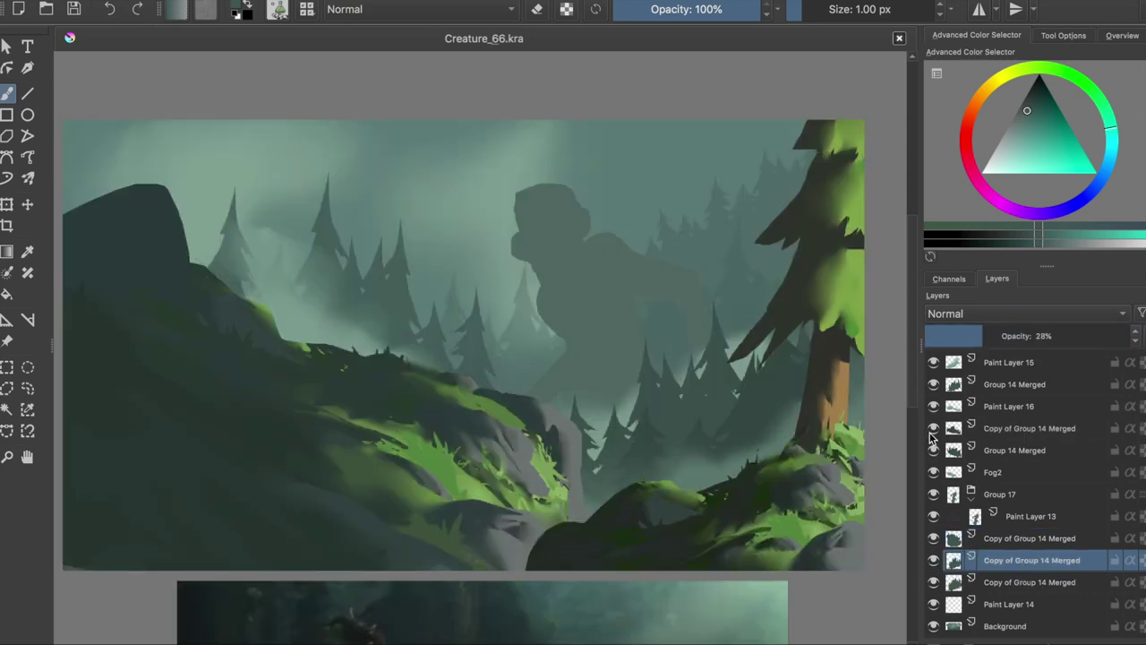
pyautogui.click(945, 453)
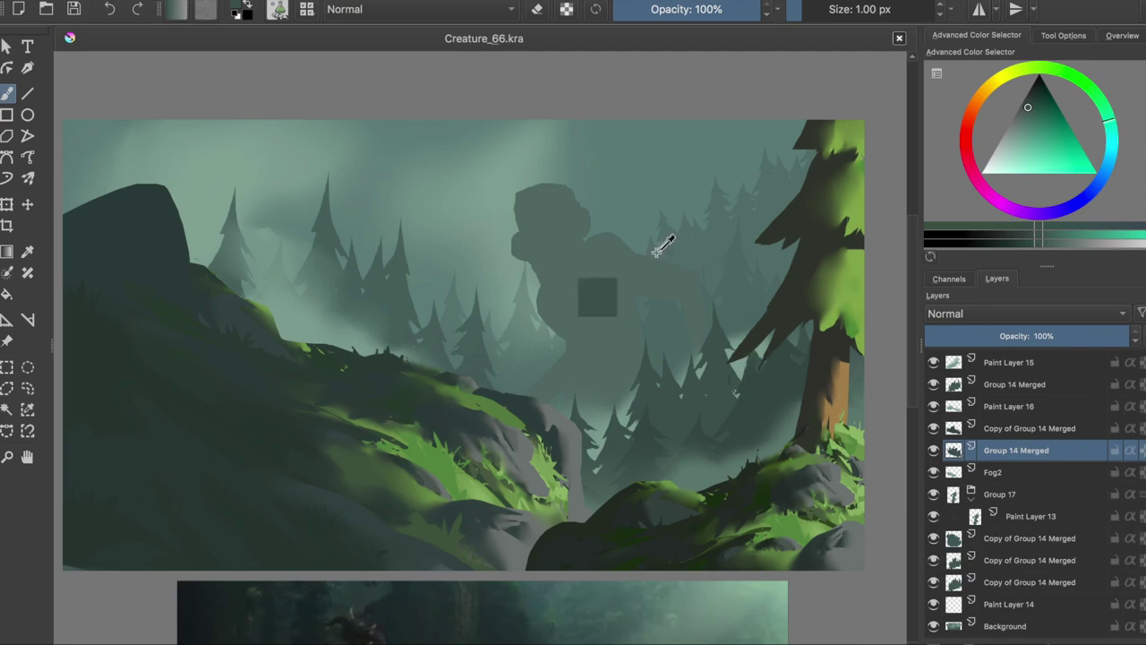
pyautogui.press('m')
pyautogui.press('m')
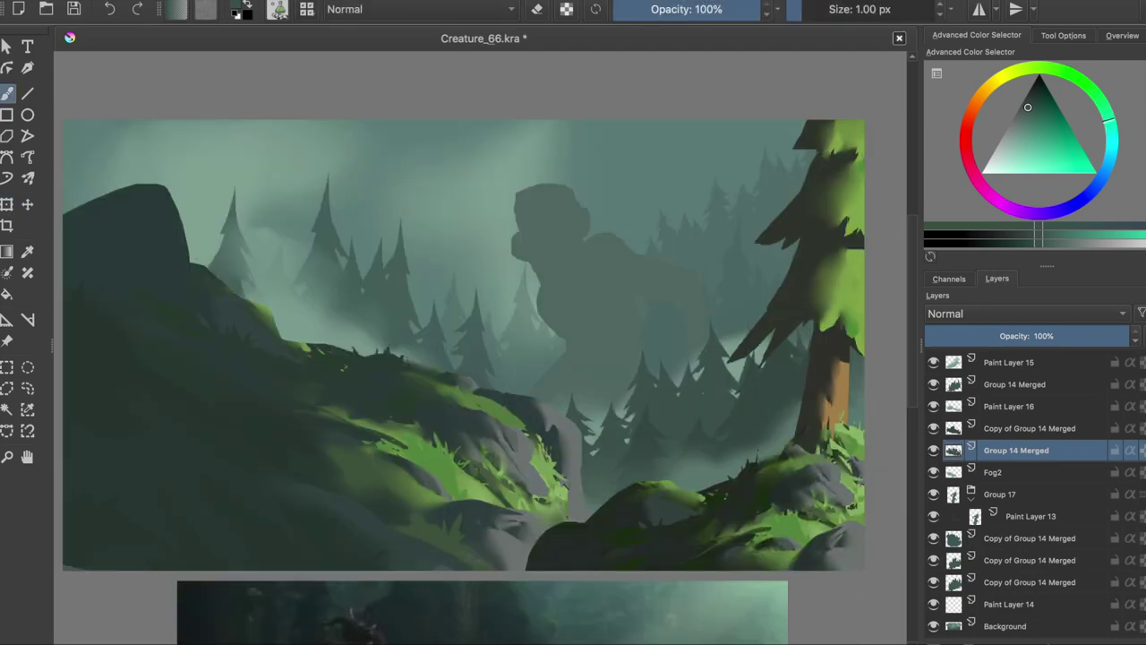
pyautogui.hotkey('ctrl', 's')
pyautogui.press('e')
pyautogui.click(941, 565)
pyautogui.click(1016, 384)
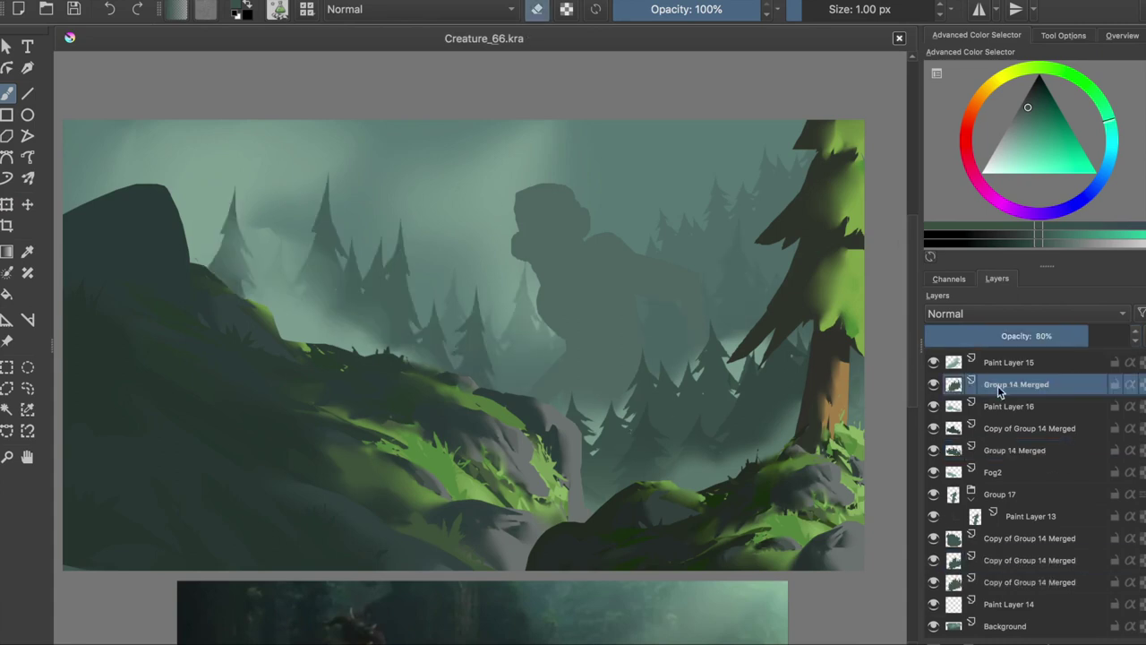
pyautogui.press('e')
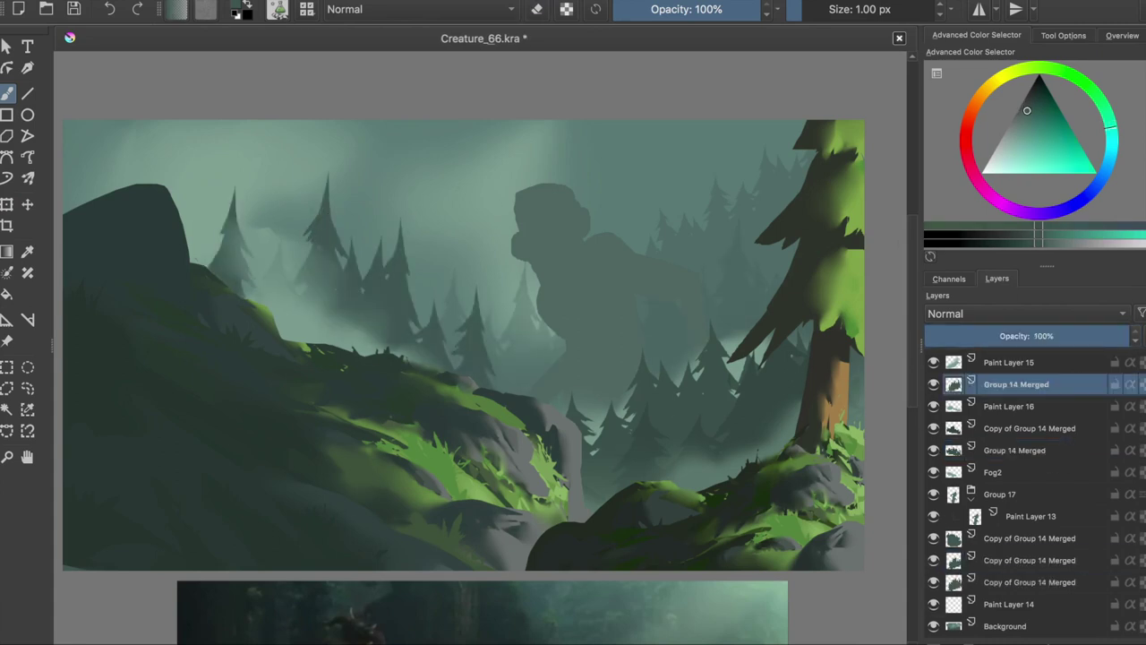
pyautogui.press('e')
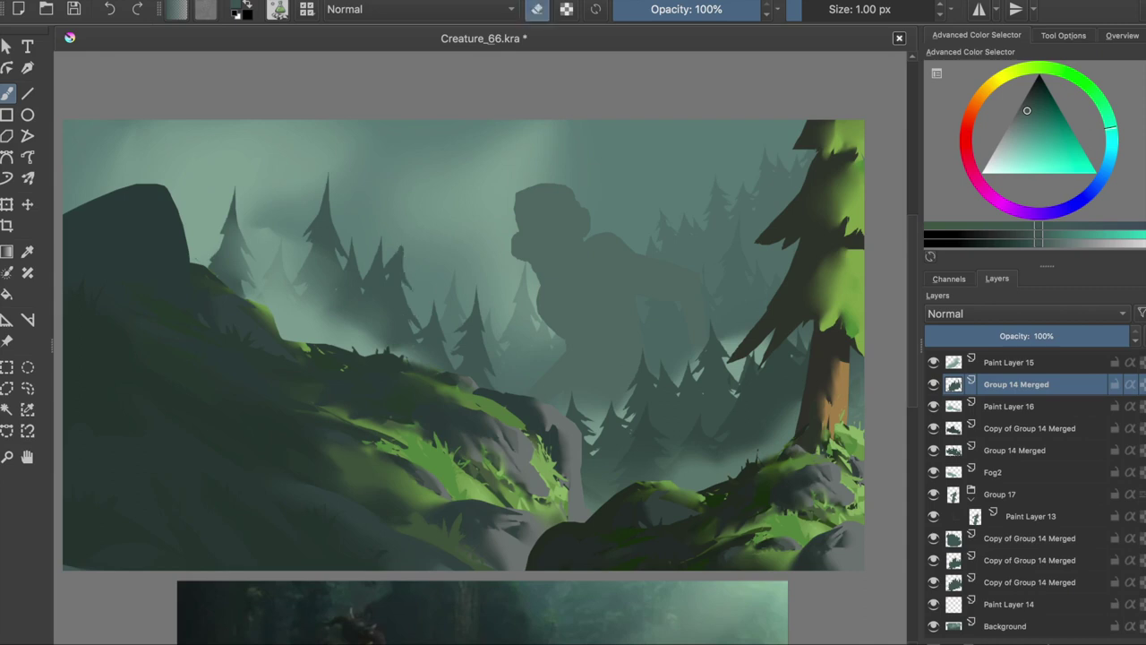
pyautogui.press('e')
pyautogui.hotkey('ctrl', 's')
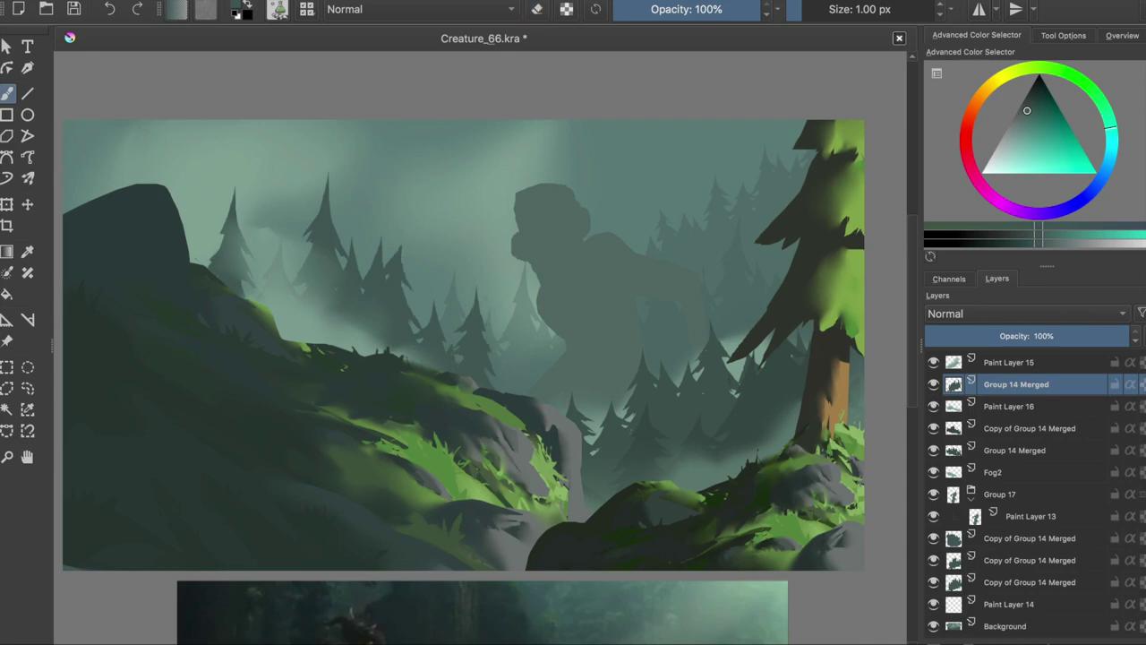
# - Select Paint Layer 15 and undo a test mark on the canvas
pyautogui.click(1009, 362)
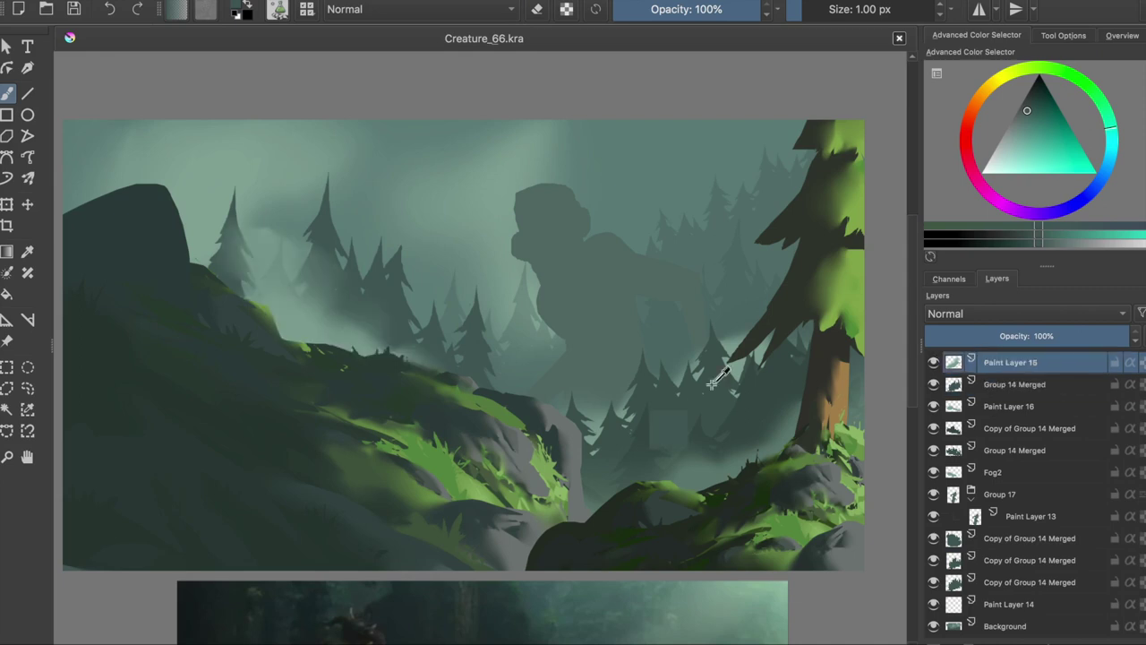
pyautogui.click(220, 239)
pyautogui.hotkey('ctrl', 'z')
pyautogui.scroll(3, 934, 445)
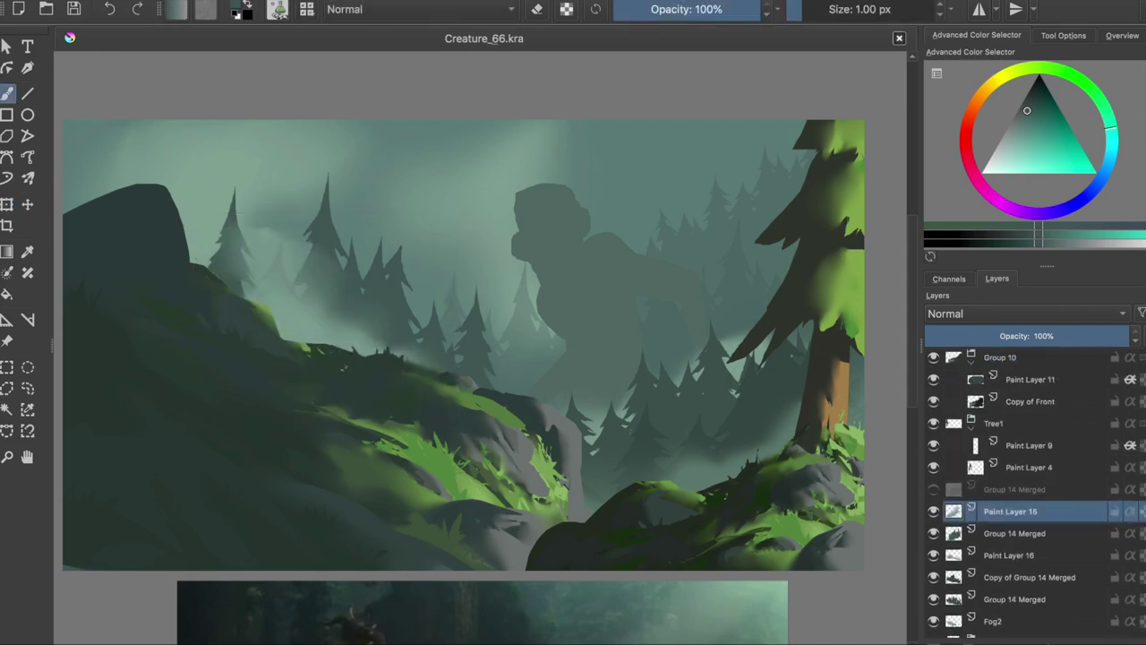
# - Duplicate Fog2, raise it in the stack, shift it across the forest, and set 40% opacity
pyautogui.scroll(-2, 934, 445)
pyautogui.click(956, 524)
pyautogui.hotkey('ctrl', 'j')
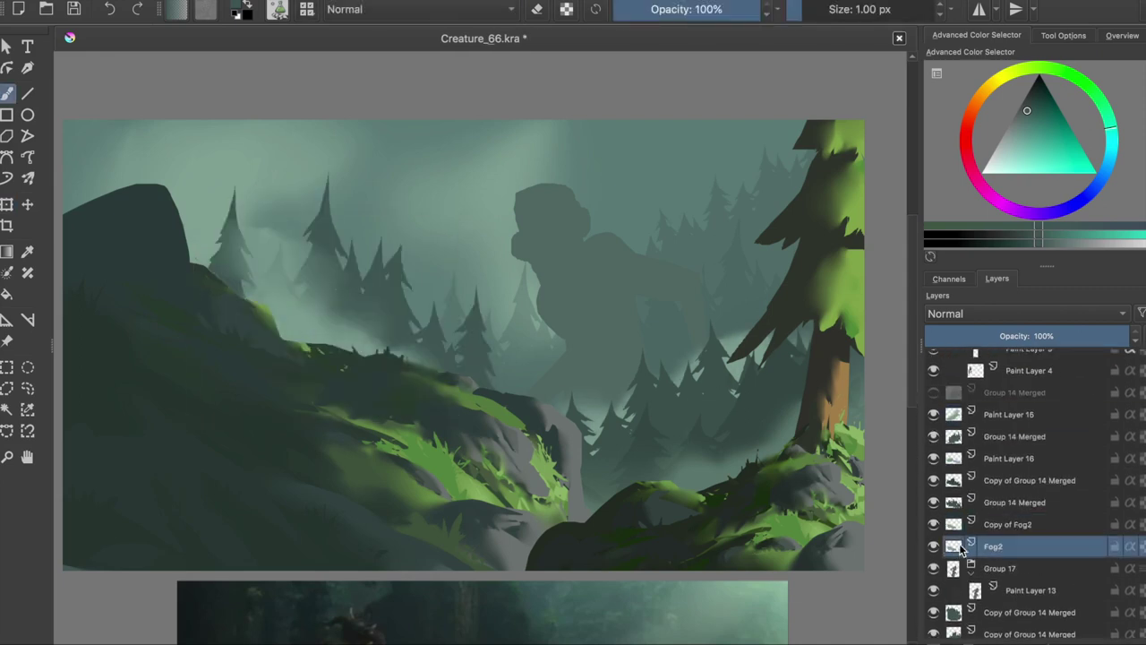
pyautogui.moveTo(933, 482); pyautogui.dragTo(958, 505)
pyautogui.press('t')
pyautogui.moveTo(788, 317); pyautogui.dragTo(770, 440)
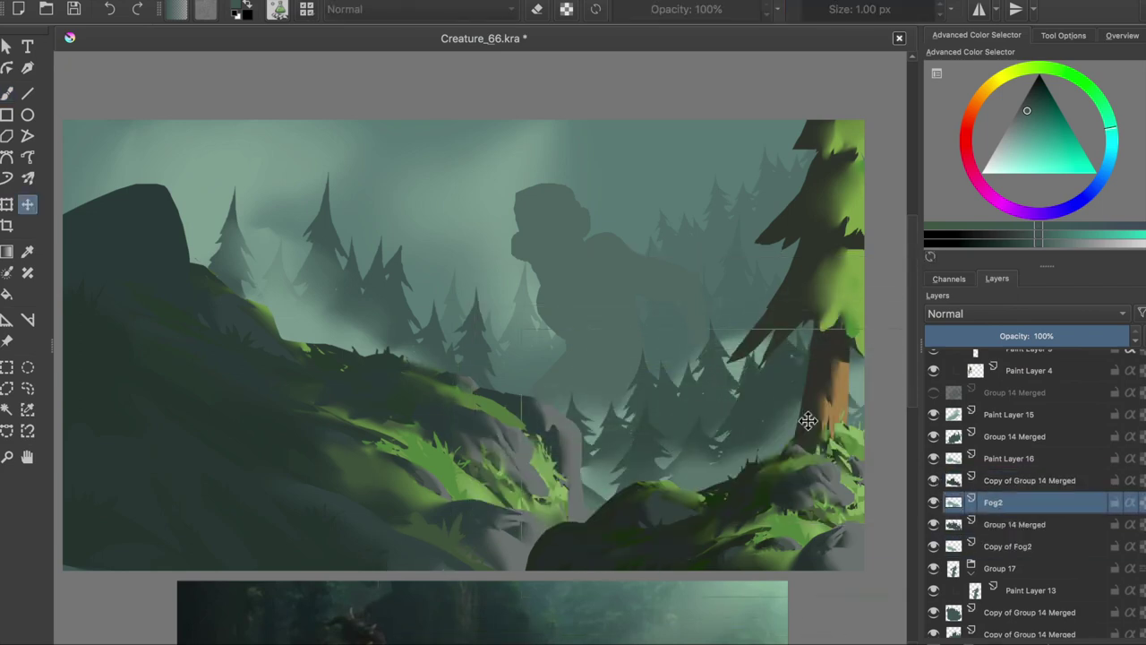
pyautogui.moveTo(1036, 335); pyautogui.dragTo(1007, 336)
# - Reposition the Copy of Fog2 layer leftward on the canvas and pick a large soft brush
pyautogui.press('m')
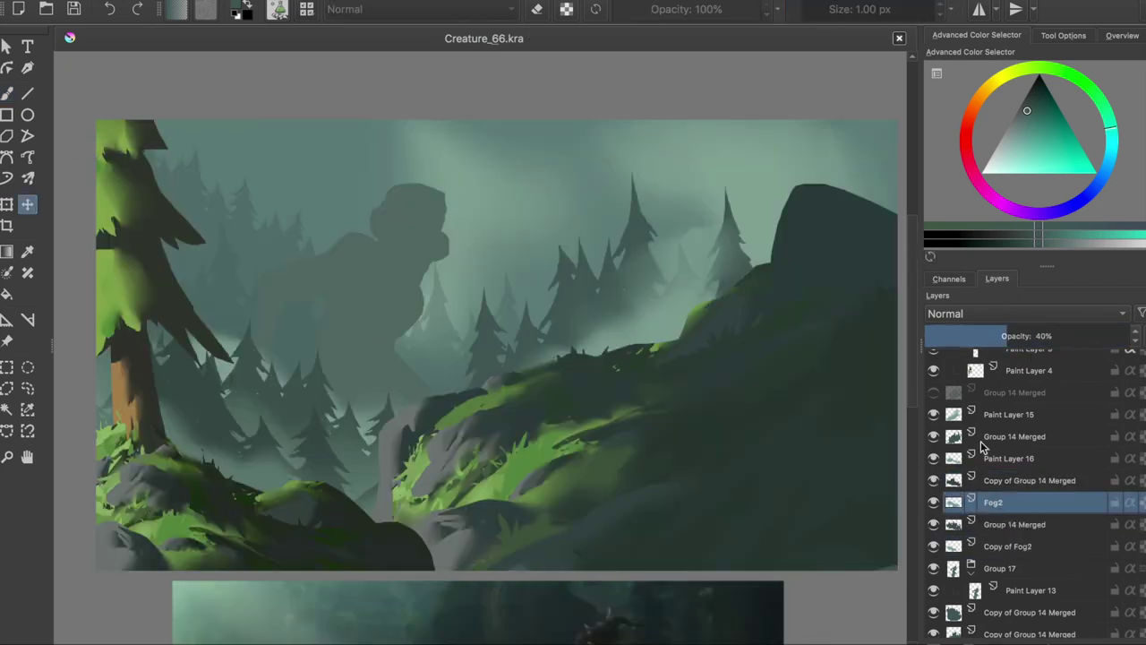
pyautogui.click(1003, 546)
pyautogui.moveTo(747, 445); pyautogui.dragTo(373, 378)
pyautogui.press('b')
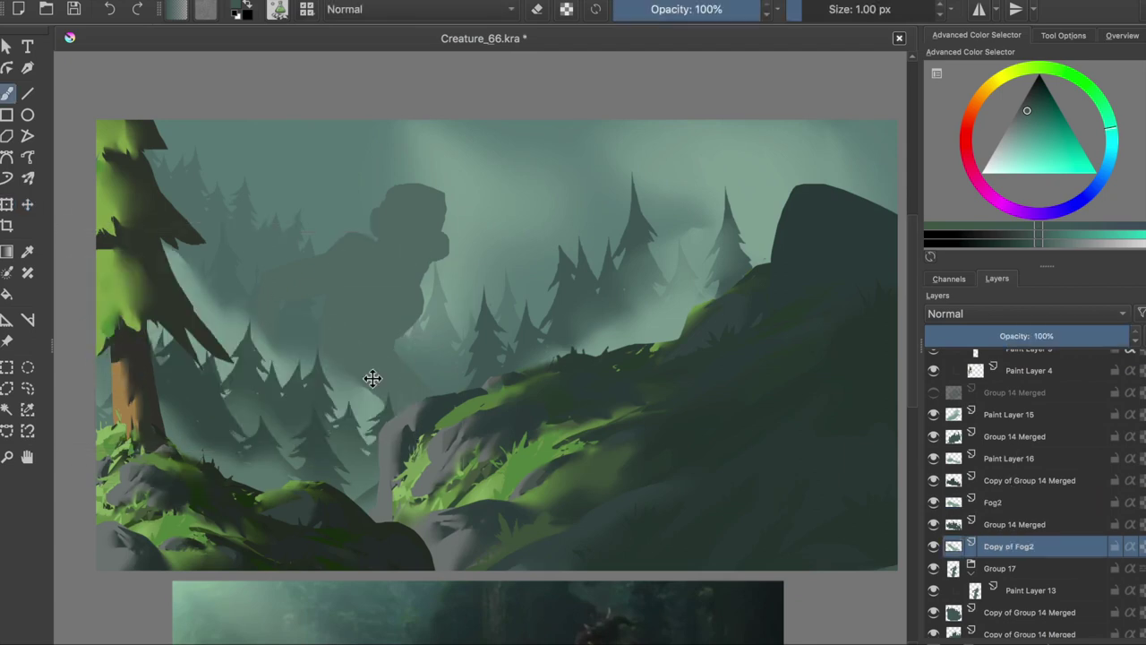
pyautogui.press('/')
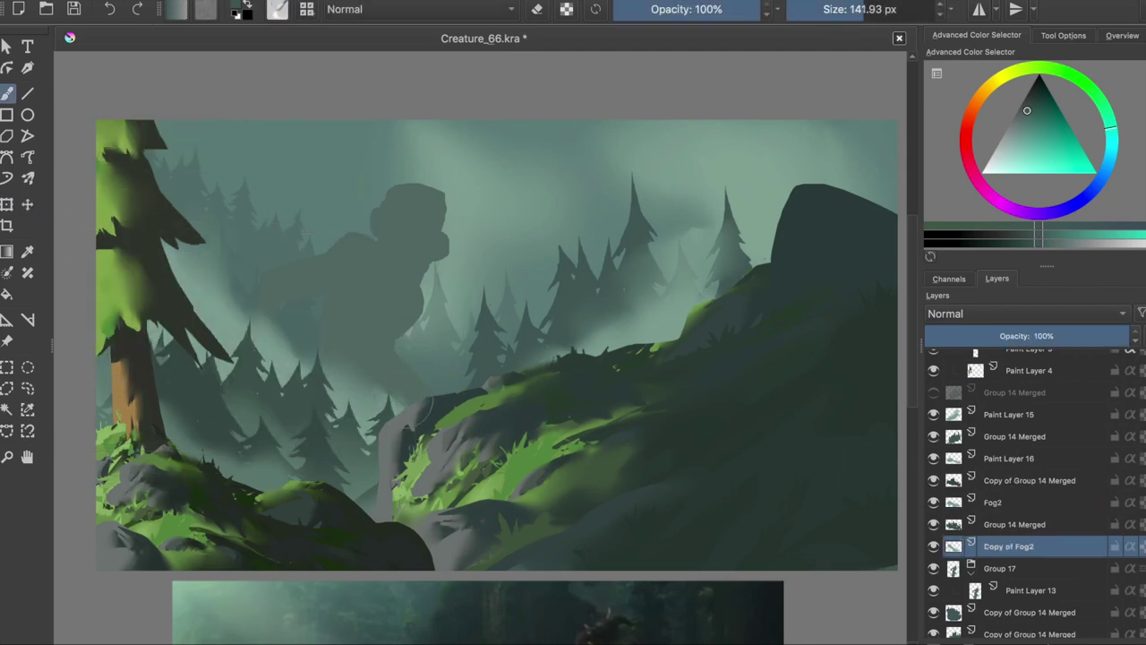
pyautogui.press('m')
pyautogui.press('[')
pyautogui.press('[')
pyautogui.press('m')
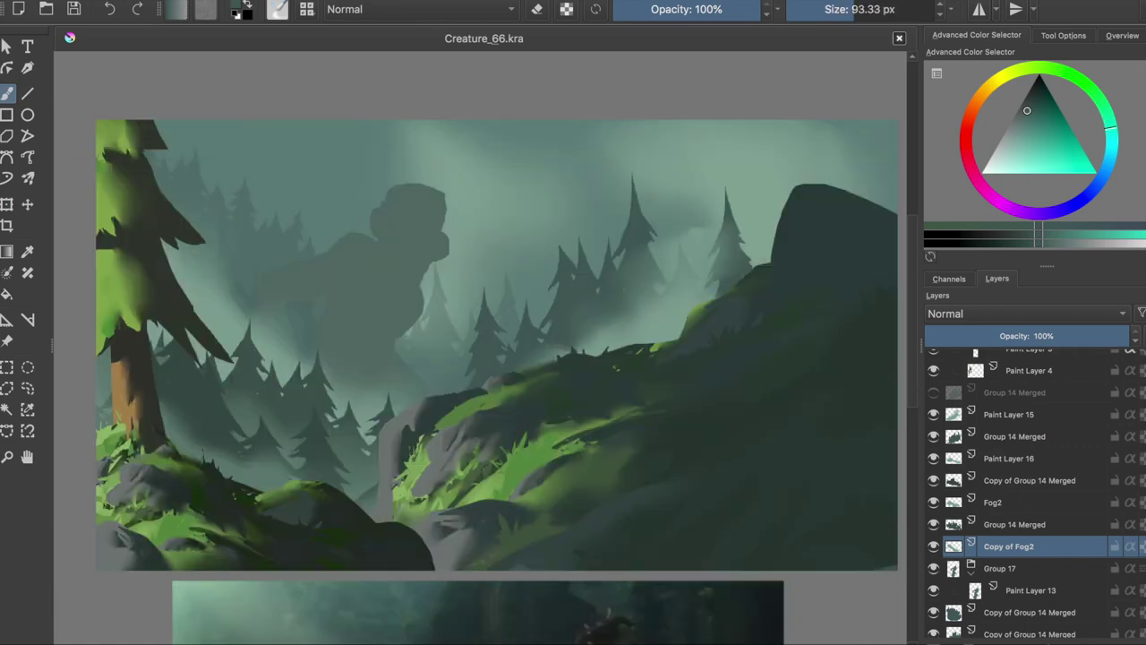
# - Nudge the Group 10 foreground slightly right and up, then commit the transform
pyautogui.press('t')
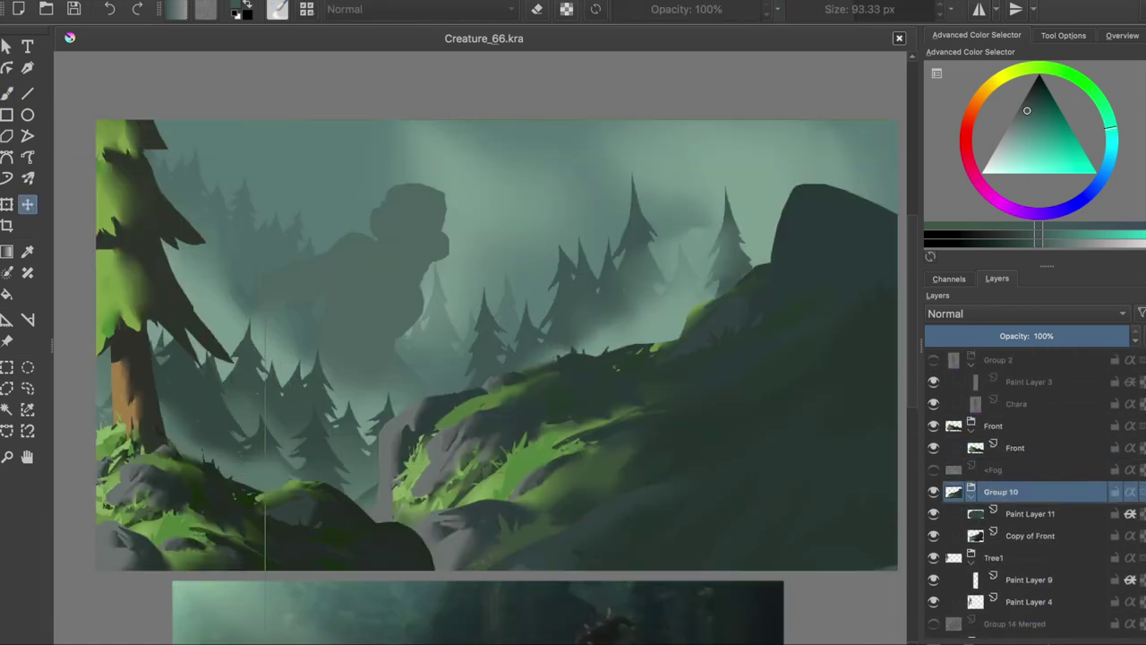
pyautogui.click(1062, 35)
pyautogui.click(975, 35)
pyautogui.moveTo(263, 453)
pyautogui.mouseDown()
pyautogui.moveTo(417, 403)
pyautogui.moveTo(208, 445)
pyautogui.mouseUp()
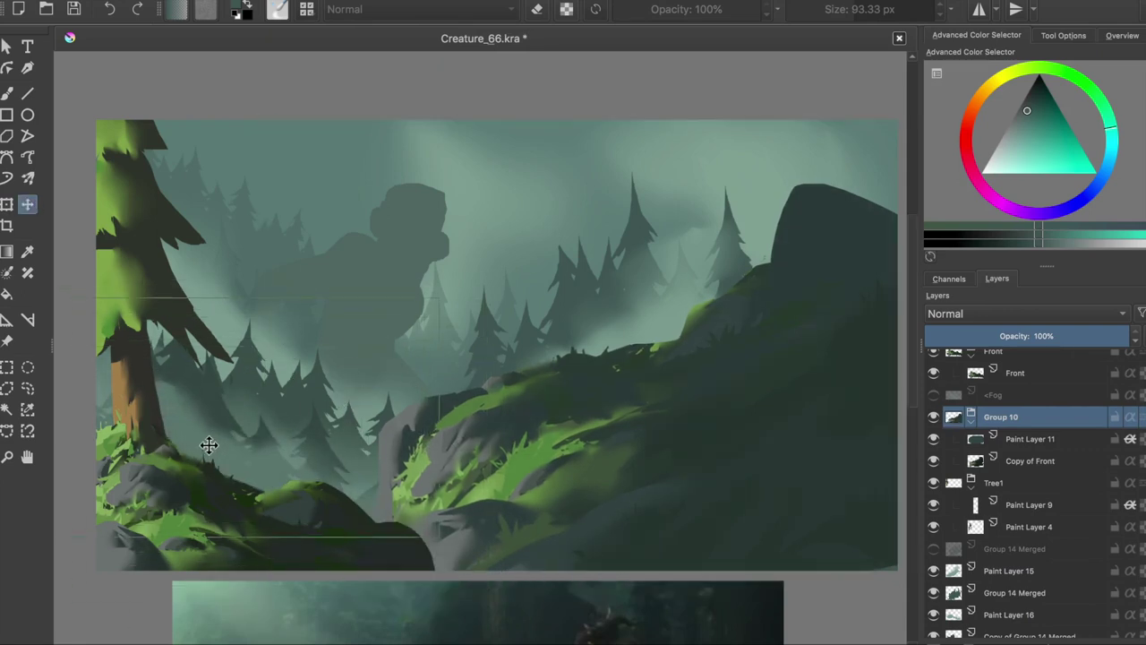
pyautogui.moveTo(205, 436); pyautogui.dragTo(223, 430)
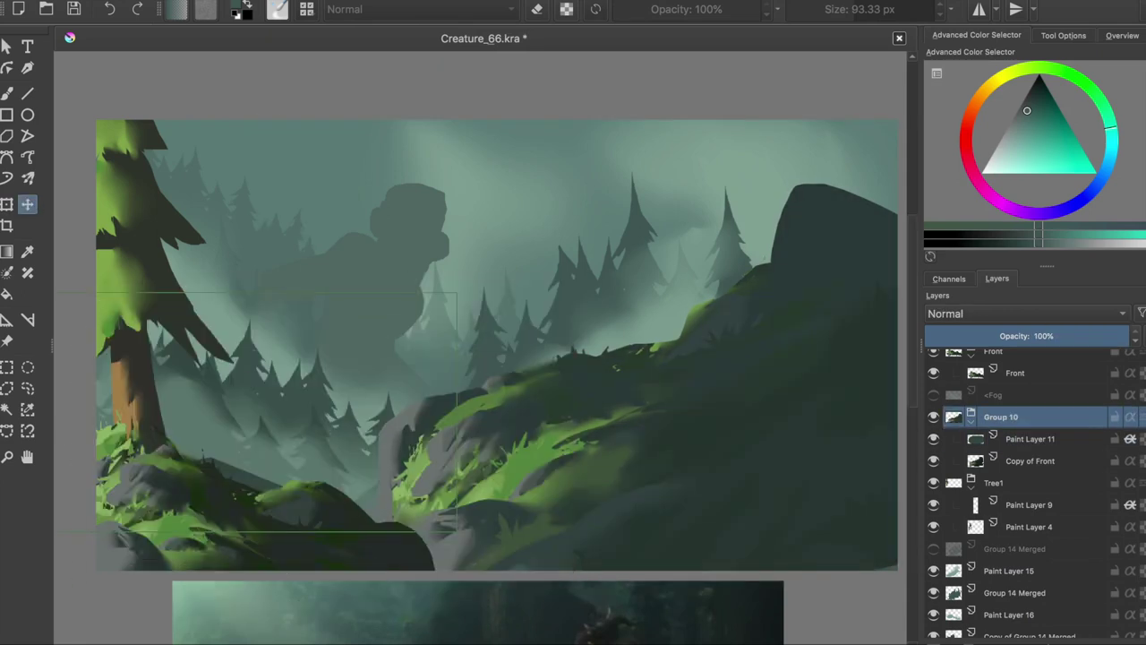
pyautogui.hotkey('ctrl', 't')
pyautogui.press('t')
pyautogui.scroll(-3, 1029, 493)
pyautogui.scroll(-2, 1072, 578)
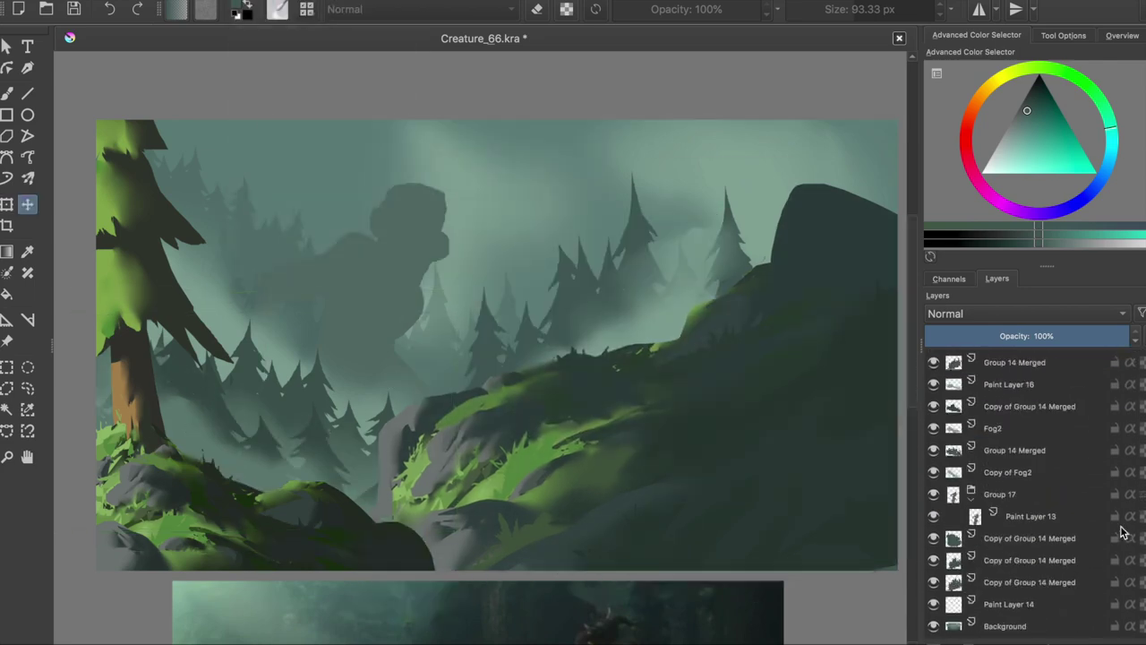
pyautogui.scroll(5, 1029, 564)
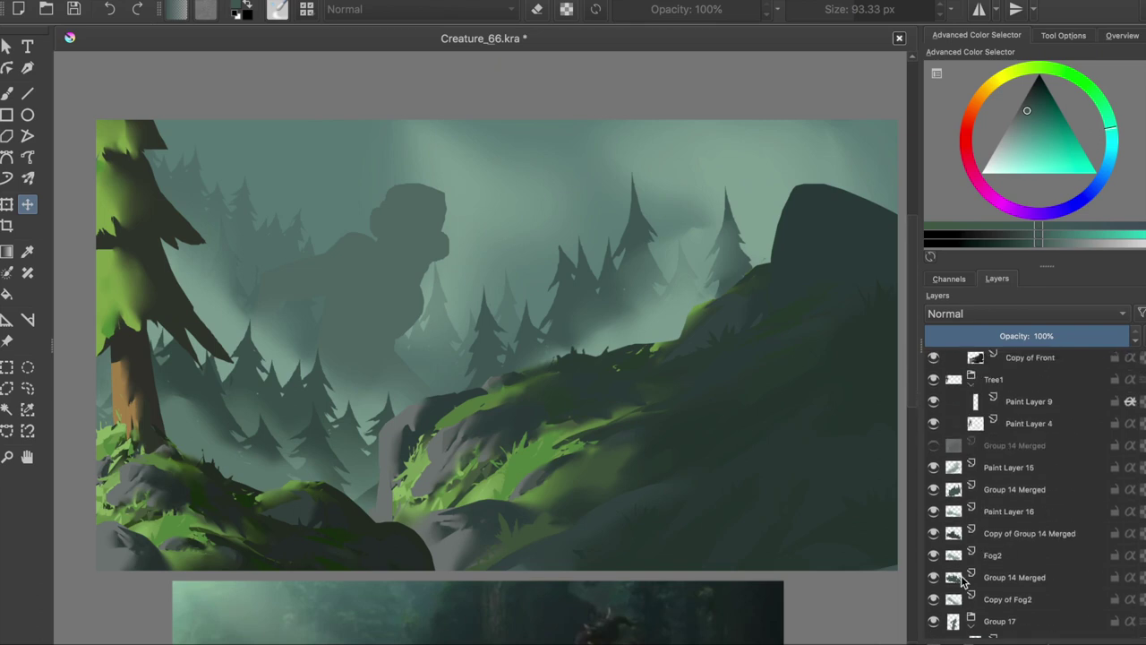
# - Rename the fog layers to fog3 and fog1, set fog1 to 56% opacity, and save
pyautogui.click(1009, 466)
pyautogui.write('fog3')
pyautogui.click(1009, 510)
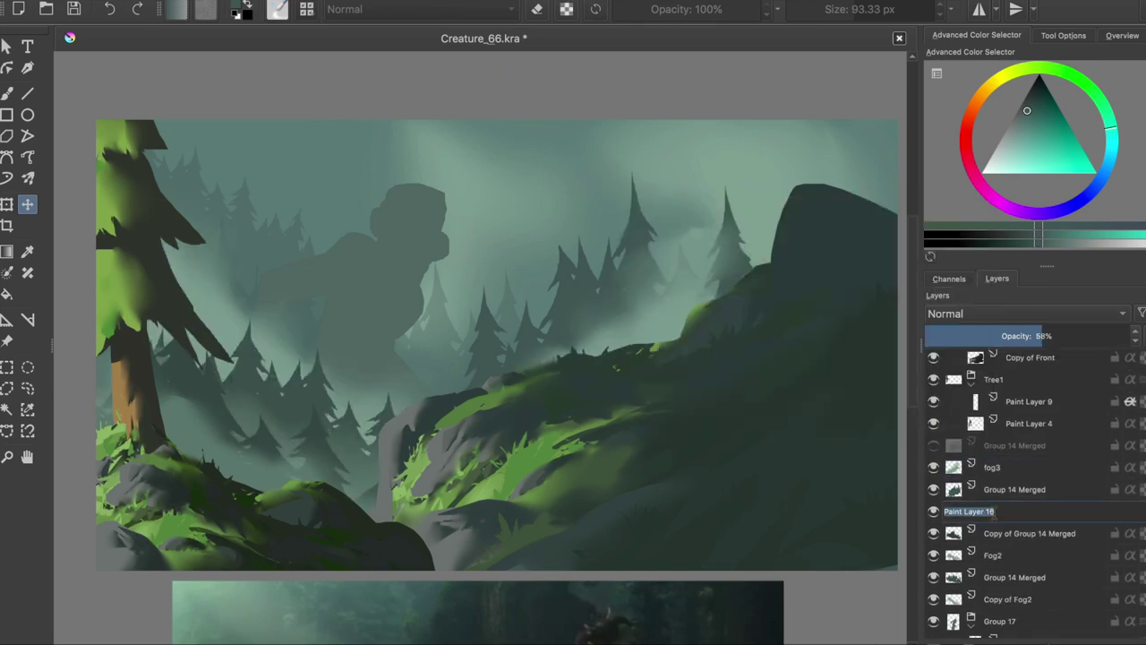
pyautogui.moveTo(1030, 335)
pyautogui.mouseDown()
pyautogui.moveTo(986, 347)
pyautogui.moveTo(1043, 336)
pyautogui.mouseUp()
pyautogui.hotkey('ctrl', 't')
pyautogui.press('b')
pyautogui.press('m')
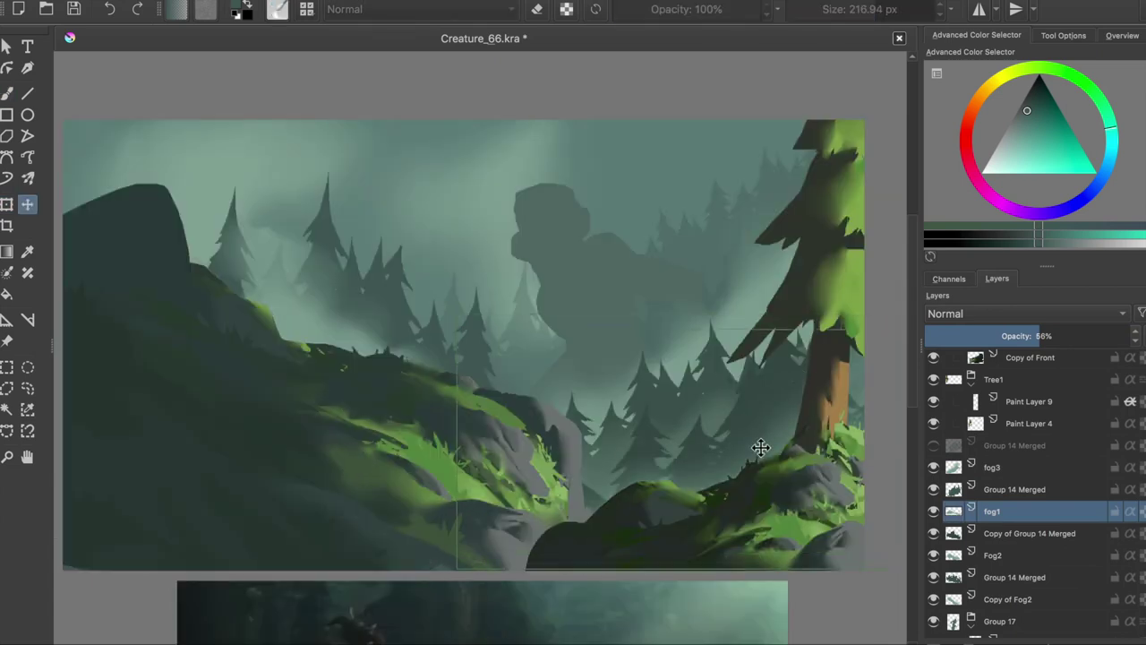
pyautogui.press('m')
pyautogui.hotkey('ctrl', 's')
# - Try moving the Group 17 creature silhouette up and right, then undo the move
pyautogui.press('pageup')
pyautogui.press('pageup')
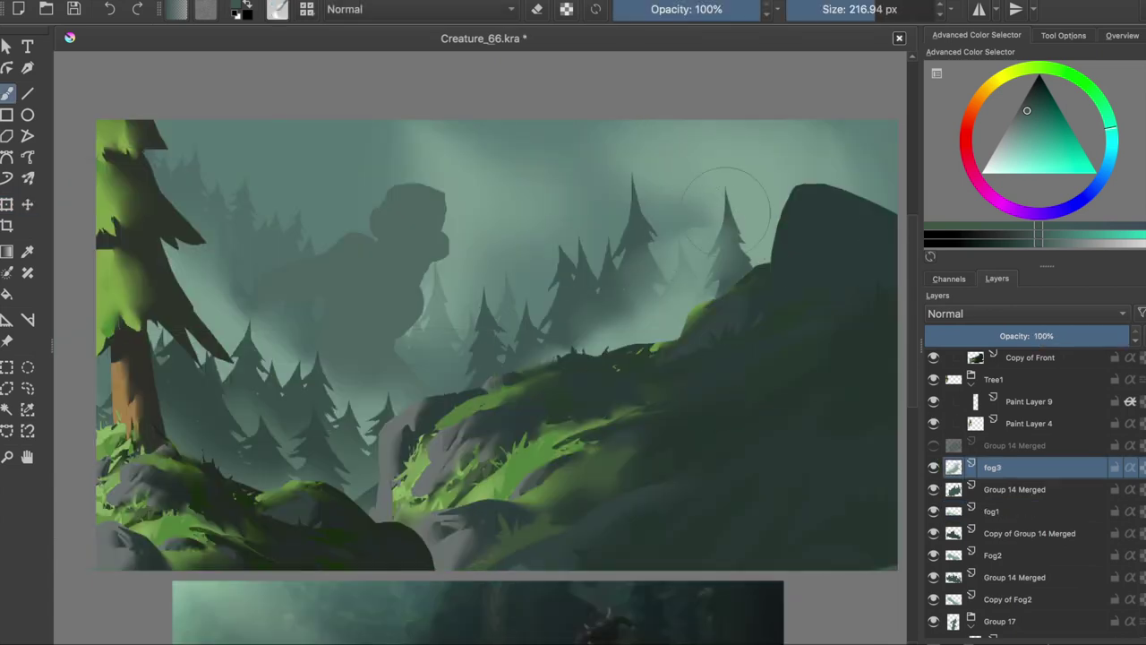
pyautogui.scroll(-2, 1002, 530)
pyautogui.scroll(3, 1002, 530)
pyautogui.scroll(-3, 1002, 530)
pyautogui.click(1002, 530)
pyautogui.press('t')
pyautogui.moveTo(384, 290)
pyautogui.mouseDown()
pyautogui.moveTo(747, 507)
pyautogui.moveTo(558, 204)
pyautogui.mouseUp()
pyautogui.hotkey('ctrl', 'z')
pyautogui.hotkey('ctrl', 'z')
pyautogui.press('b')
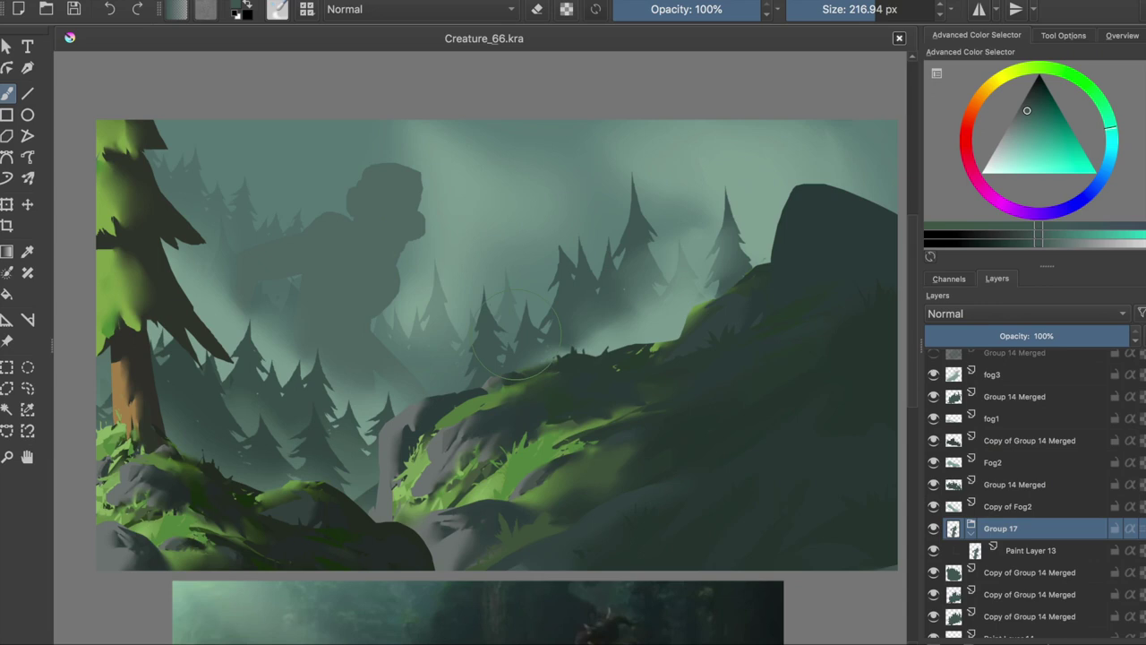
# - With a 1 px brush, erase a strip off the creature's right edge and save
pyautogui.press('/')
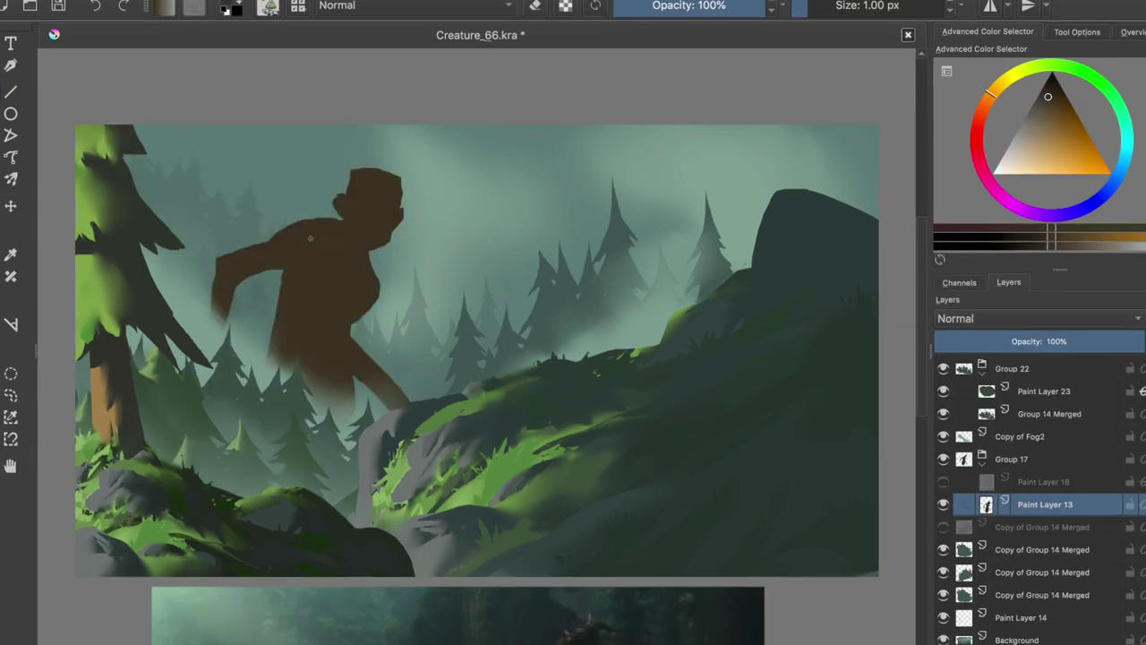
pyautogui.press('t')
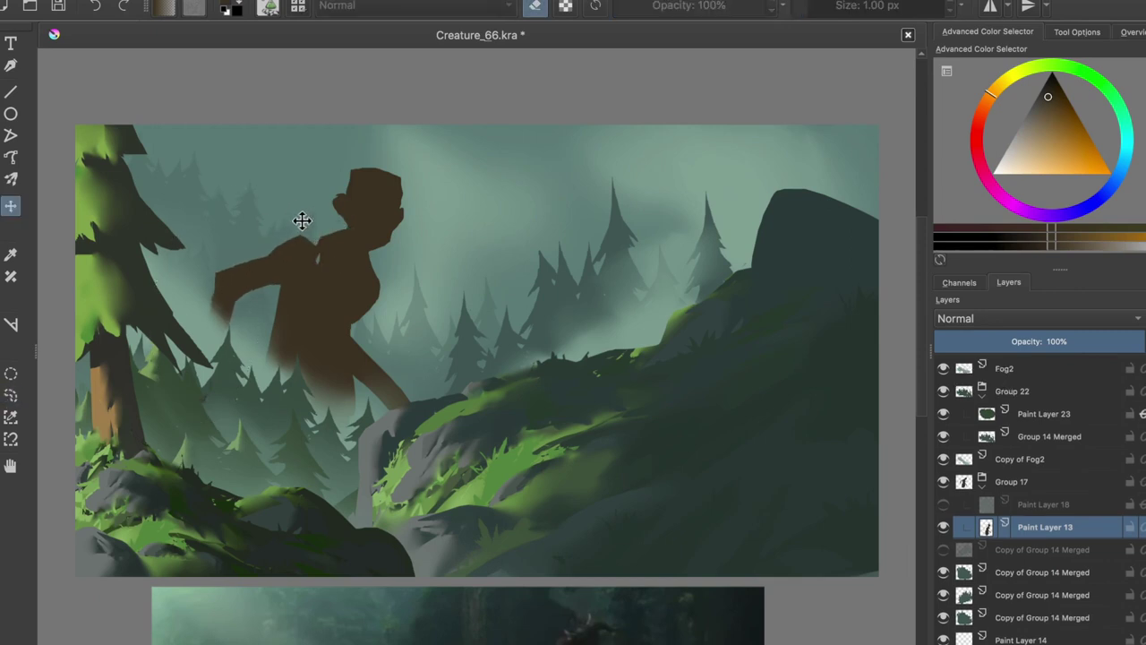
pyautogui.press('b')
pyautogui.press('e')
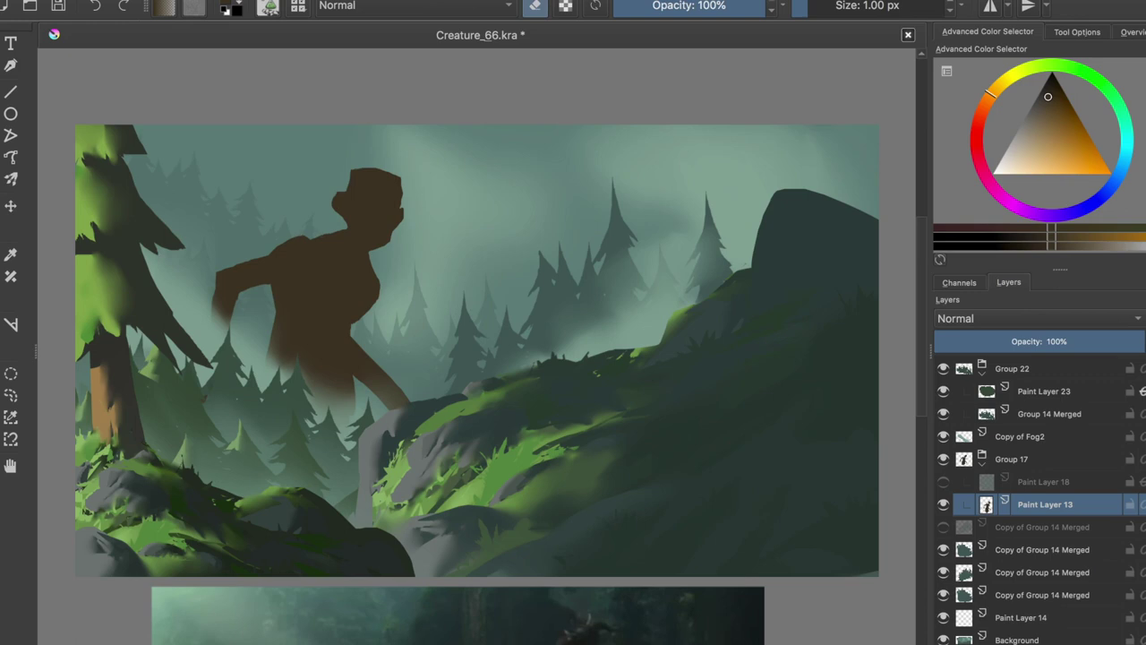
pyautogui.press('m')
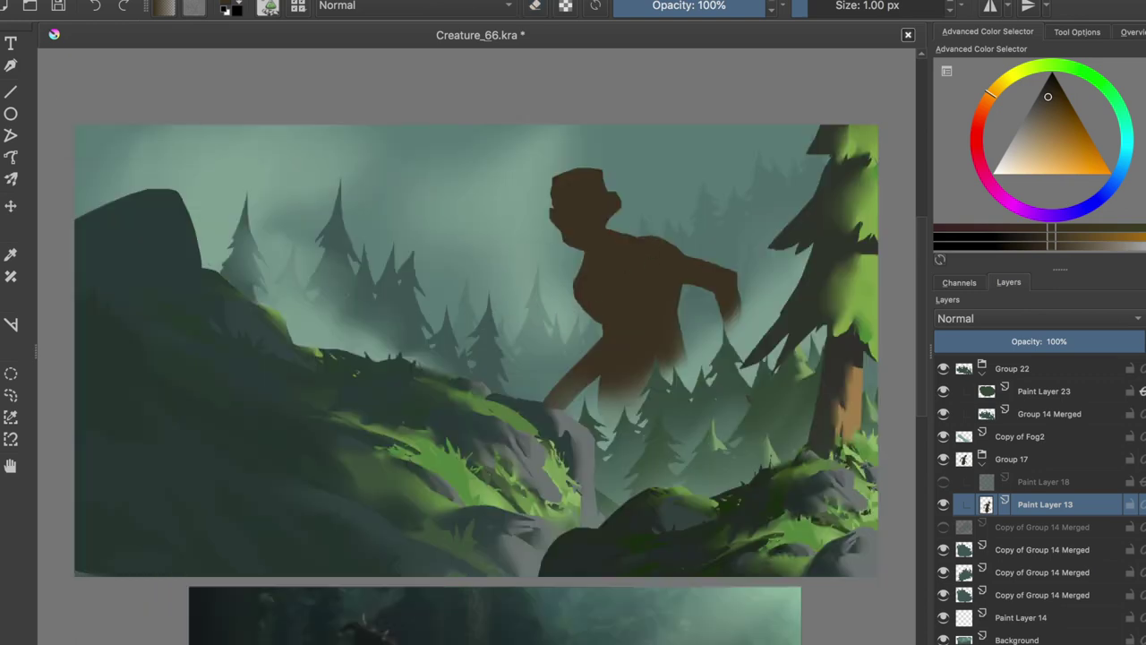
pyautogui.press('e')
pyautogui.moveTo(675, 298); pyautogui.dragTo(675, 369)
pyautogui.press('e')
pyautogui.hotkey('ctrl', 's')
# - Lasso-select and fill the creature's arm, with brush opacity at 100%
pyautogui.press('e')
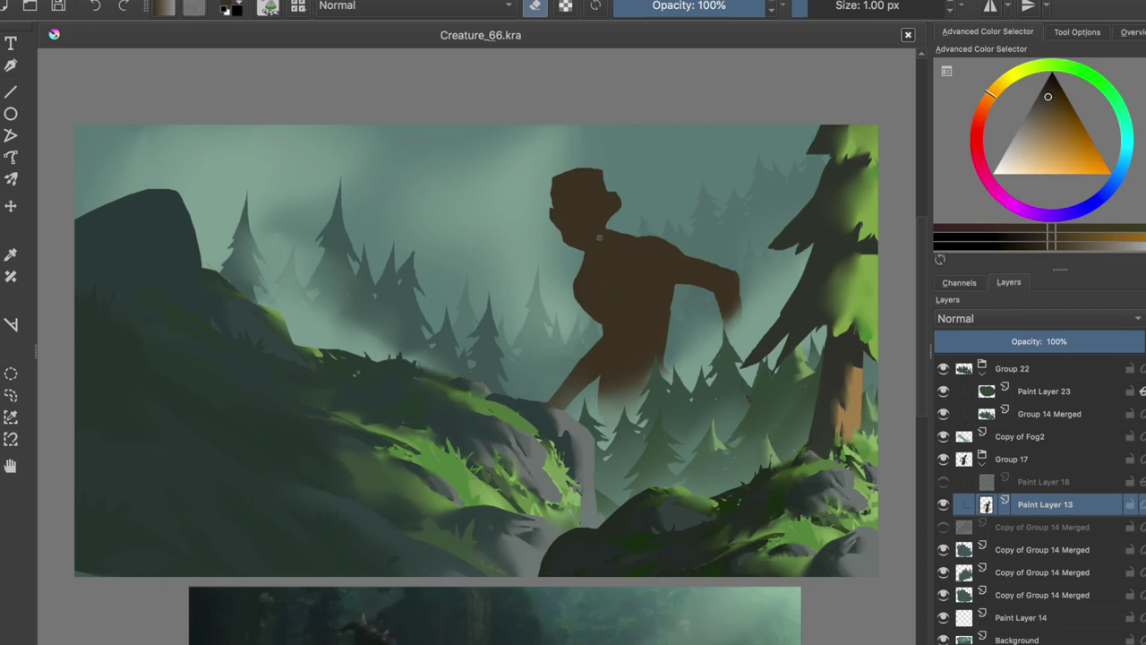
pyautogui.moveTo(622, 238); pyautogui.dragTo(755, 225)
pyautogui.hotkey('ctrl', 's')
pyautogui.press('m')
pyautogui.press('o')
pyautogui.press('o')
# - Dab a pale green eye on the creature's head, save, and add Paint Layer 24
pyautogui.keyDown('ctrl'); pyautogui.click(407, 210); pyautogui.keyUp('ctrl')
pyautogui.moveTo(366, 200); pyautogui.dragTo(367, 205)
pyautogui.keyDown('ctrl'); pyautogui.click(368, 188); pyautogui.keyUp('ctrl')
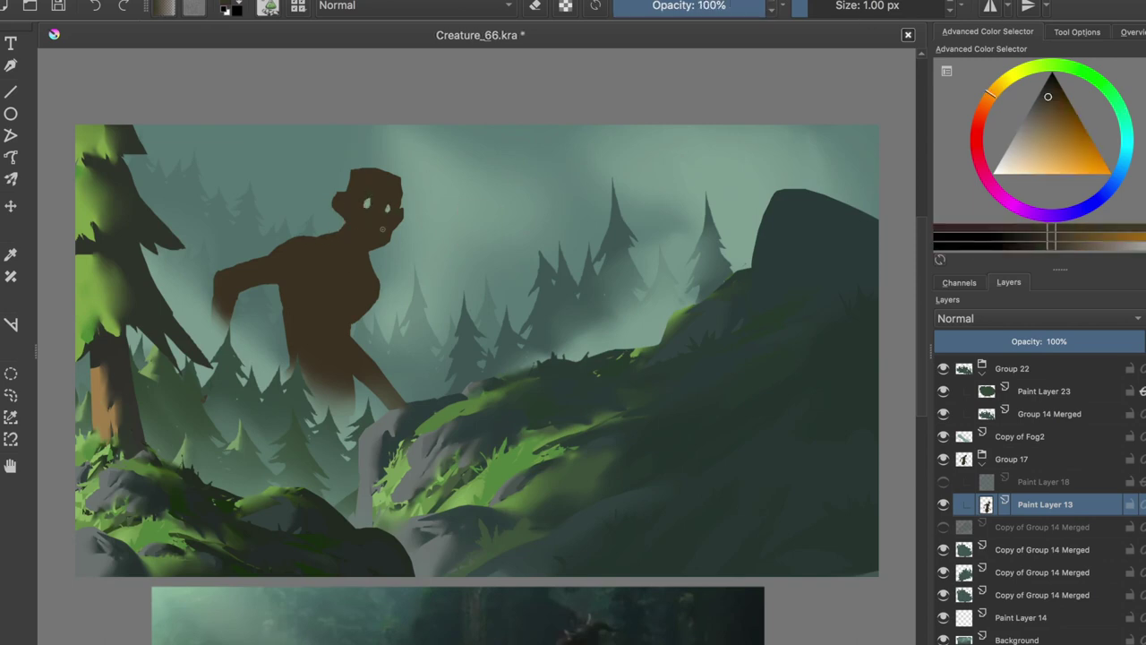
pyautogui.hotkey('ctrl', 's')
pyautogui.press('m')
pyautogui.press('m')
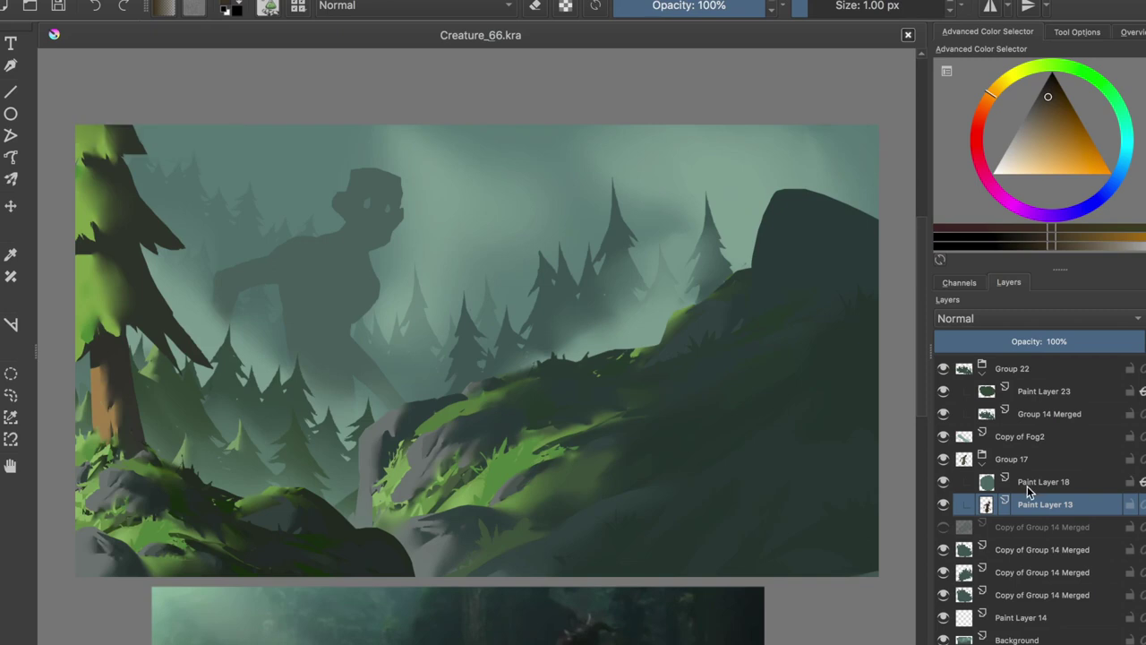
pyautogui.press('Insert')
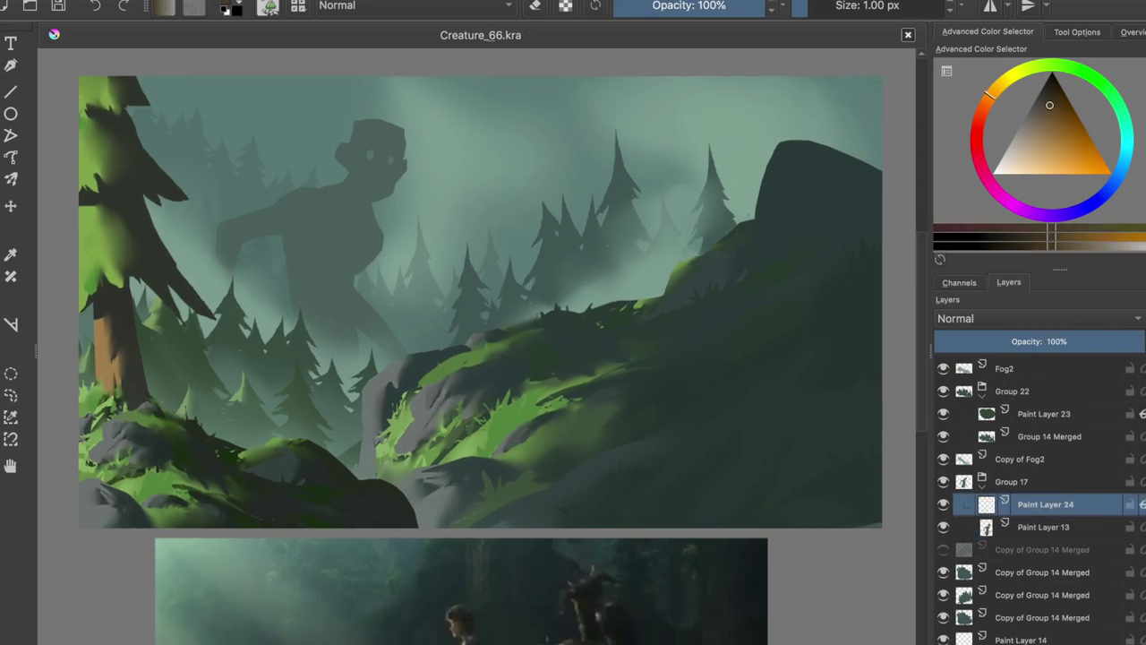
# - Paint warm tan light over the face and neck, then erase a shoulder notch and eye/mouth marks
pyautogui.click(1075, 244)
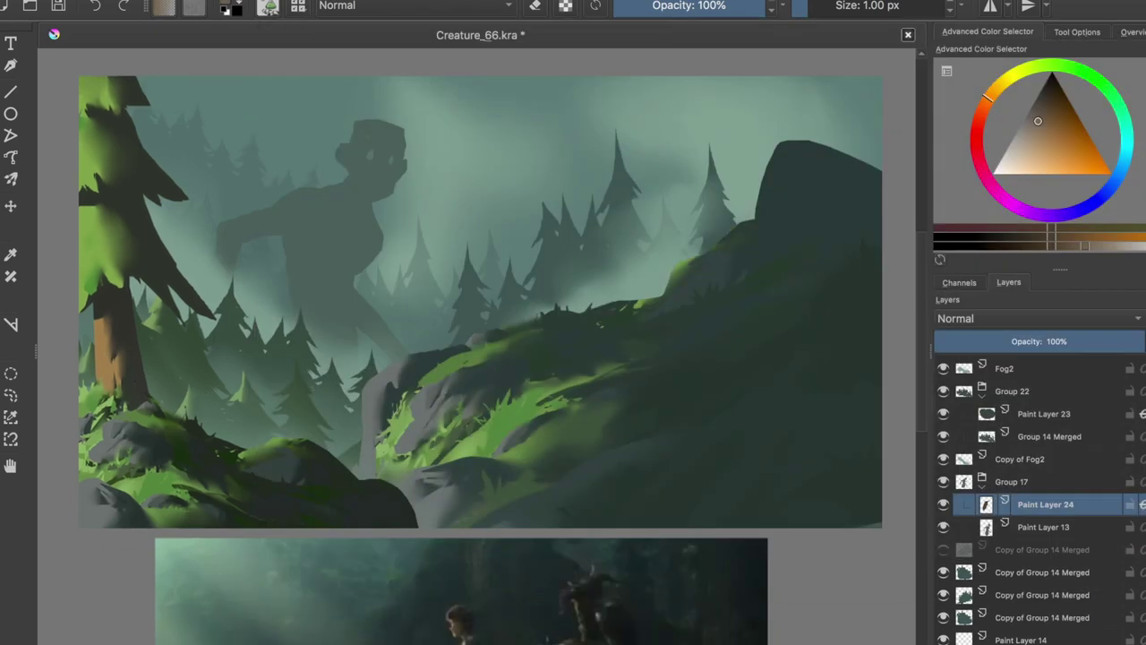
pyautogui.moveTo(366, 124)
pyautogui.mouseDown()
pyautogui.moveTo(351, 184)
pyautogui.moveTo(362, 197)
pyautogui.mouseUp()
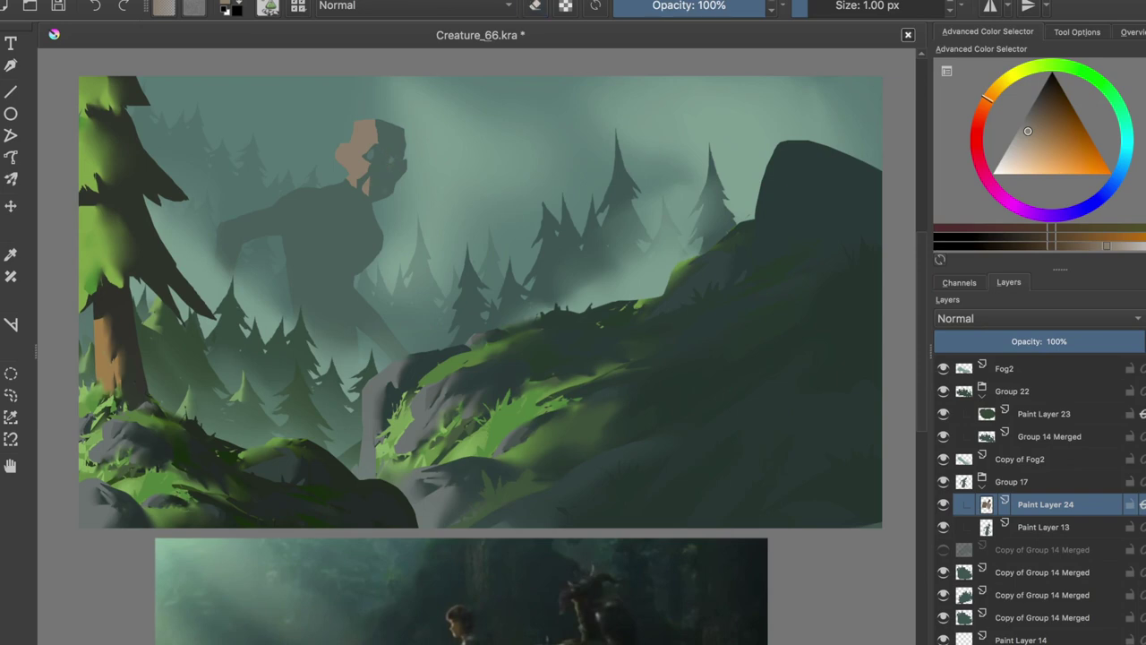
pyautogui.press('m')
pyautogui.press('e')
pyautogui.moveTo(625, 190); pyautogui.dragTo(645, 194)
pyautogui.moveTo(602, 150); pyautogui.dragTo(607, 161)
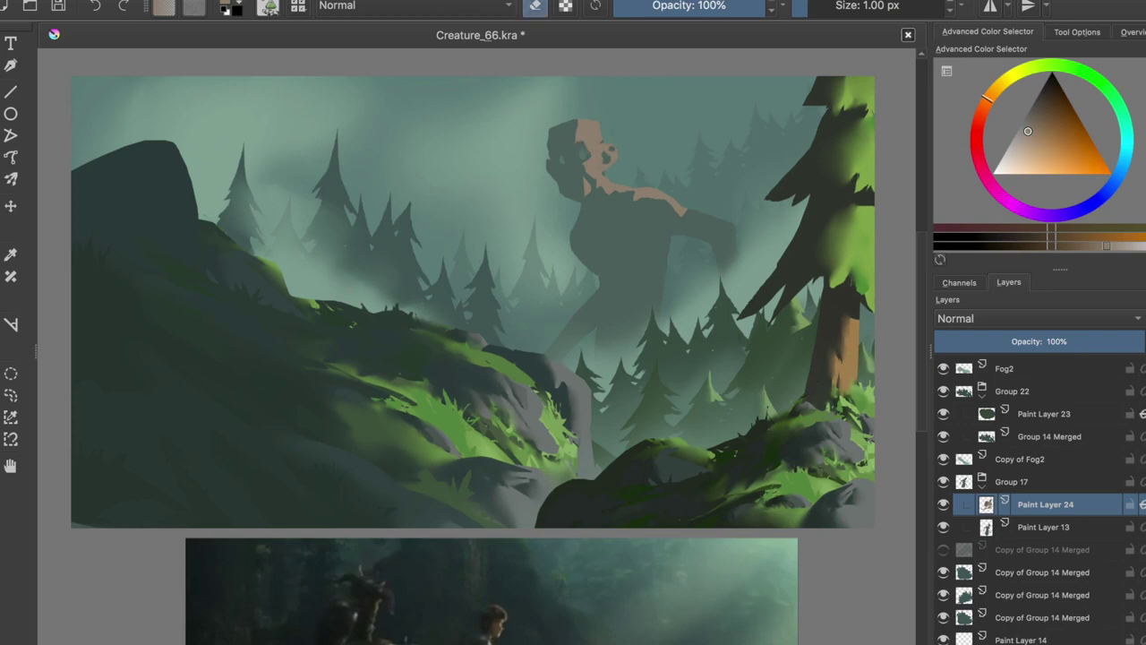
pyautogui.press('m')
pyautogui.hotkey('ctrl', 's')
# - Paint over the tan shoulder patch with a shape-fill brush, enlarging the brush
pyautogui.press('/')
pyautogui.press('/')
pyautogui.moveTo(268, 213); pyautogui.dragTo(285, 201)
pyautogui.press('/')
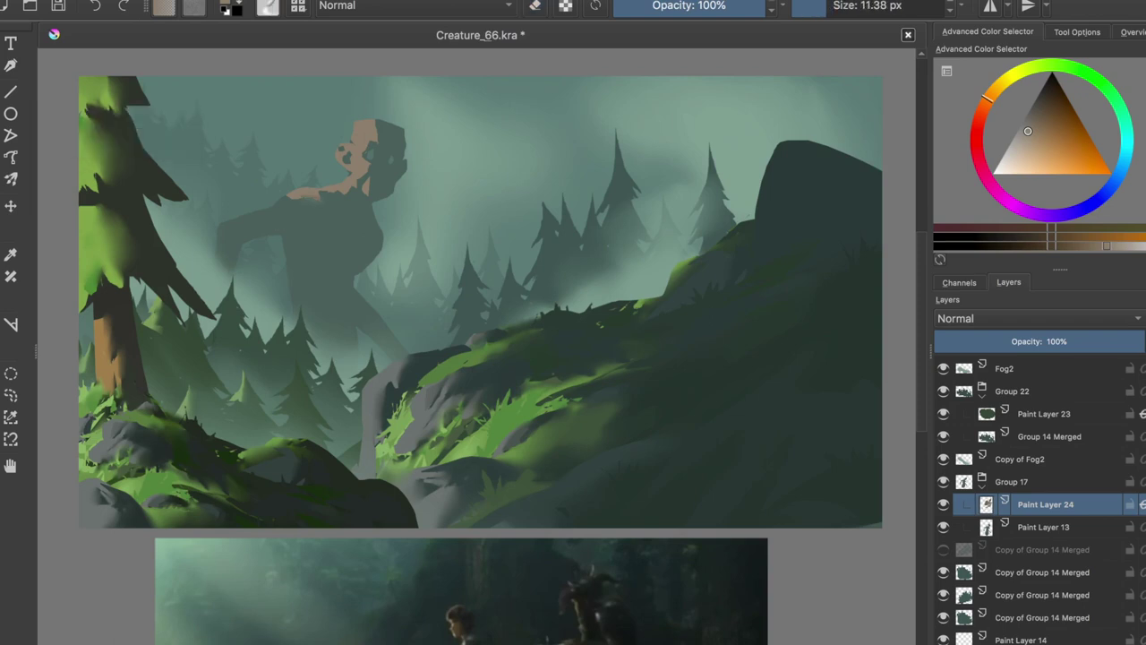
pyautogui.press(']')
pyautogui.press('m')
pyautogui.press(']')
pyautogui.press(']')
pyautogui.press(']')
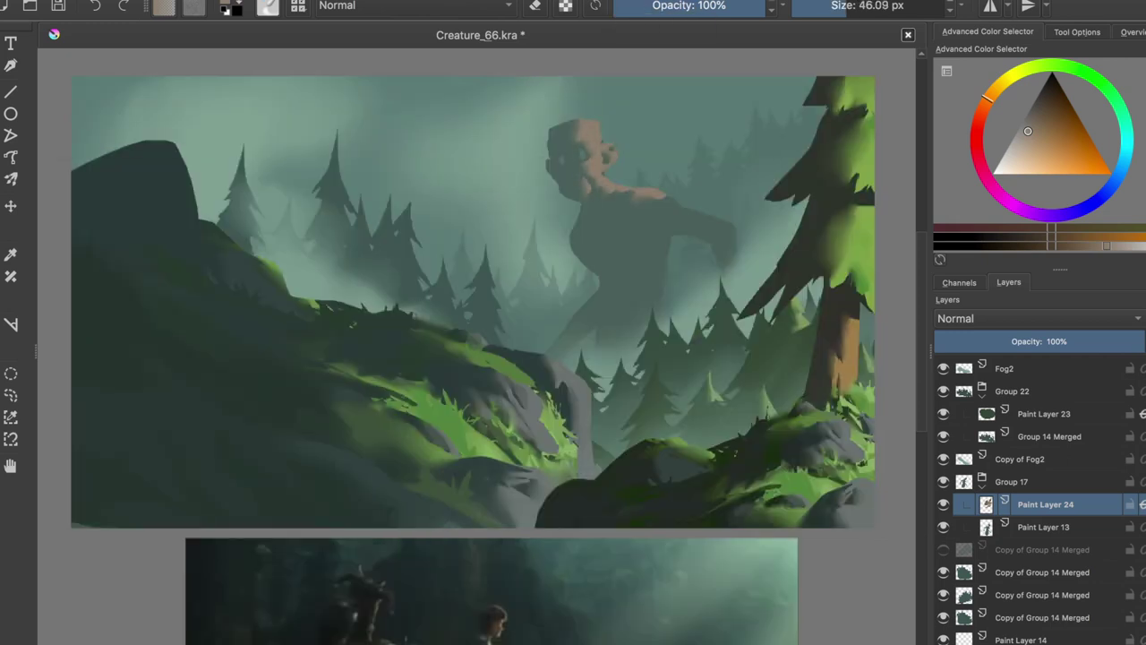
# - Refine the tan shapes by alternating between the fine eraser and brush sizes, then save
pyautogui.press('/')
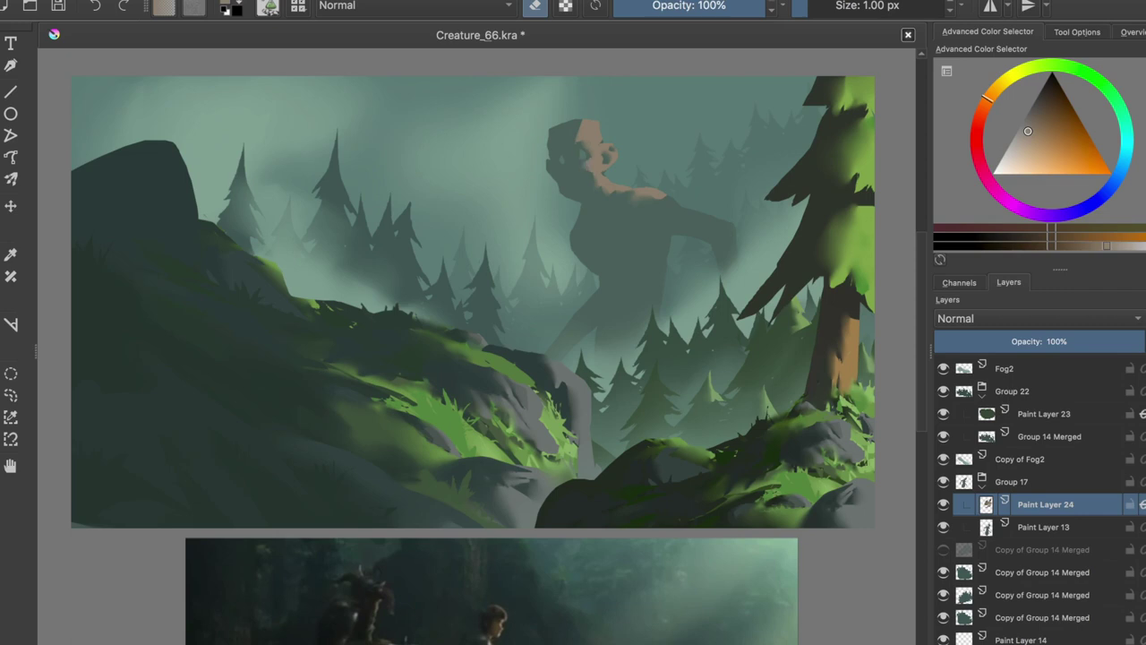
pyautogui.press('/')
pyautogui.press('m')
pyautogui.press('[')
pyautogui.press('/')
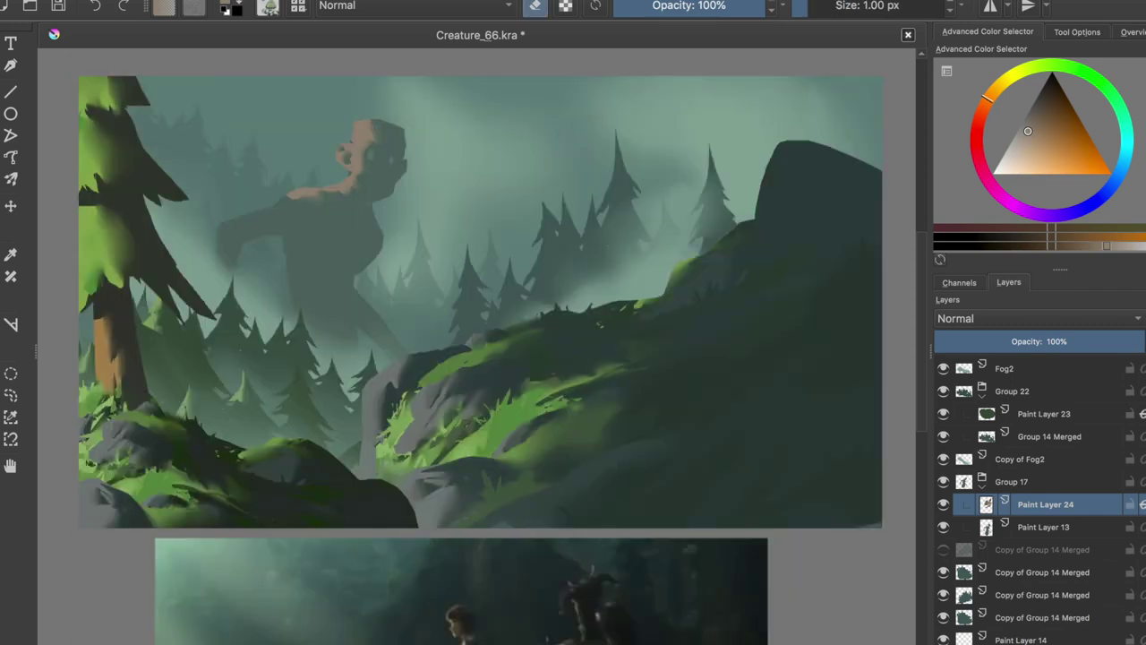
pyautogui.press('/')
pyautogui.press('/')
pyautogui.press('/')
pyautogui.press(']')
pyautogui.press('m')
pyautogui.hotkey('ctrl', 's')
# - Paint tan light across the top of the creature's head
pyautogui.moveTo(575, 169); pyautogui.dragTo(654, 123)
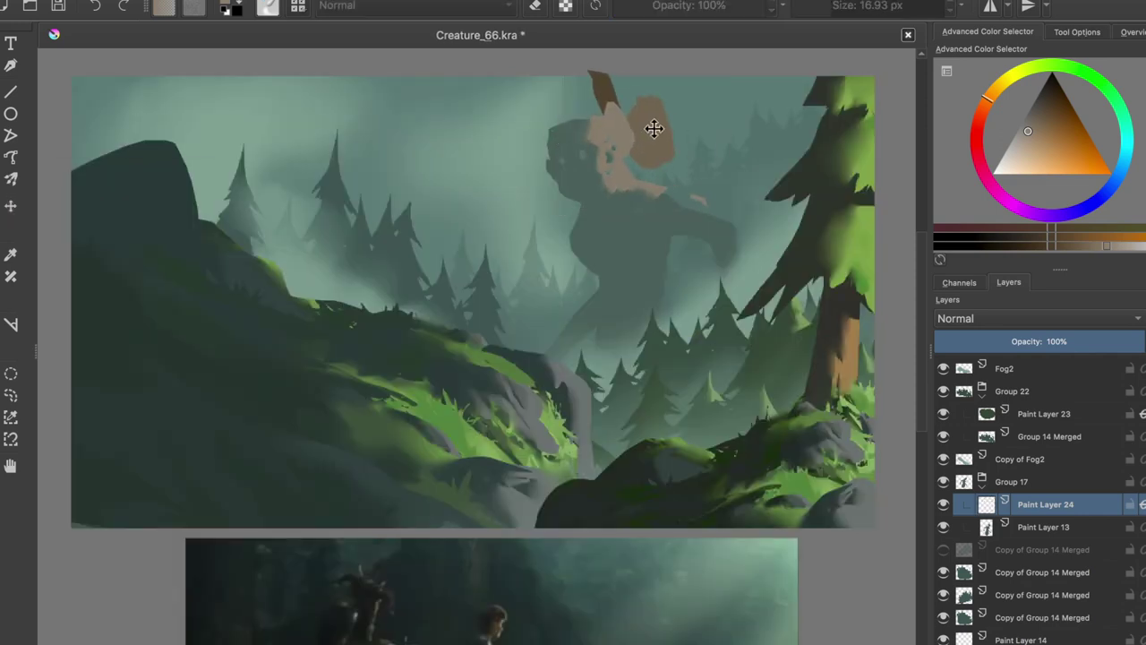
pyautogui.press('m')
pyautogui.press('/')
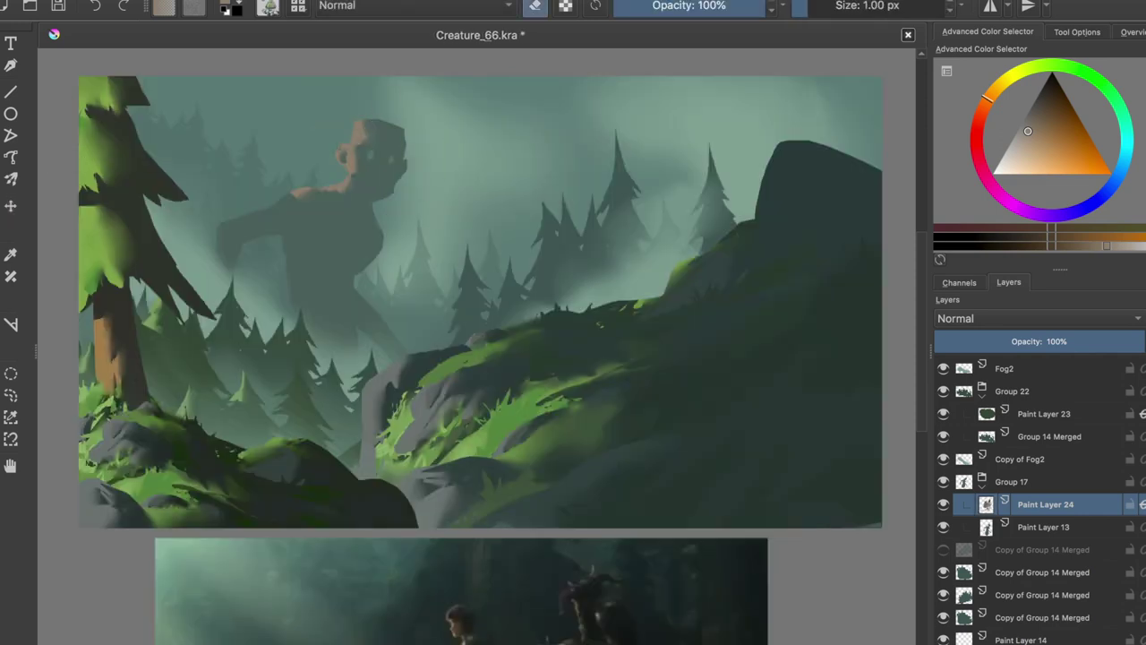
pyautogui.press('/')
pyautogui.click(1043, 527)
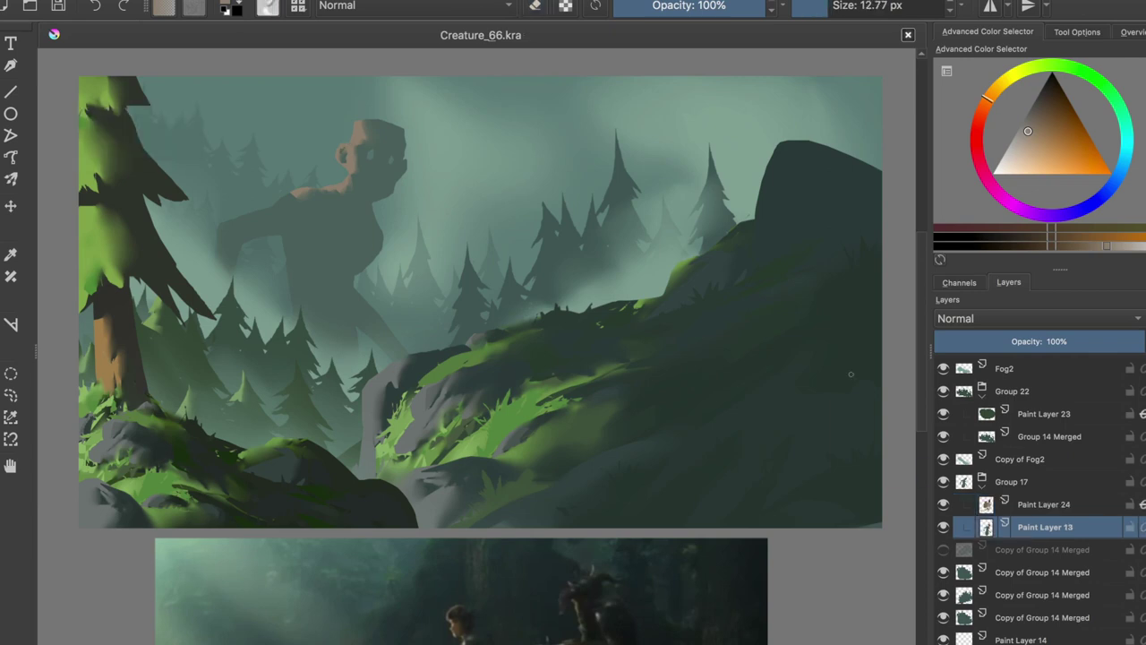
# - Dot two small dark eyes on the creature's face, then add Paint Layer 25 above it
pyautogui.hotkey('ctrl', 'shift', 'z')
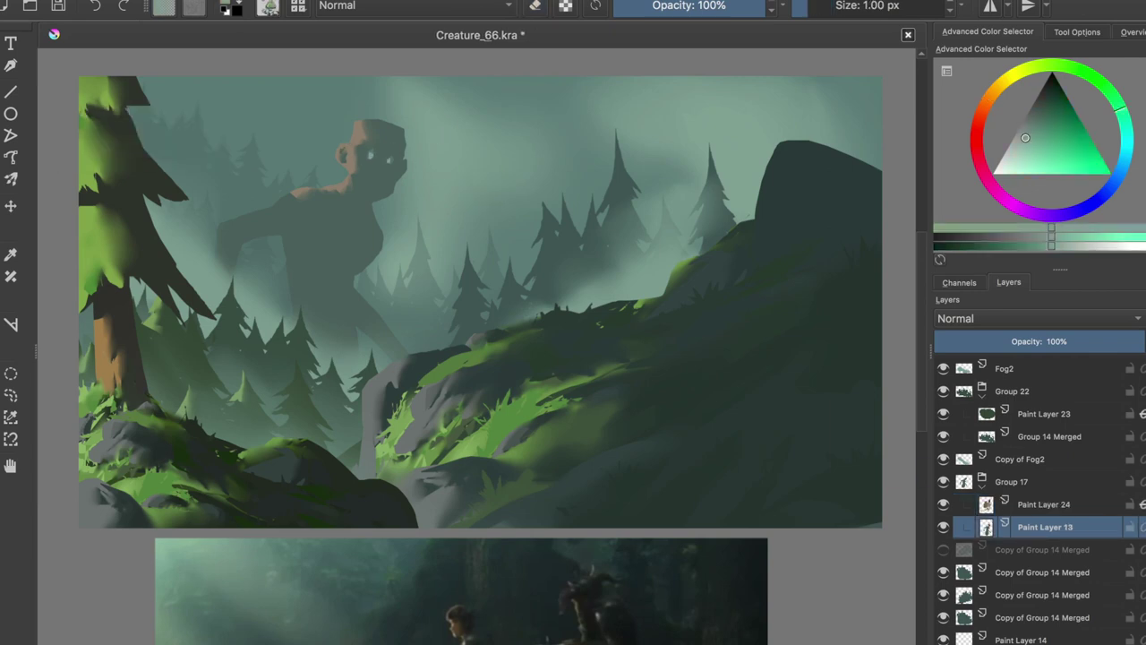
pyautogui.press('m')
pyautogui.hotkey('ctrl', 'z')
pyautogui.click(563, 160)
pyautogui.click(583, 157)
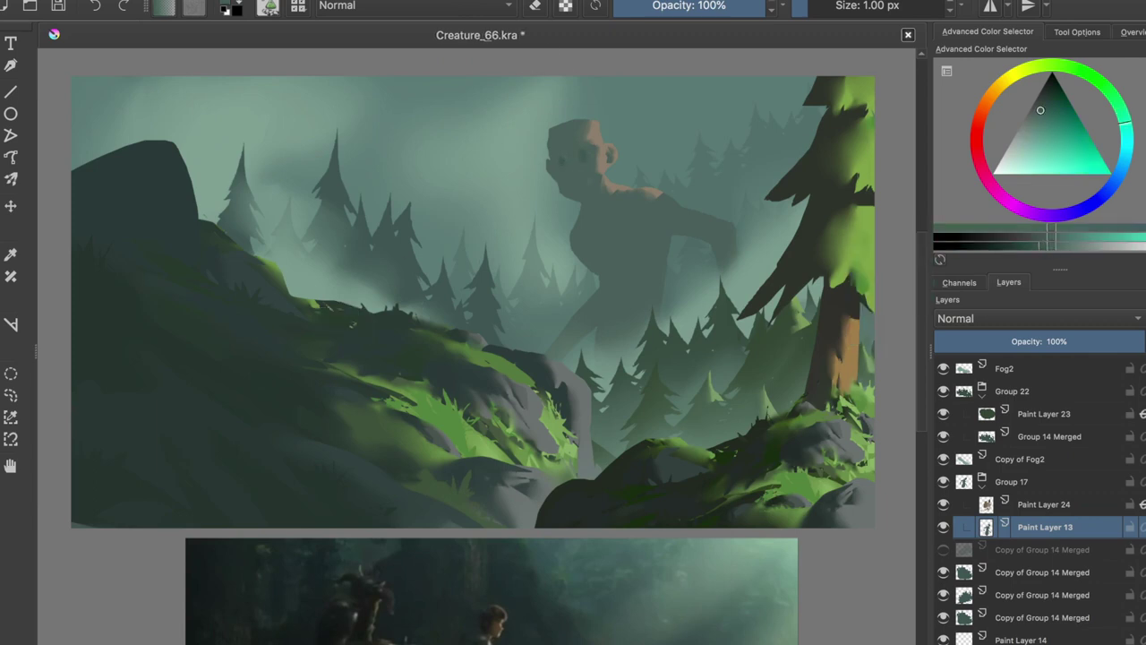
pyautogui.press('m')
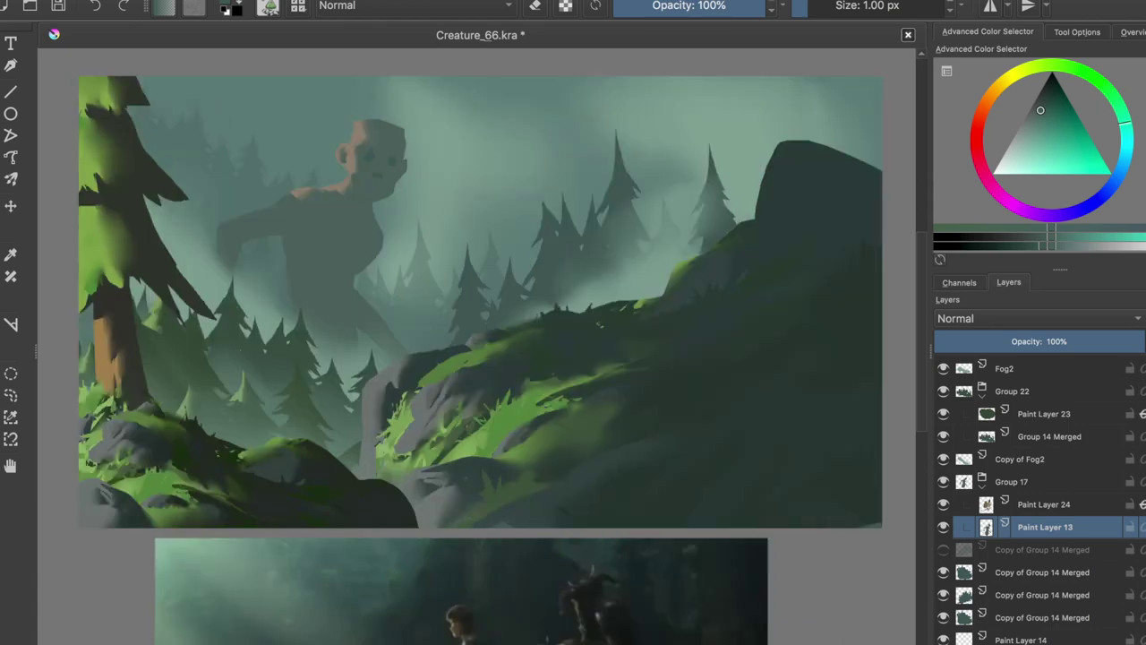
pyautogui.press('Insert')
# - Select Paint Layer 25, mirror-check the view, and begin renaming Group 17
pyautogui.keyDown('ctrl'); pyautogui.click(685, 239); pyautogui.keyUp('ctrl')
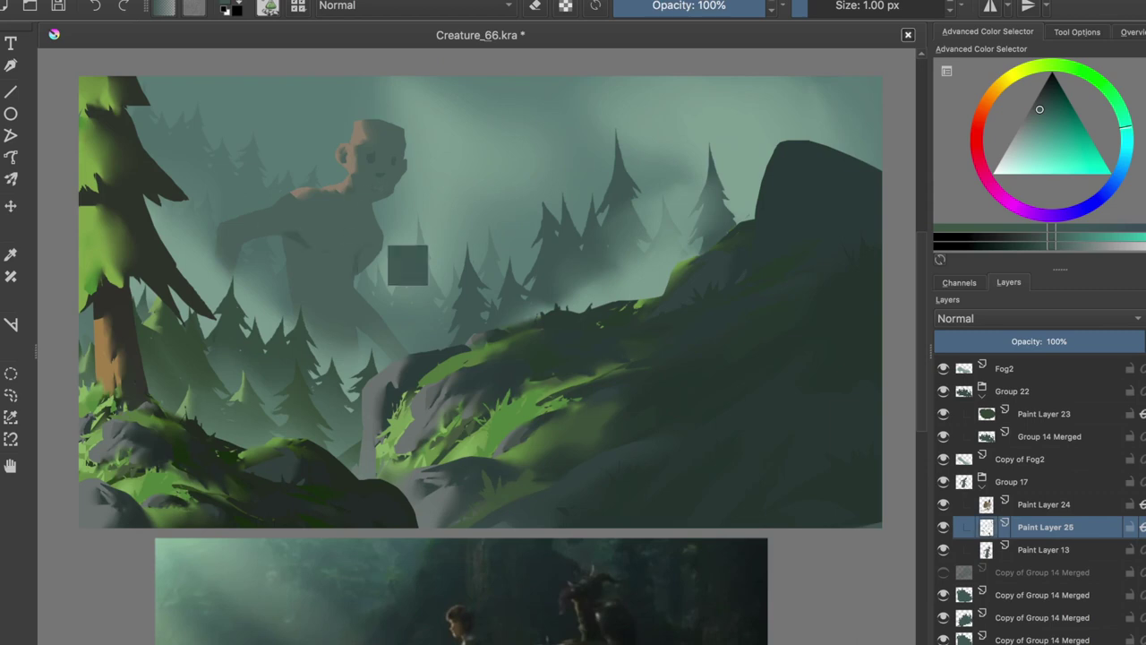
pyautogui.press('m')
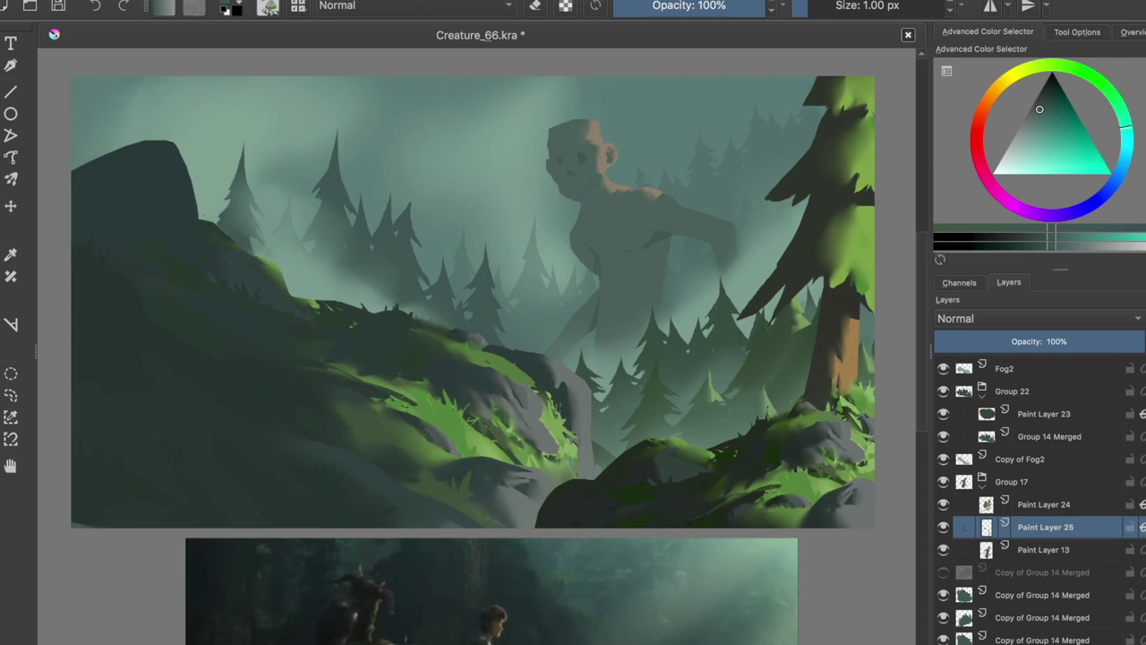
pyautogui.doubleClick(1012, 481)
# - Name the creature group 'Character' and shift it slightly upward among the pines
pyautogui.write('Character')
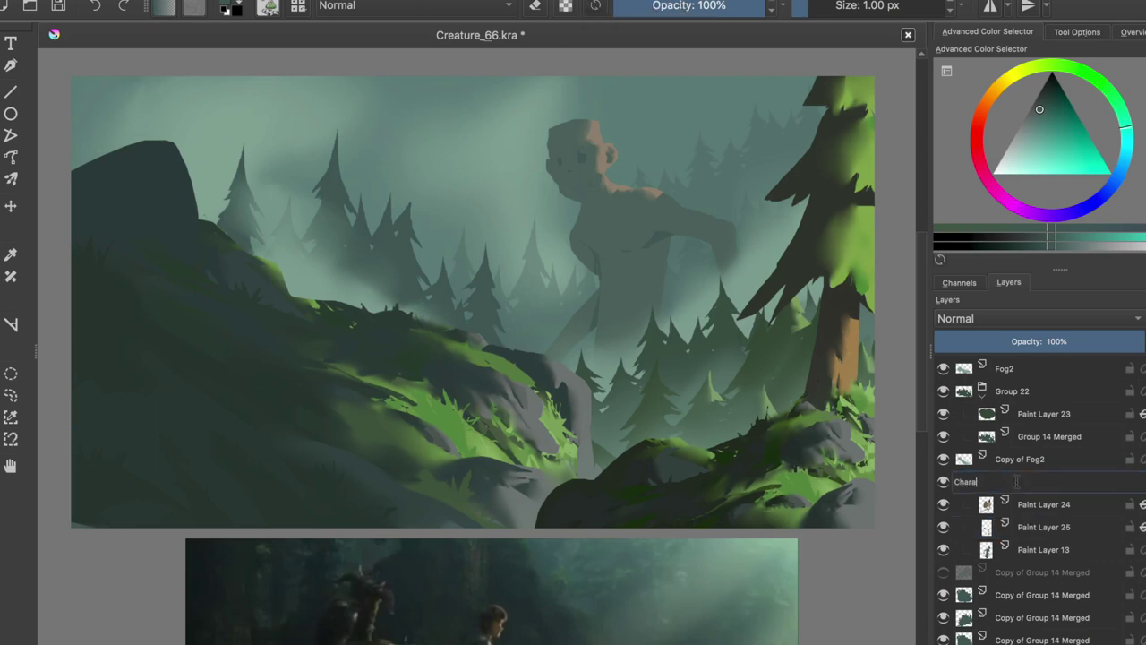
pyautogui.press('Return')
pyautogui.press('t')
pyautogui.moveTo(591, 233); pyautogui.dragTo(587, 191)
pyautogui.press('m')
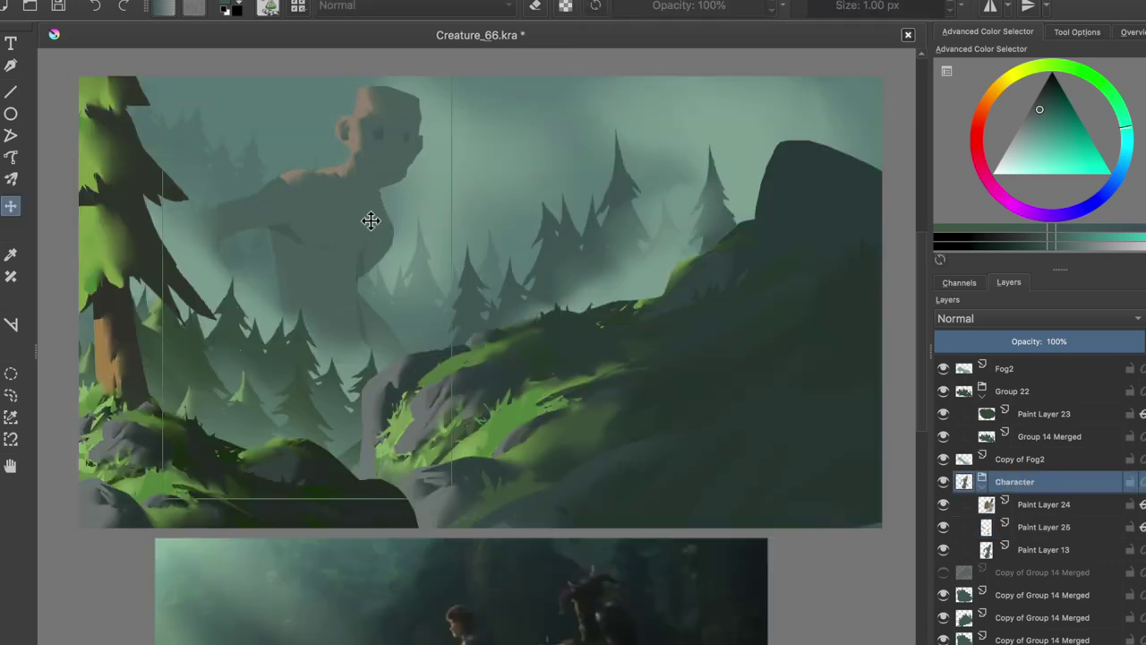
# - Save the painting and ready Paint Layer 25 with a roughly 25 px brush
pyautogui.press('m')
pyautogui.hotkey('ctrl', 's')
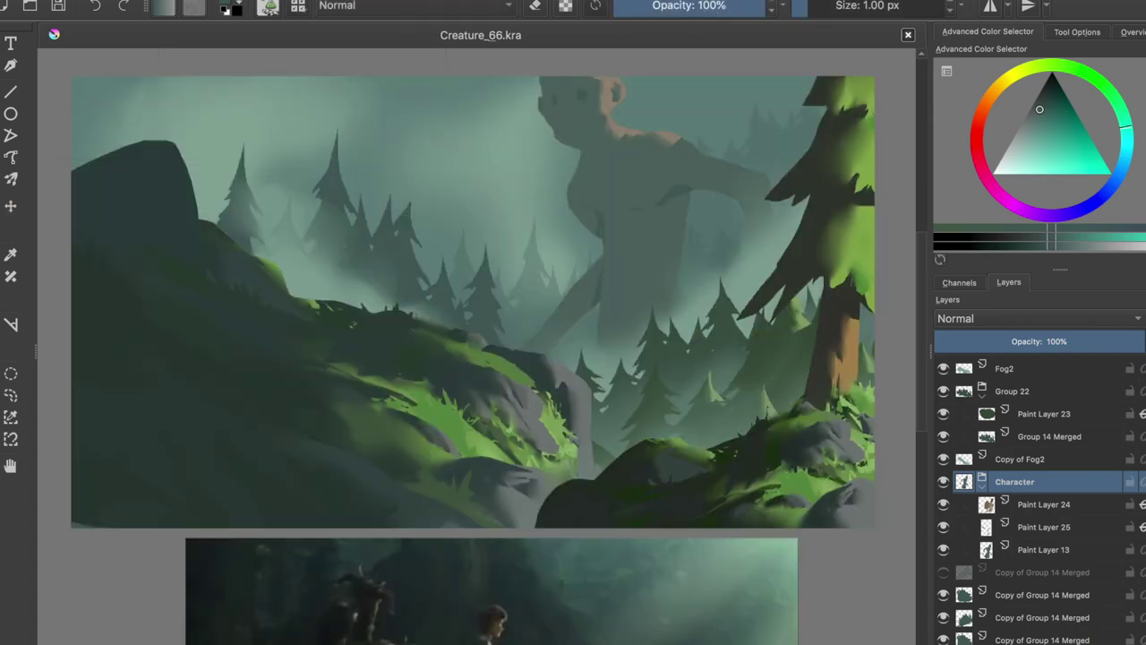
pyautogui.press('m')
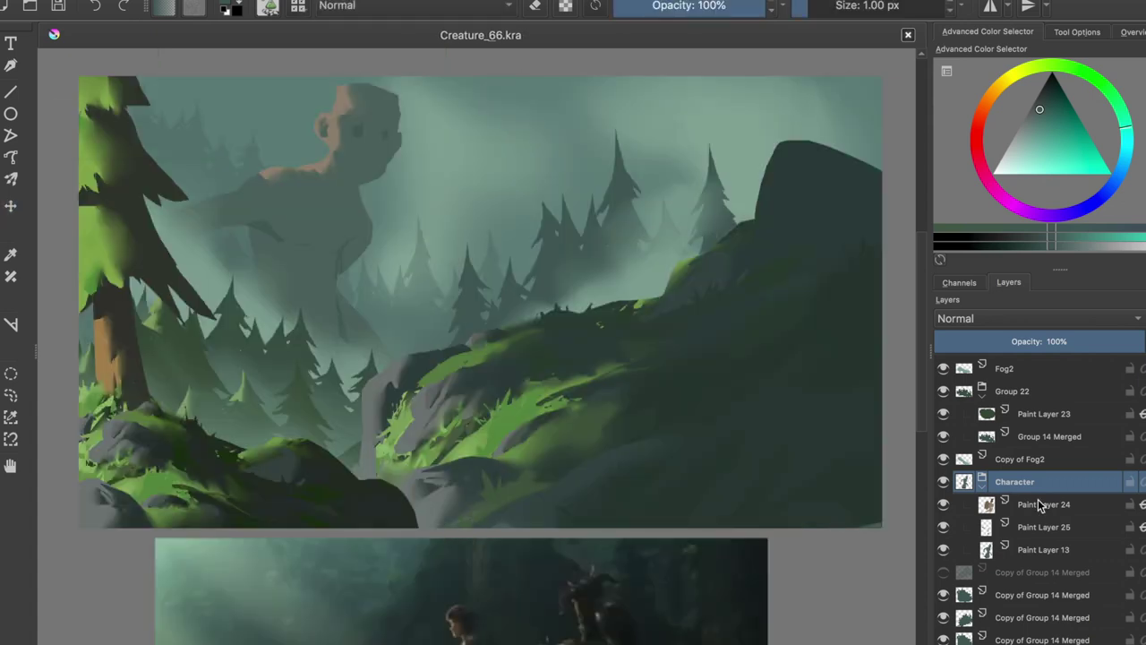
pyautogui.press('pagedown')
pyautogui.press('pagedown')
pyautogui.moveTo(779, 484); pyautogui.dragTo(815, 484)
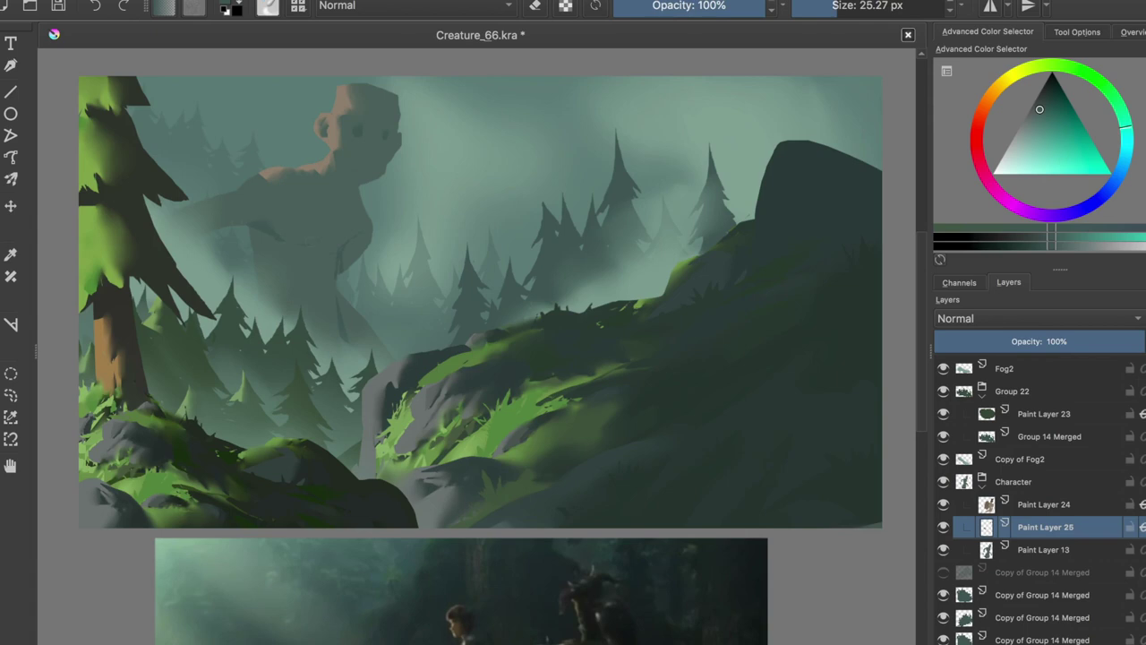
# - Refine the creature on Paint Layer 25 with 18–74 px brushes, mirror-checking, then save
pyautogui.press(']')
pyautogui.press(']')
pyautogui.press(']')
pyautogui.press('m')
pyautogui.press('[')
pyautogui.press('[')
pyautogui.press('[')
pyautogui.press('/')
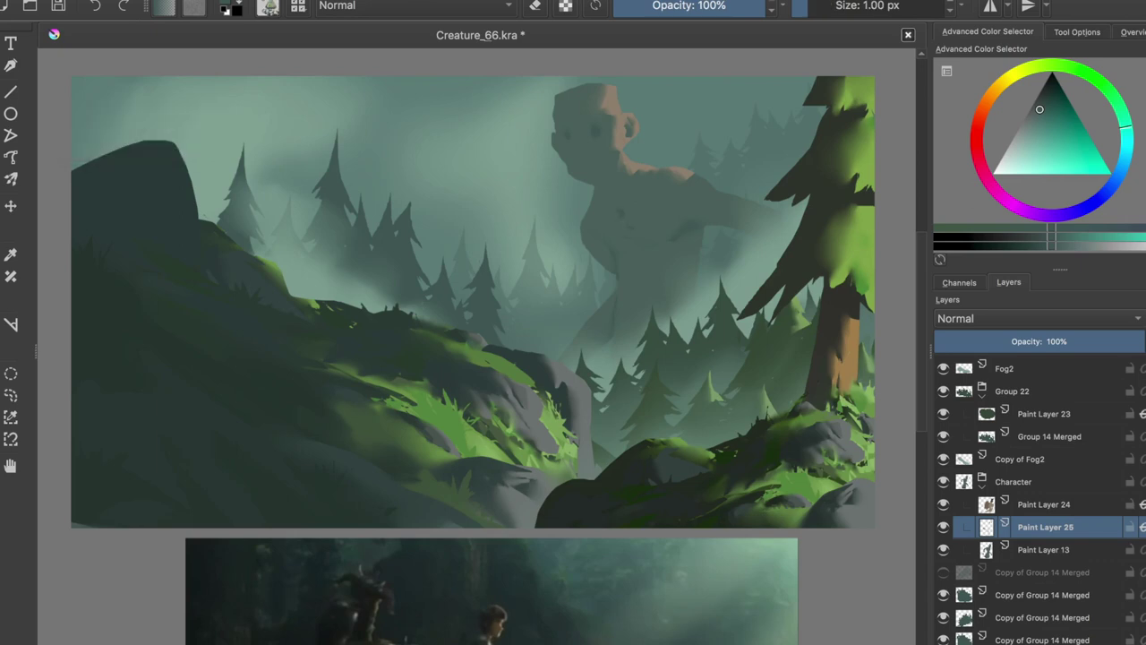
pyautogui.press('/')
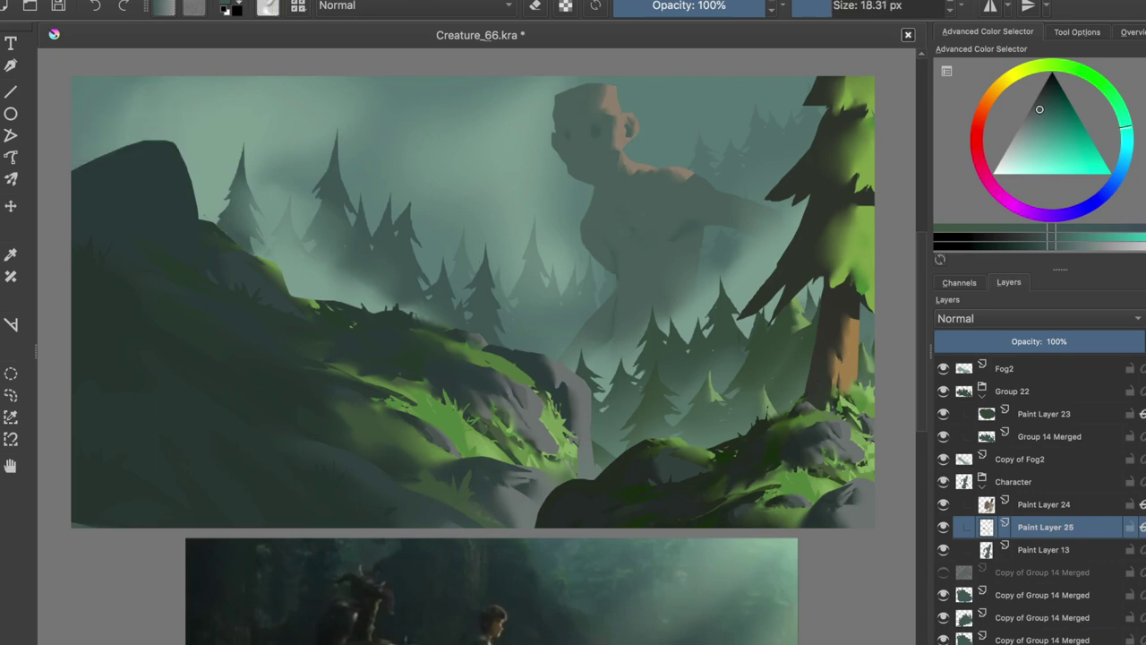
pyautogui.press('m')
pyautogui.press('/')
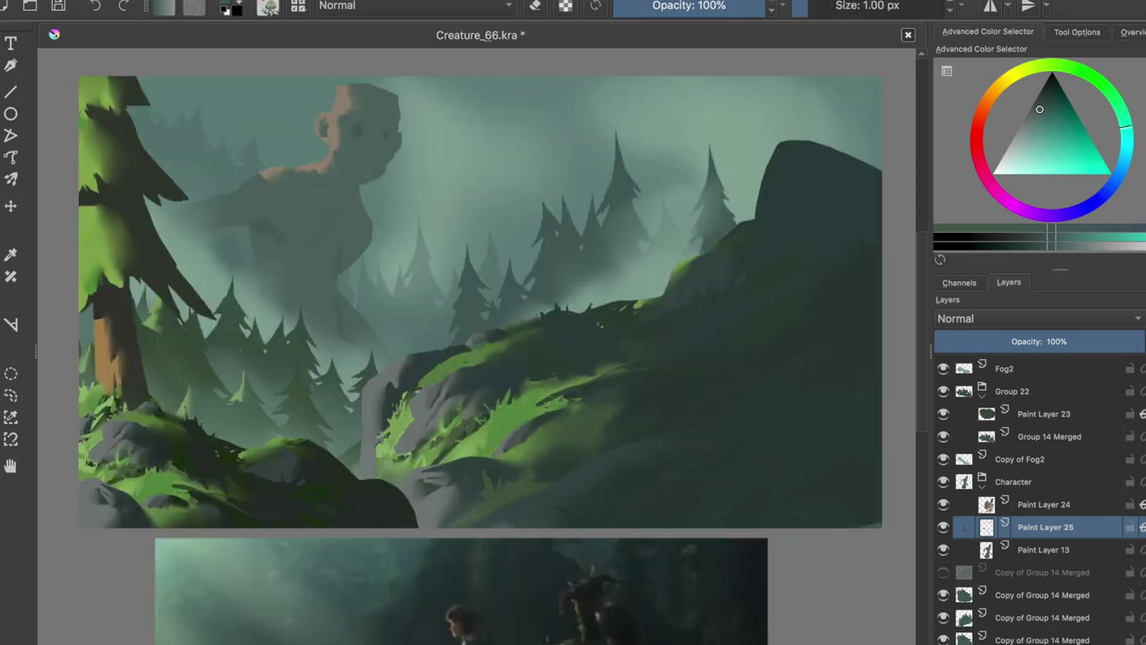
pyautogui.press('/')
pyautogui.press('m')
pyautogui.press(']')
pyautogui.press(']')
pyautogui.press(']')
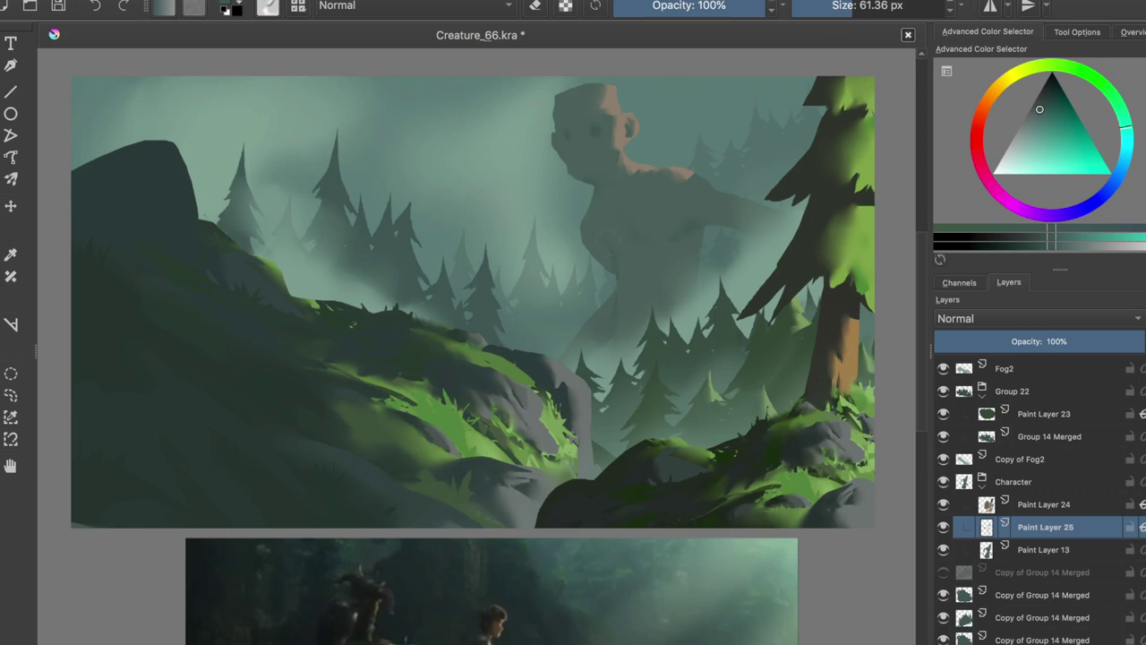
pyautogui.press('m')
pyautogui.hotkey('ctrl', 's')
# - Add finer details with a 15 px brush, erase small areas, and save again
pyautogui.press('/')
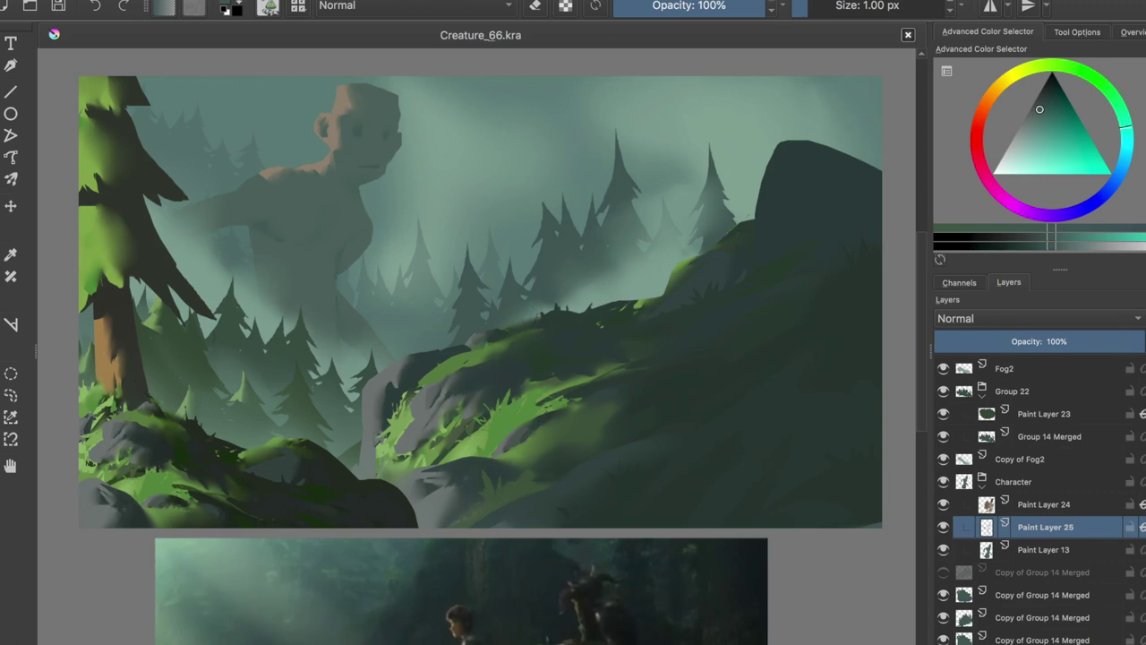
pyautogui.press('m')
pyautogui.press('/')
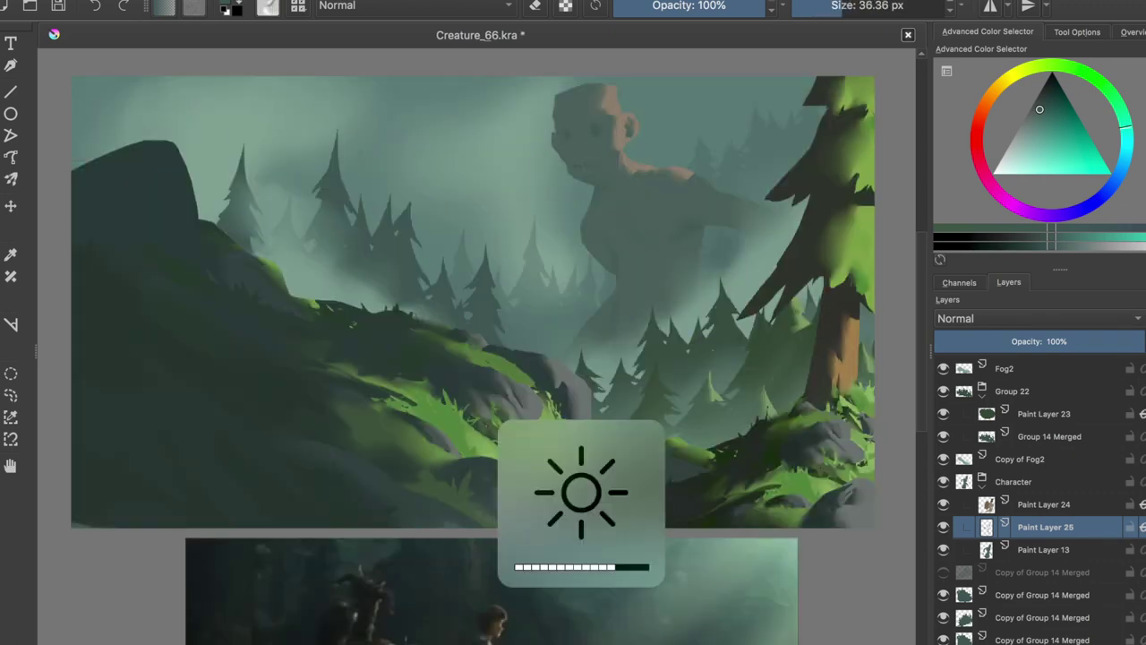
pyautogui.press('[')
pyautogui.press('[')
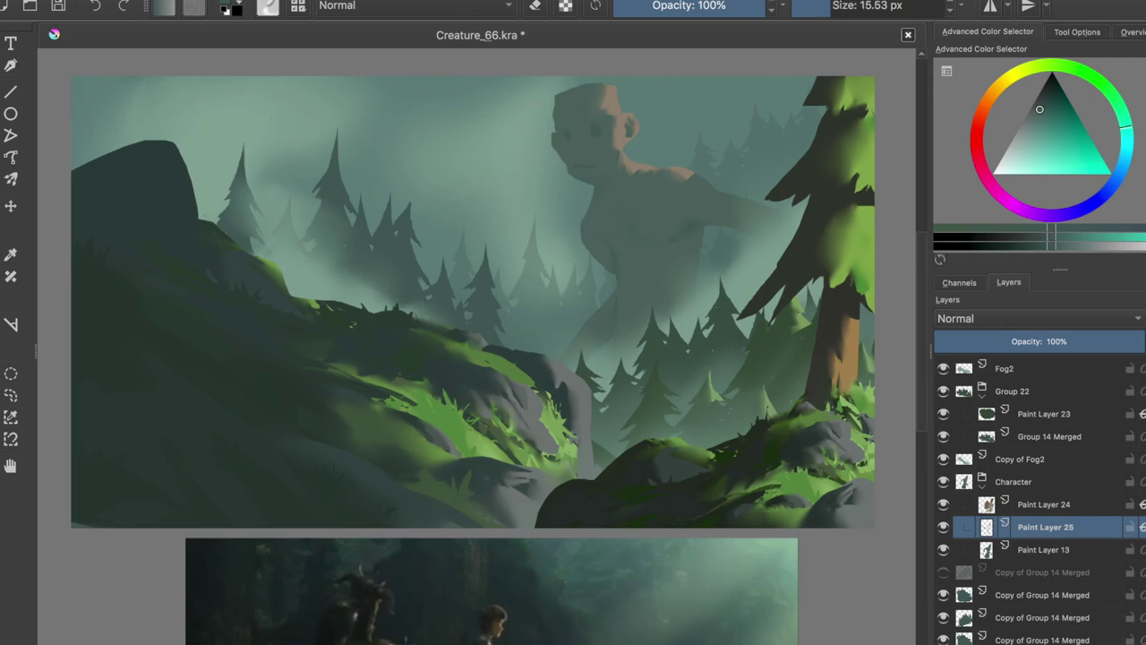
pyautogui.press('m')
pyautogui.hotkey('ctrl', 's')
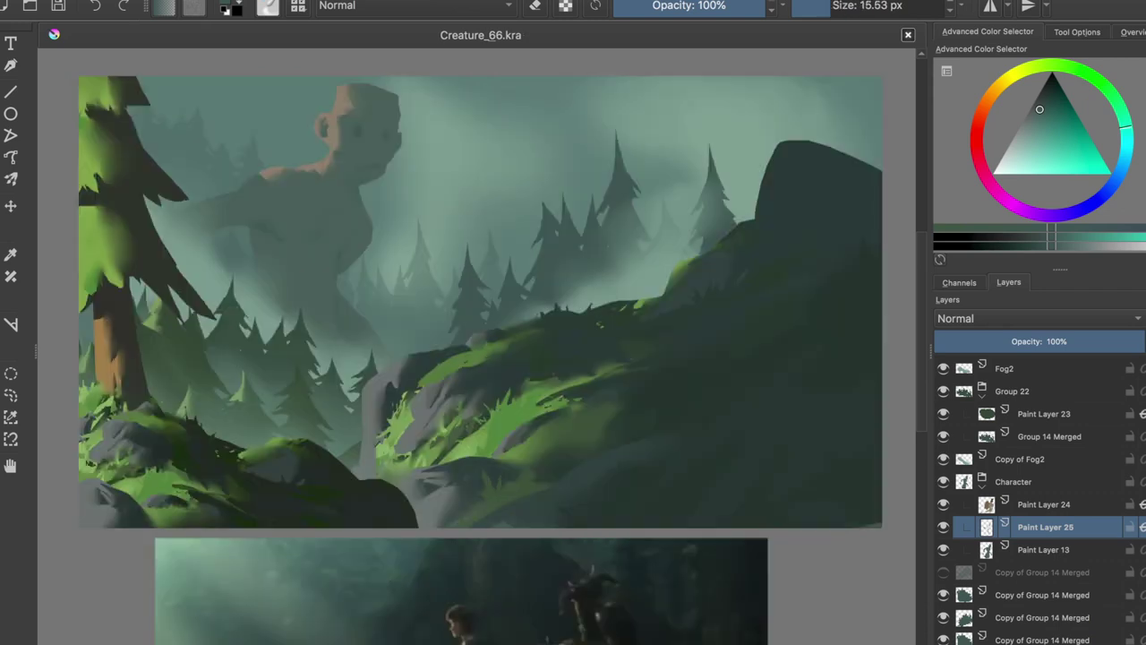
pyautogui.press('/')
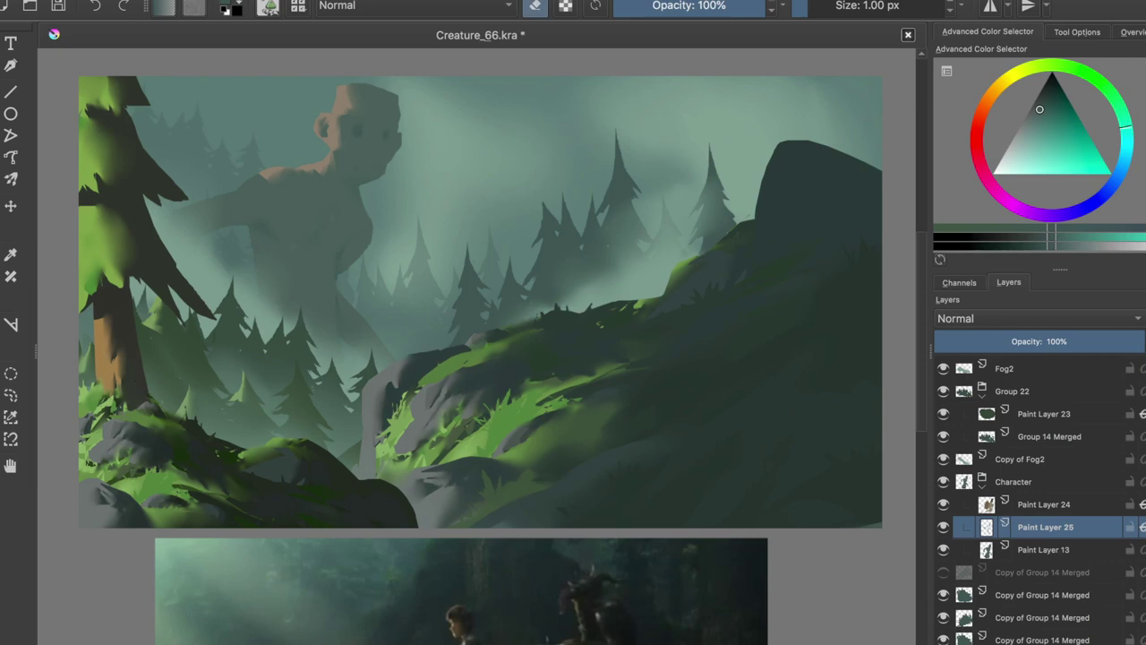
pyautogui.hotkey('ctrl', 's')
pyautogui.click(1043, 549)
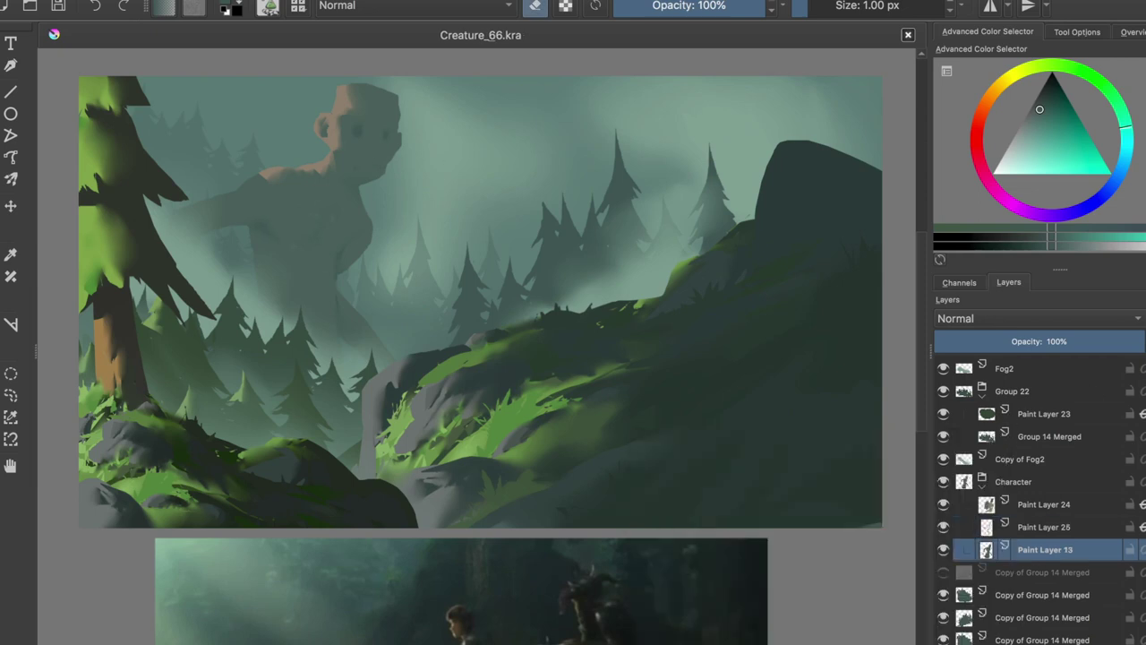
# - Touch up Paint Layer 13, then erase on Paint Layer 25 with a 32 px eraser
pyautogui.hotkey('ctrl', 'r')
pyautogui.press('t')
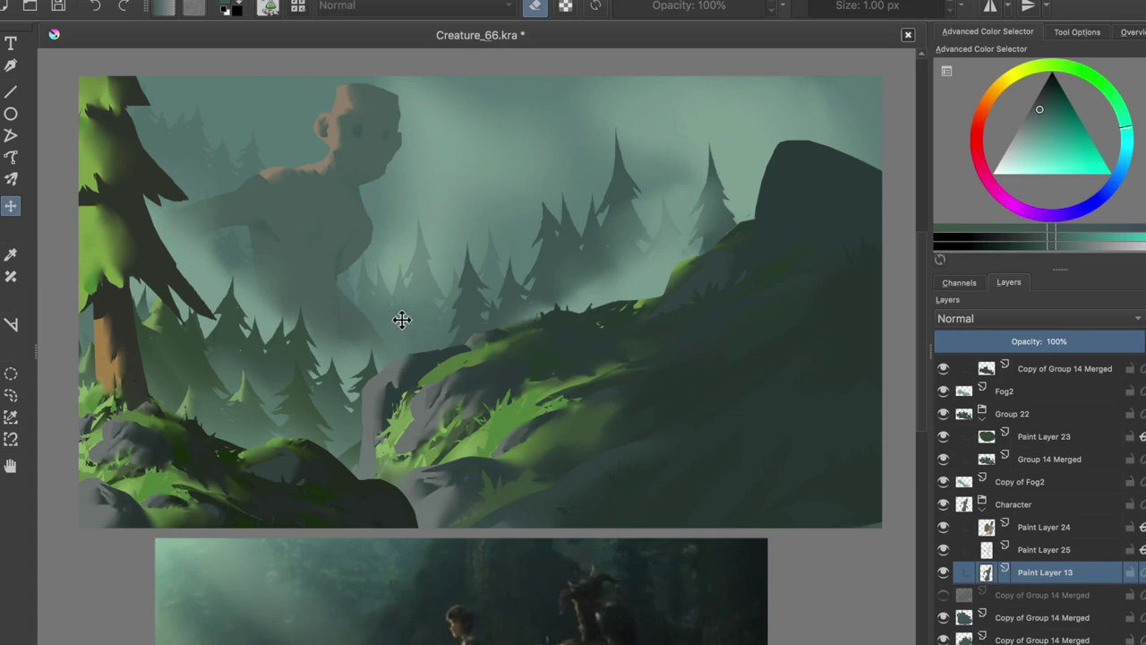
pyautogui.press('m')
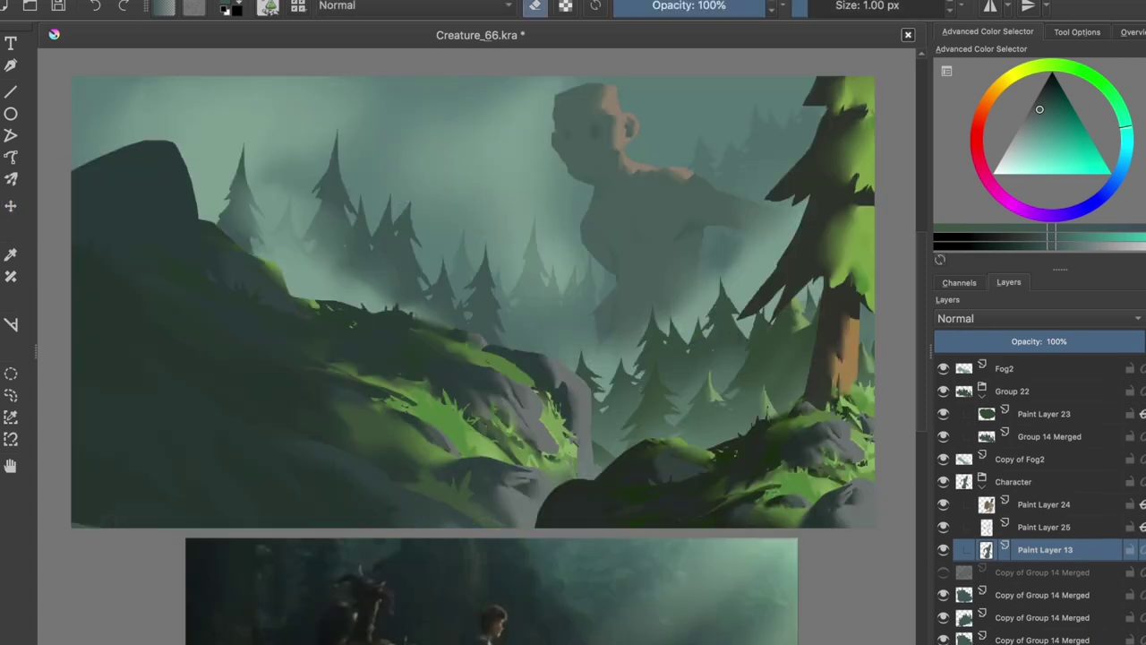
pyautogui.press('e')
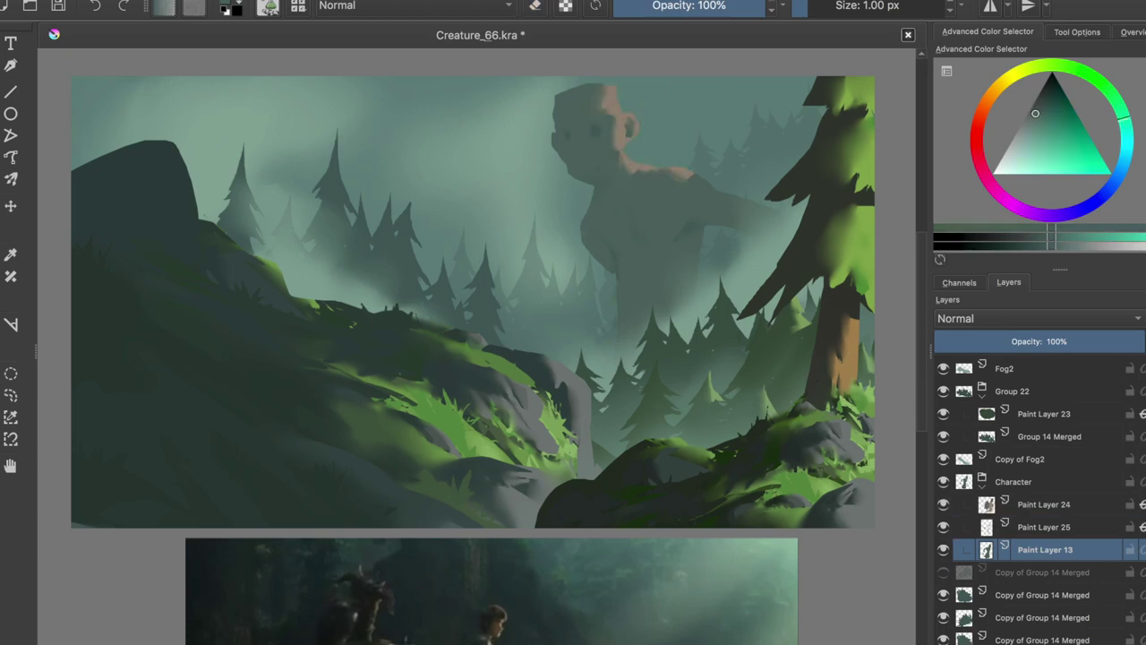
pyautogui.press('m')
pyautogui.click(1045, 527)
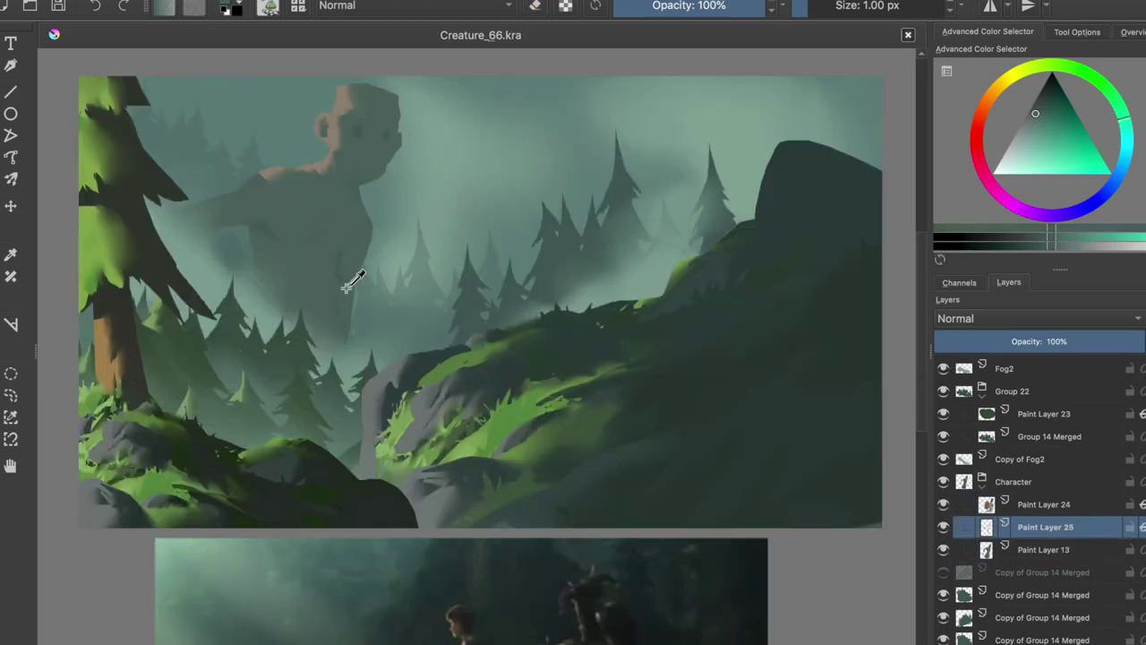
pyautogui.press('e')
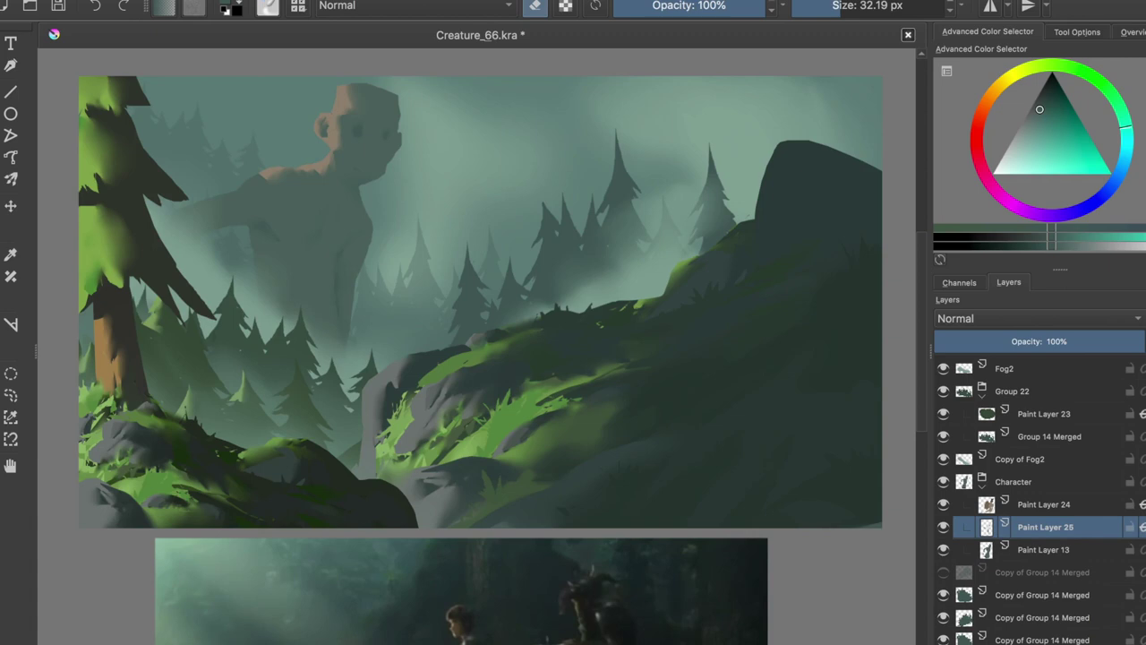
# - Touch up Paint Layer 13 again, save, and duplicate the Copy of Fog2 layer
pyautogui.click(1025, 552)
pyautogui.press('t')
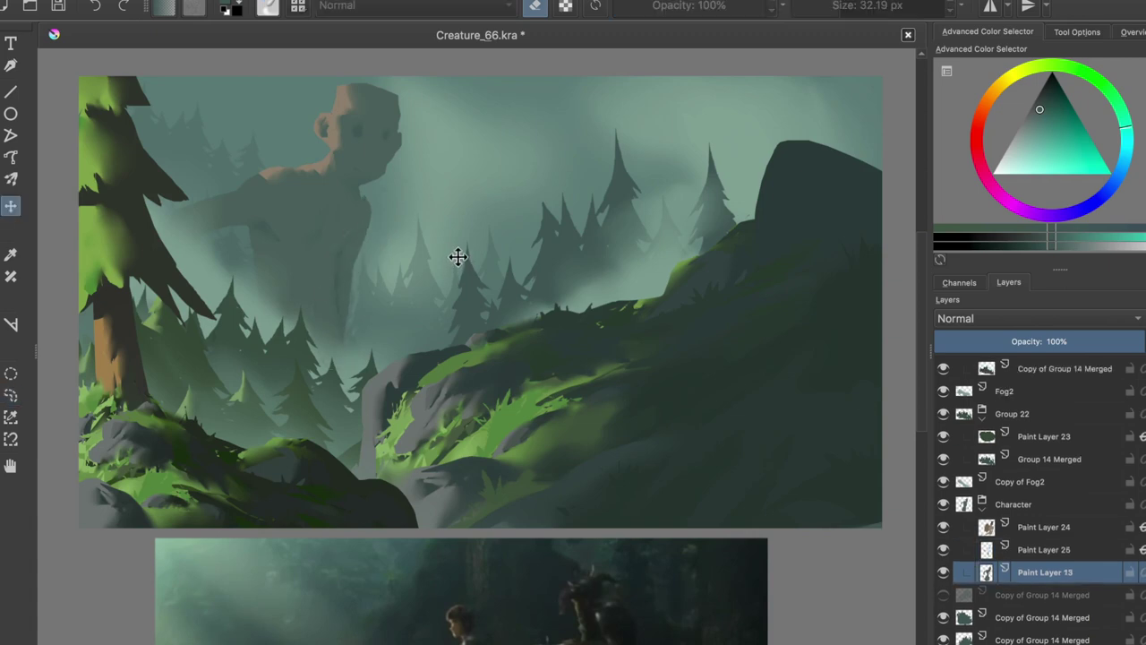
pyautogui.press('/')
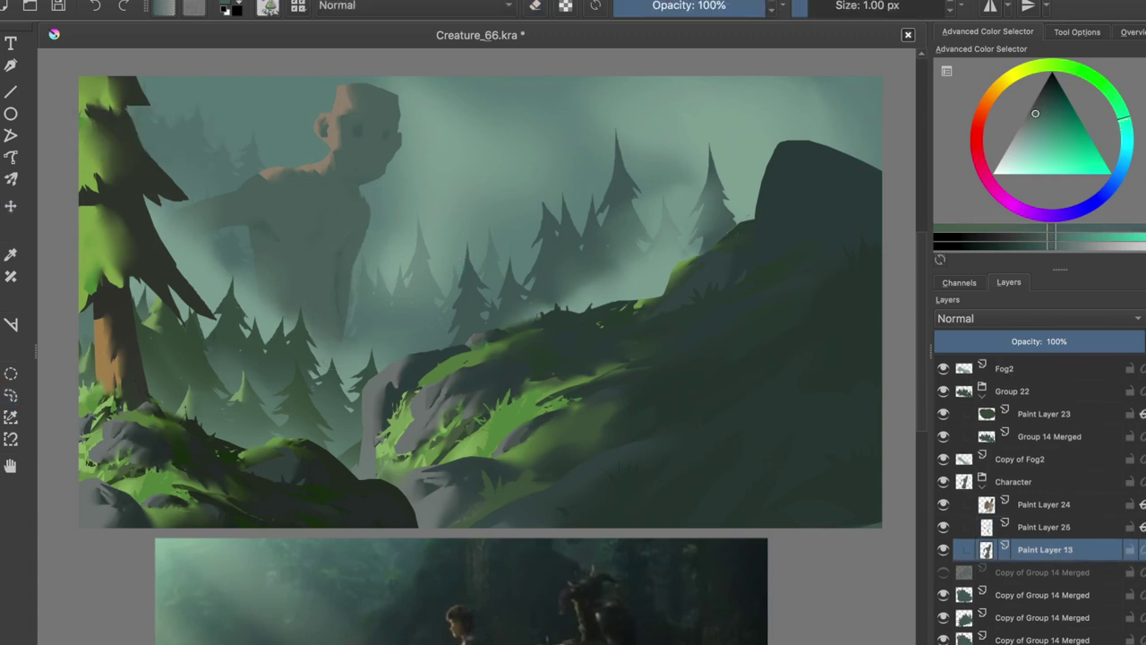
pyautogui.press('m')
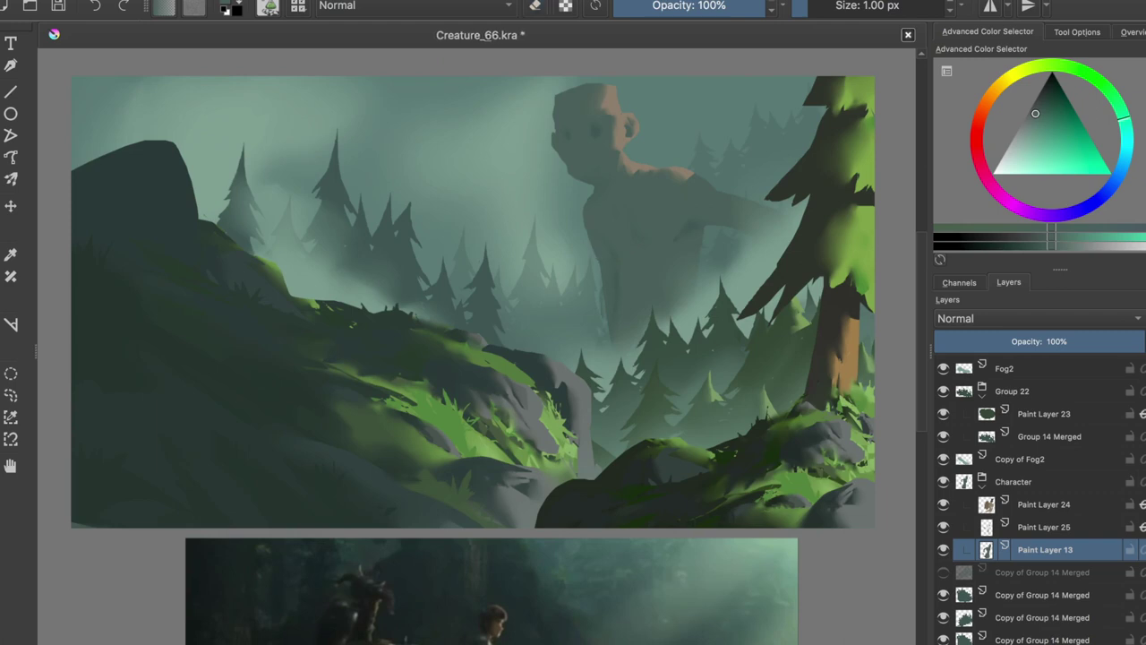
pyautogui.press('m')
pyautogui.hotkey('ctrl', 's')
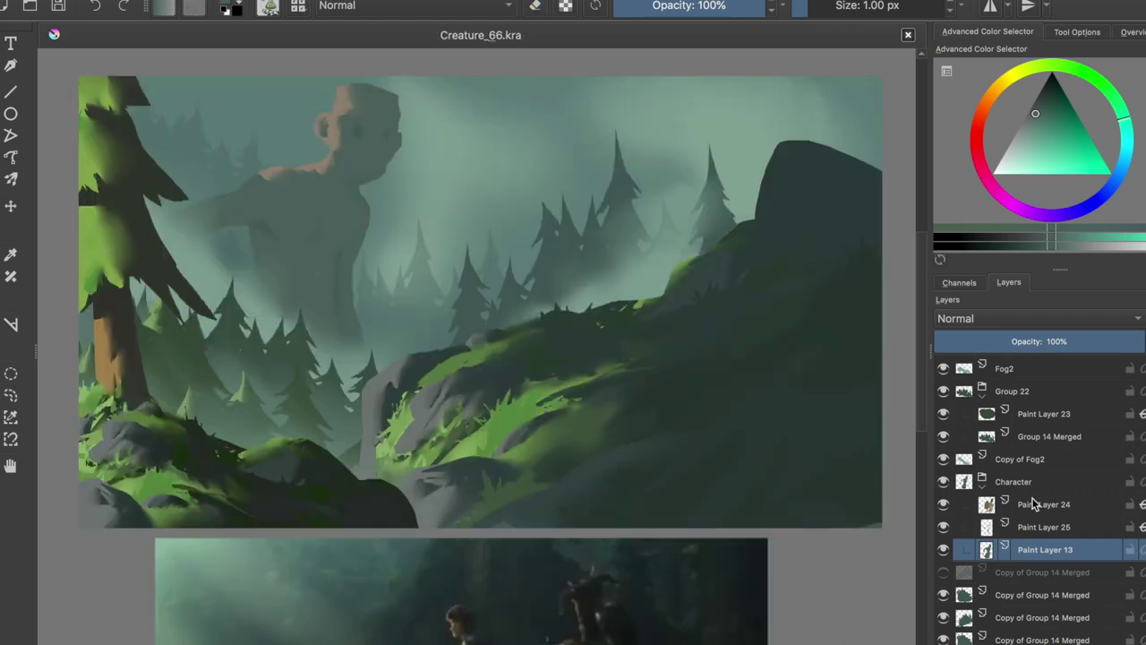
pyautogui.click(1019, 458)
pyautogui.hotkey('ctrl', 'j')
# - Paint fog over the creature's body and reposition it, lowering opacity to 52%
pyautogui.moveTo(451, 248); pyautogui.dragTo(346, 250)
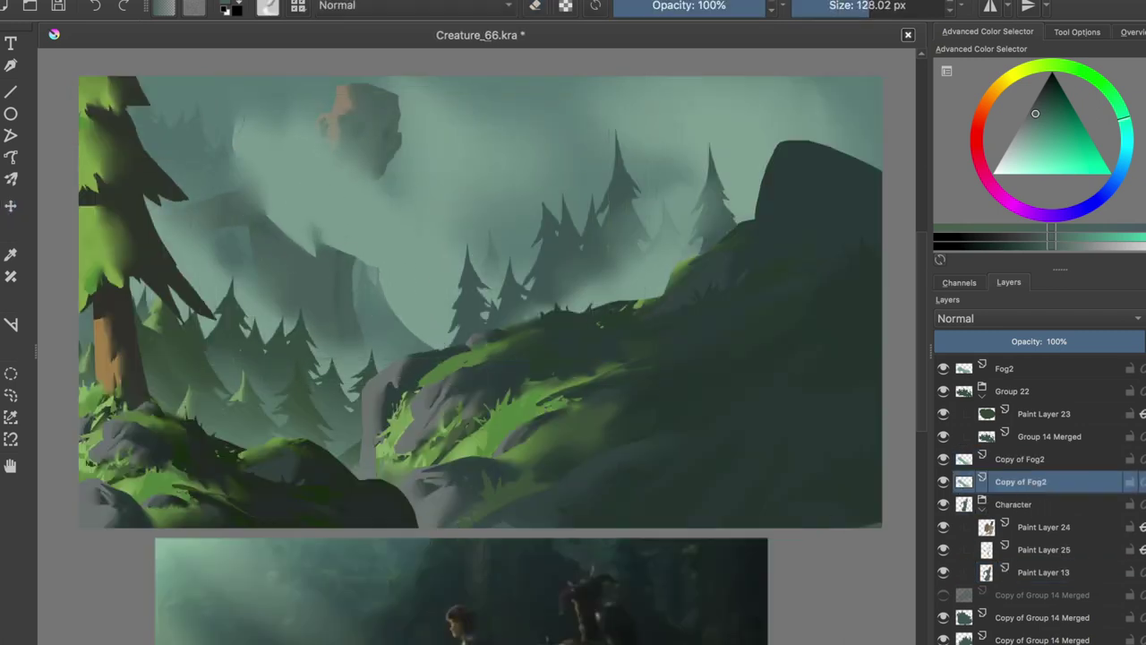
pyautogui.click(1074, 341)
pyautogui.press('t')
pyautogui.moveTo(400, 246)
pyautogui.mouseDown()
pyautogui.moveTo(435, 215)
pyautogui.moveTo(442, 307)
pyautogui.mouseUp()
pyautogui.press('m')
pyautogui.click(1044, 341)
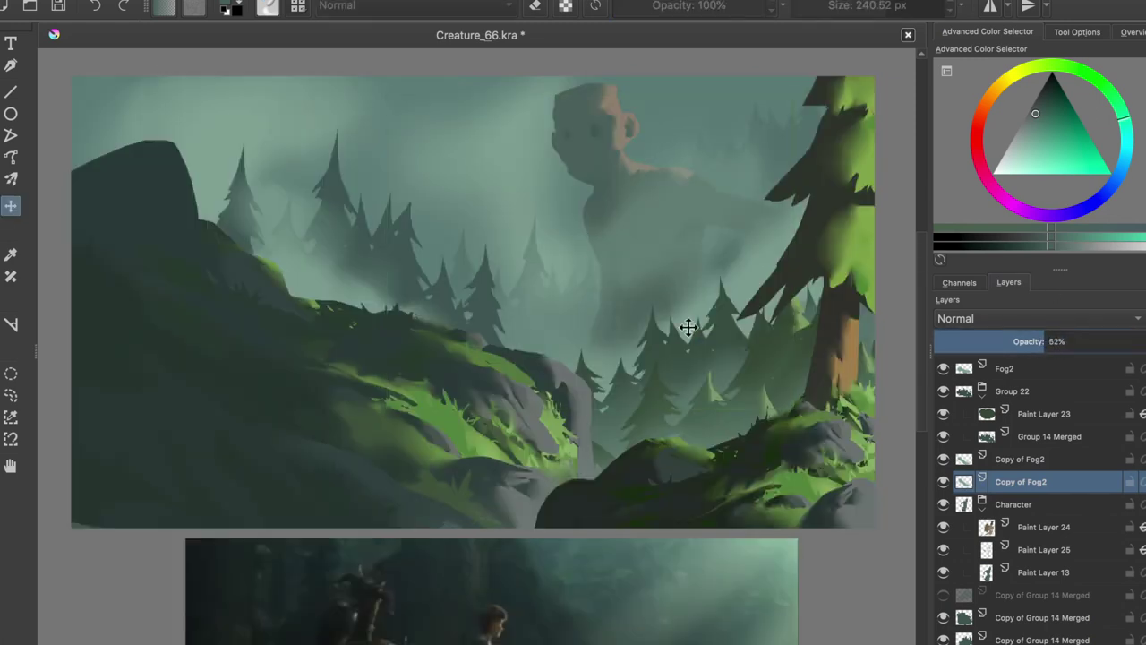
pyautogui.press('b')
# - Move the fog copy above the Character group and set its opacity to about 47%
pyautogui.moveTo(1044, 342); pyautogui.dragTo(1036, 341)
pyautogui.moveTo(1066, 481); pyautogui.dragTo(1141, 508)
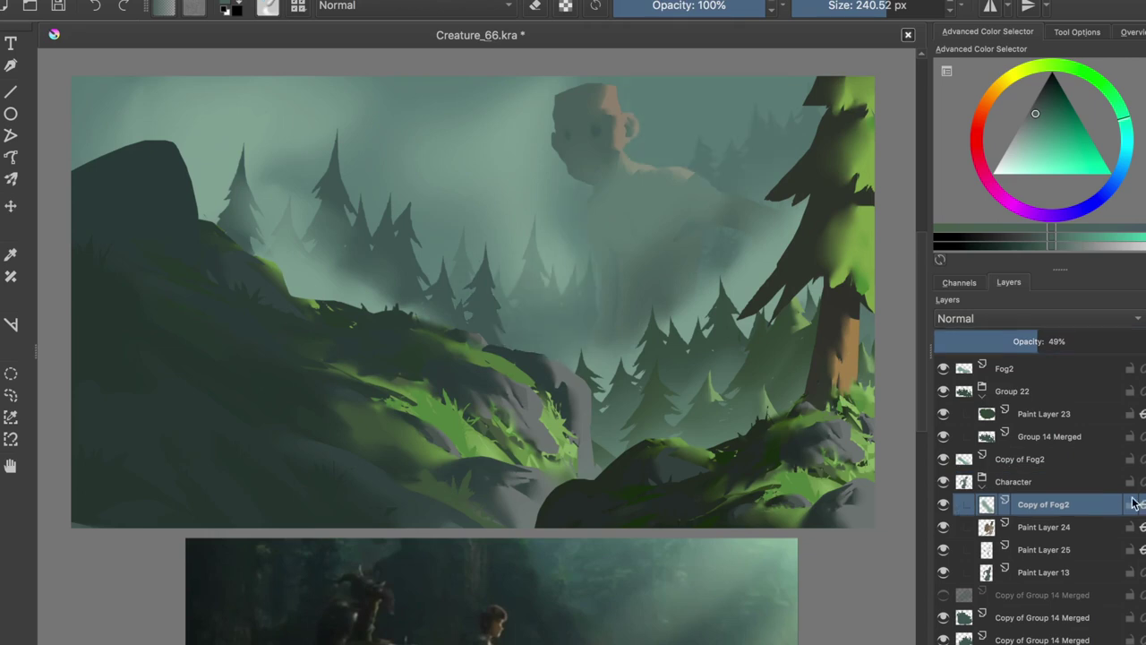
pyautogui.press('t')
pyautogui.click(993, 341)
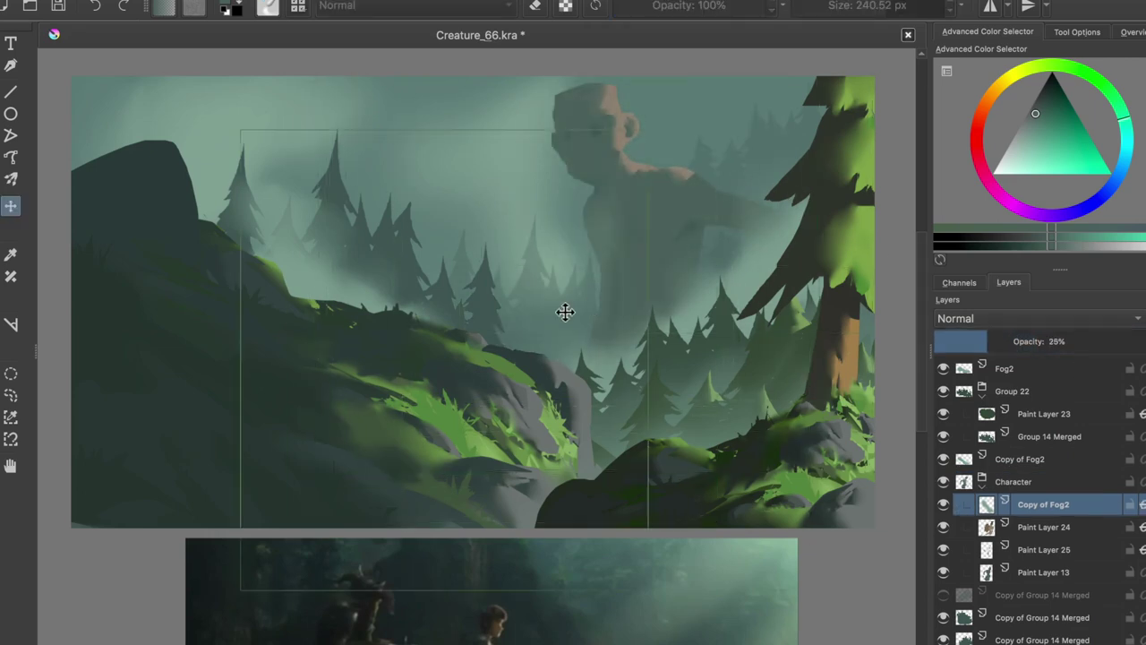
pyautogui.press('m')
pyautogui.moveTo(1056, 504); pyautogui.dragTo(1130, 508)
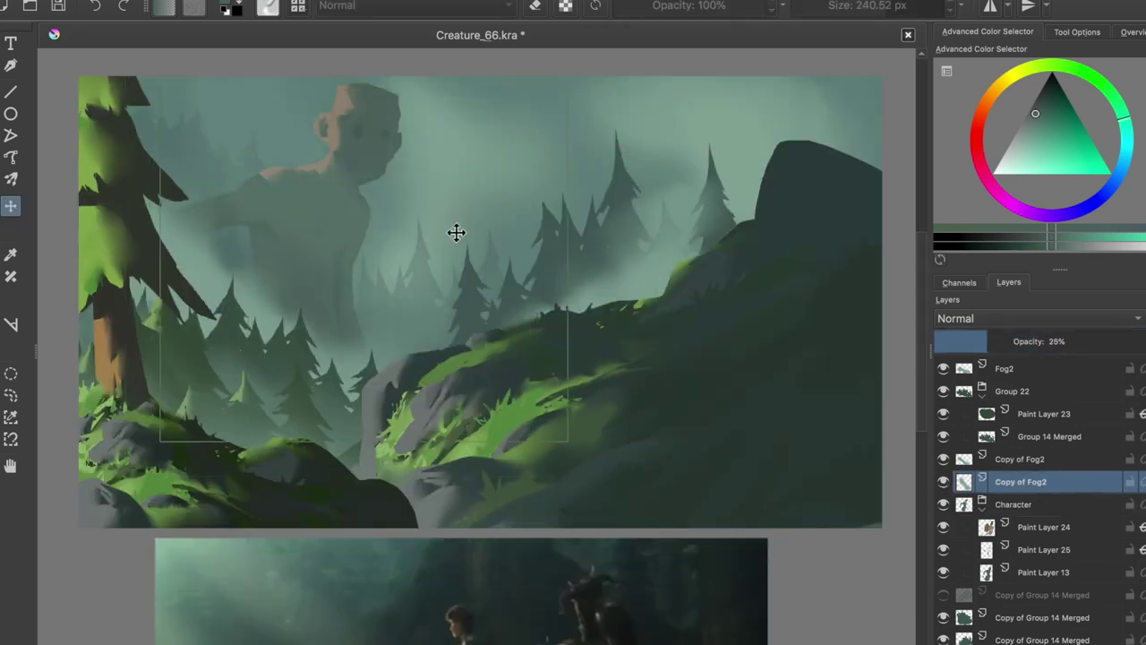
pyautogui.moveTo(1038, 341); pyautogui.dragTo(1034, 341)
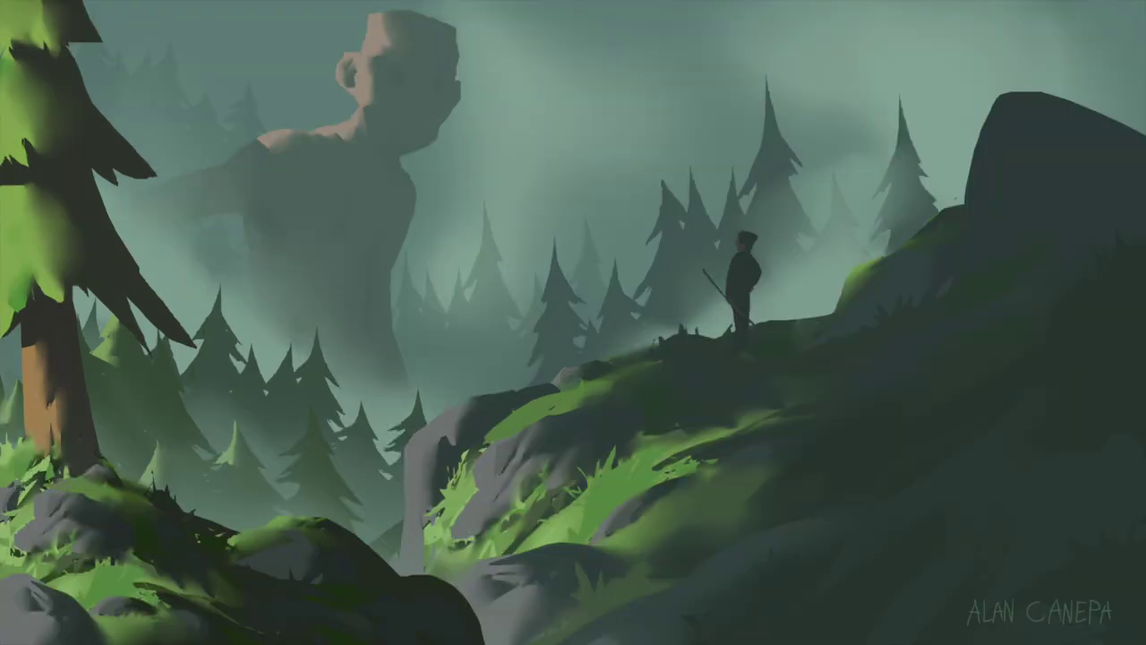